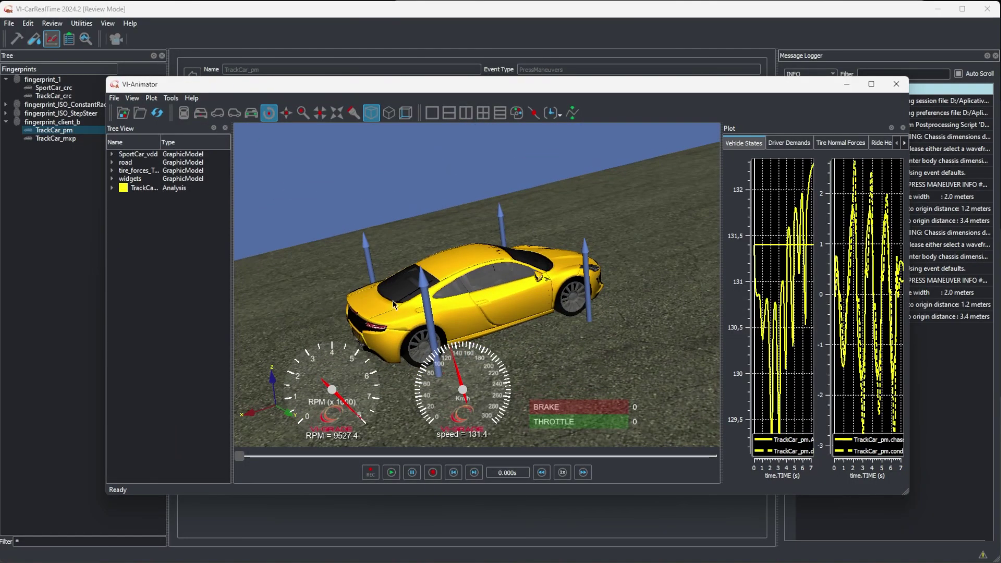
Step: Orbit the 3-D car view round to the car's front before closing the animation review
left_click_drag(466, 304, 21, 302)
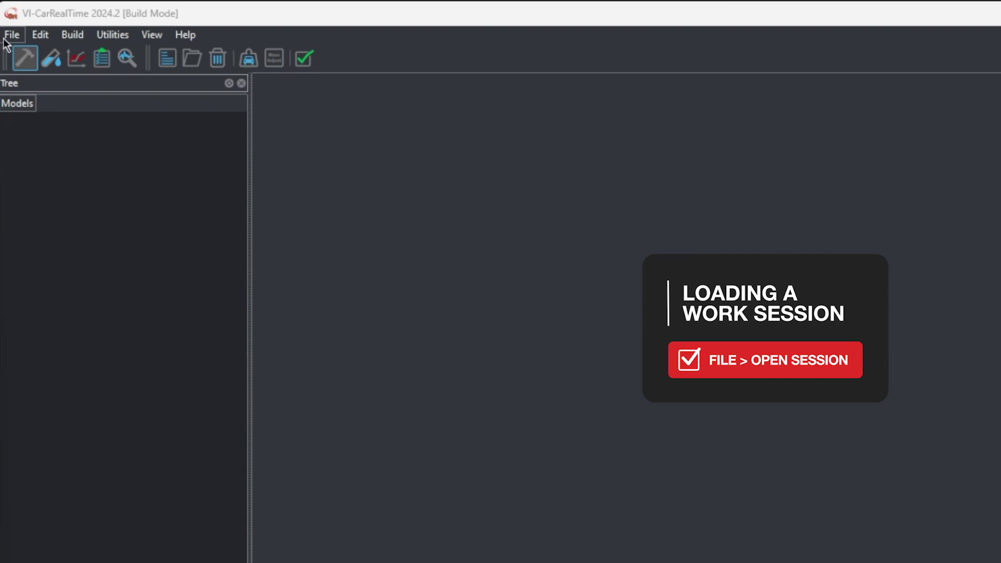
Step: Open the TrackCarTutorialSession.xml session file
left_click(6, 38)
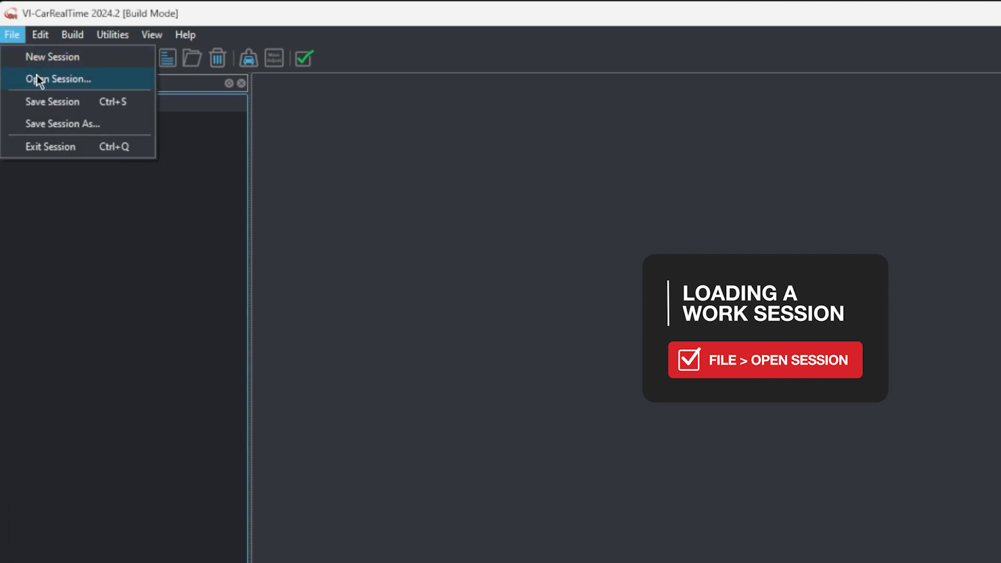
left_click(42, 82)
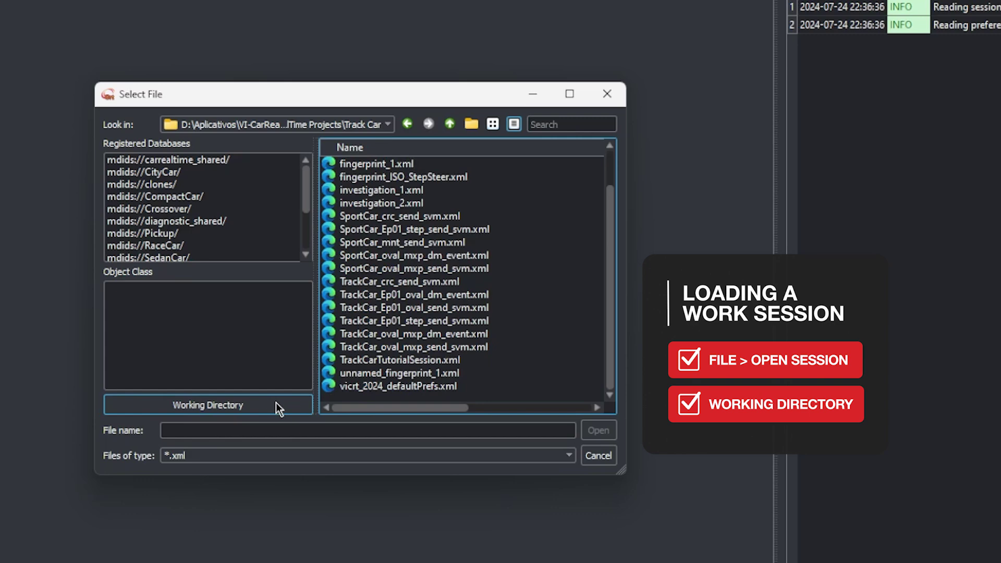
left_click(390, 361)
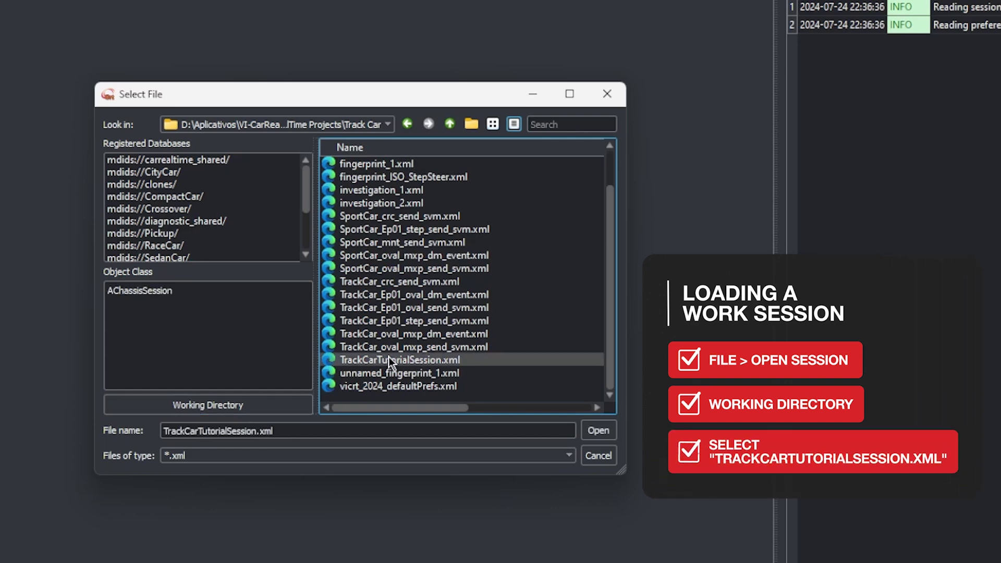
left_click(600, 434)
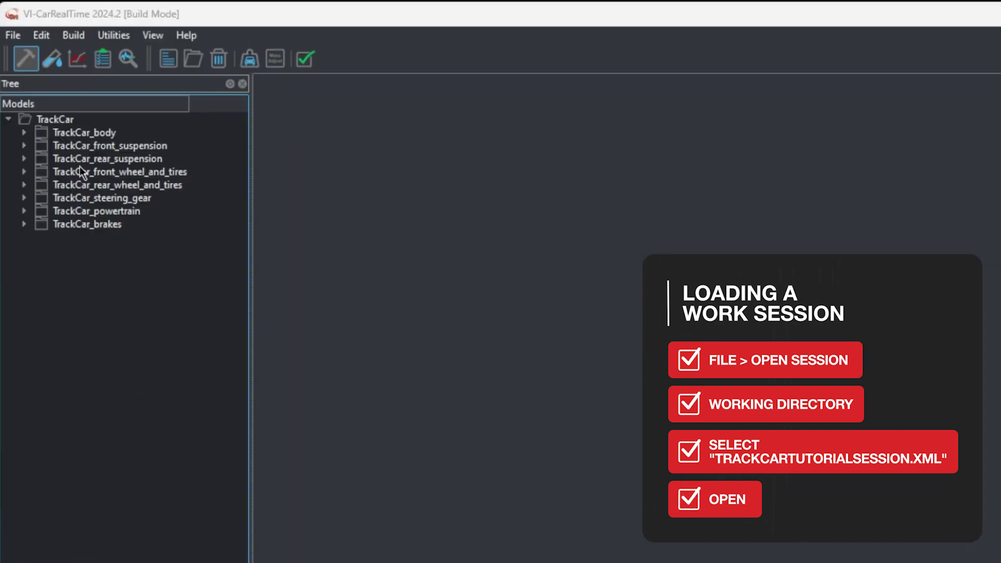
Step: Cycle through the Test, Review and Build modes, ending back in Test Mode
left_click(55, 68)
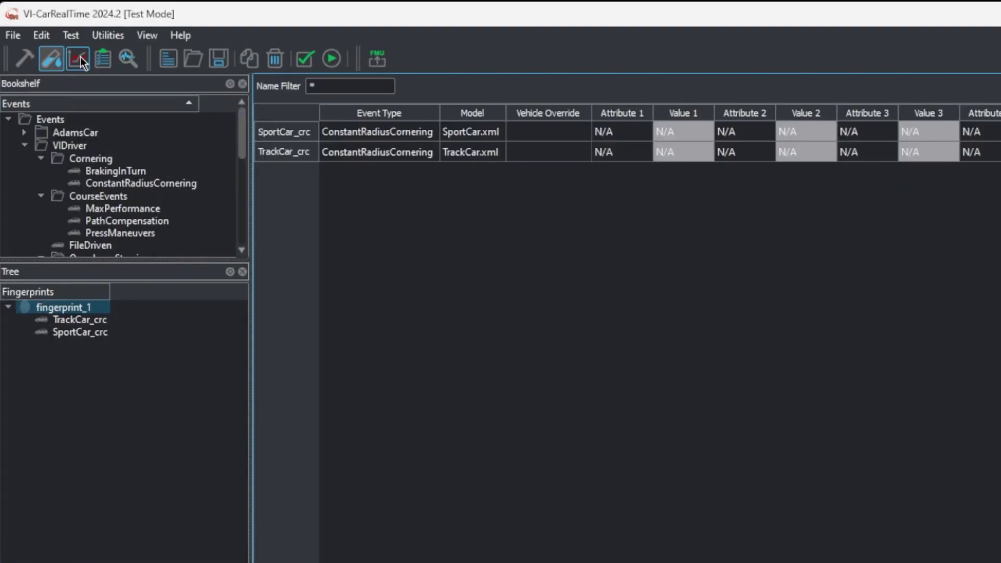
left_click(80, 62)
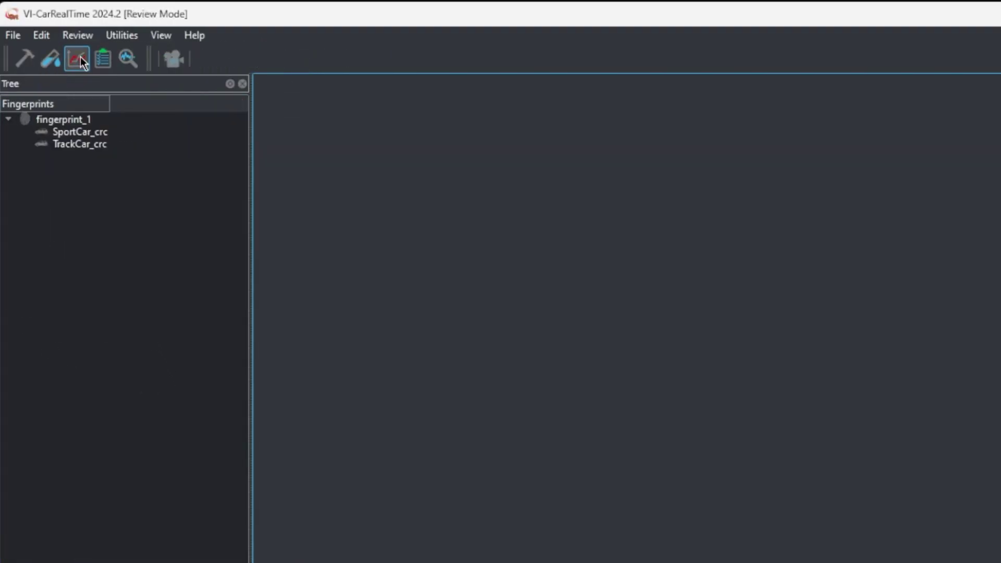
left_click(26, 58)
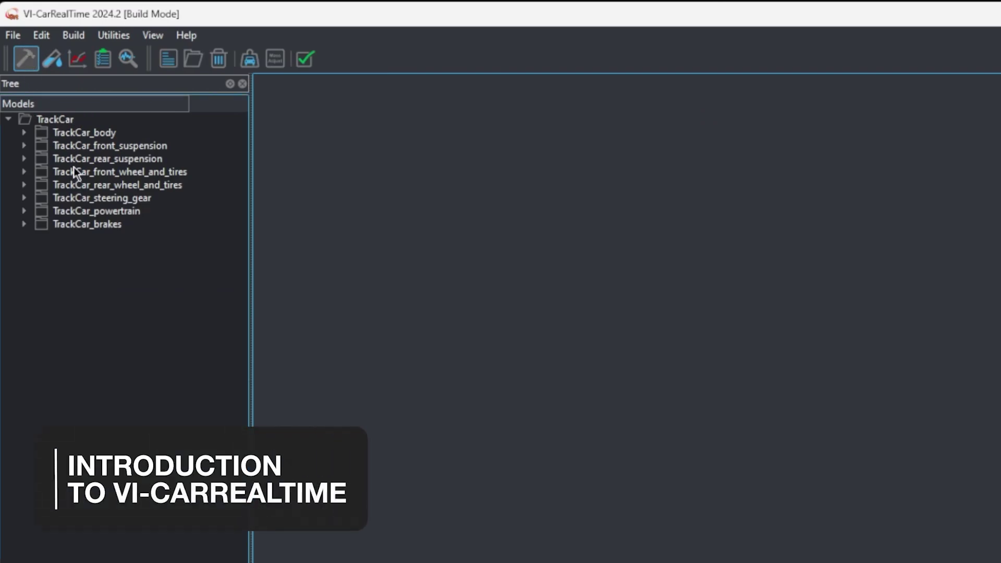
left_click(53, 64)
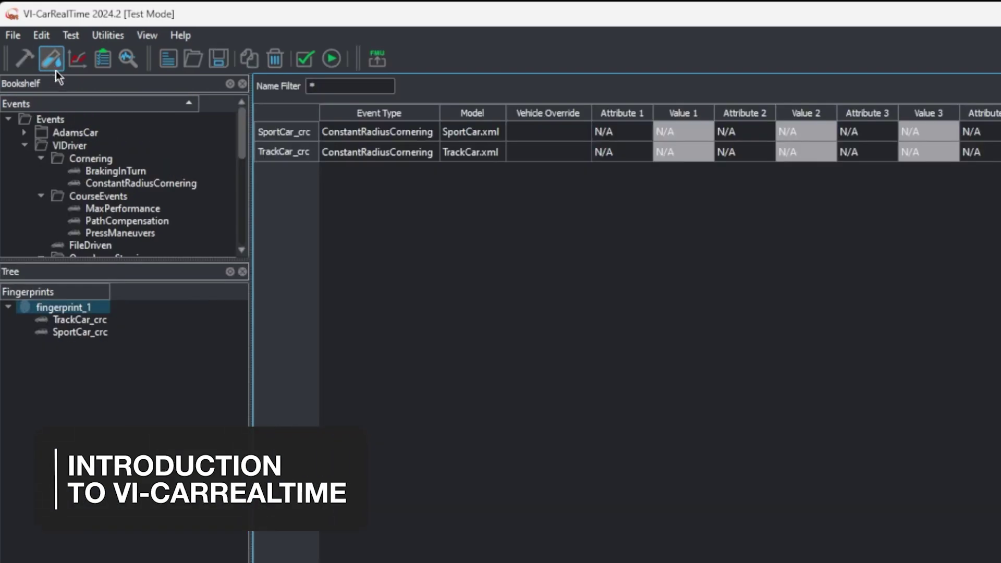
Step: Preview fingerprint_1's TrackCar_crc and SportCar_crc settings, collapsing the VIDriver group, ending on SportCar_crc
left_click(98, 319)
left_click(83, 282)
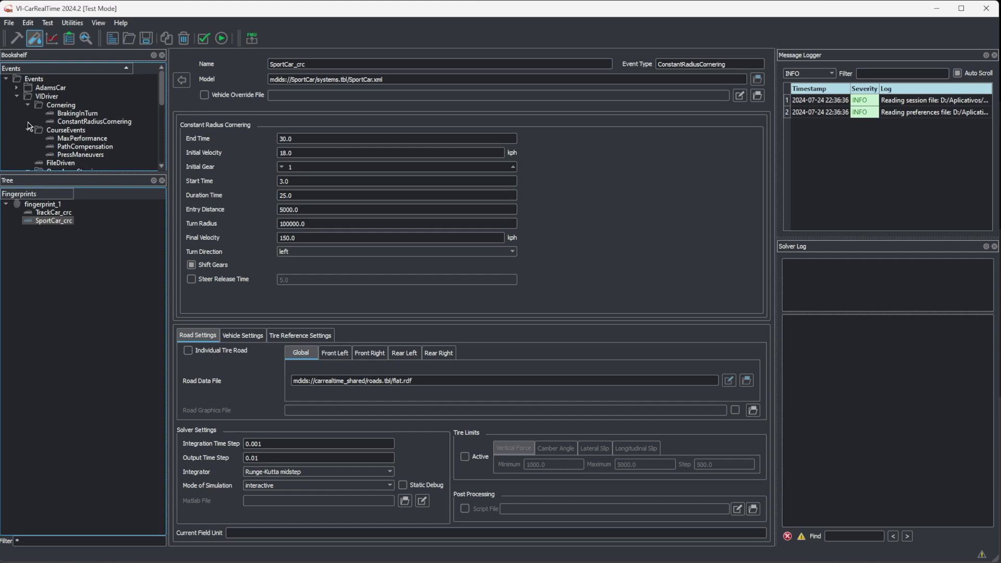
left_click(17, 97)
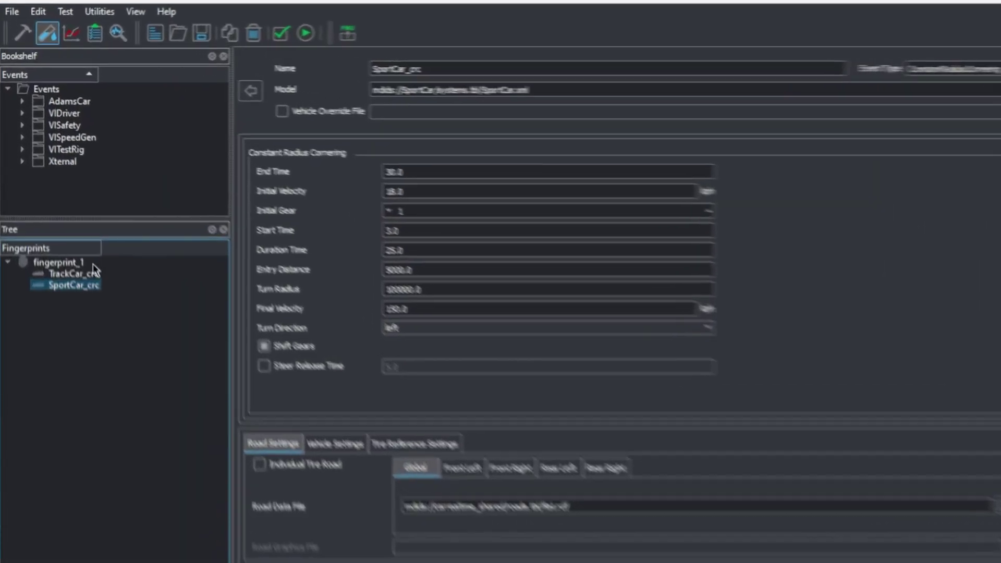
left_click(61, 213)
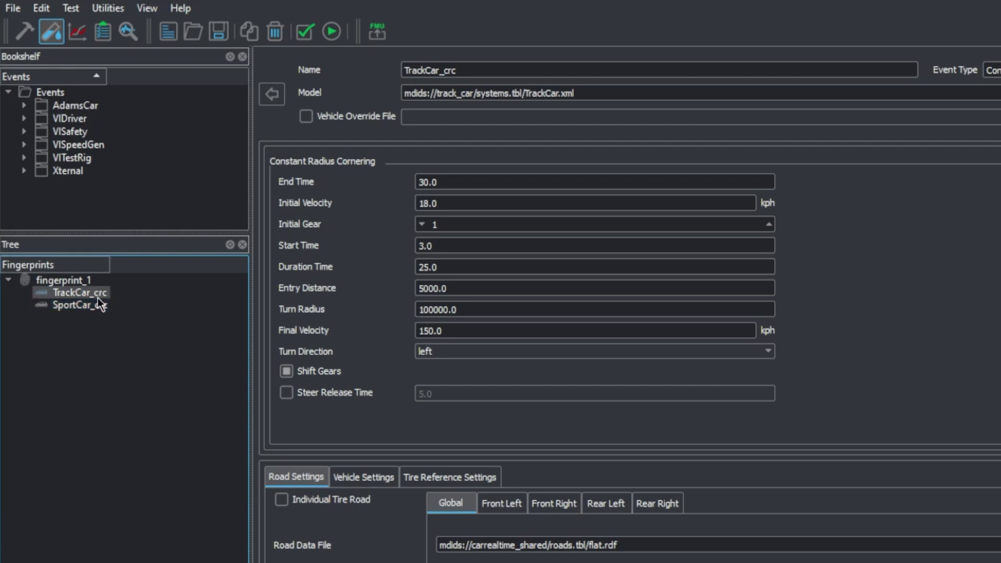
left_click(99, 308)
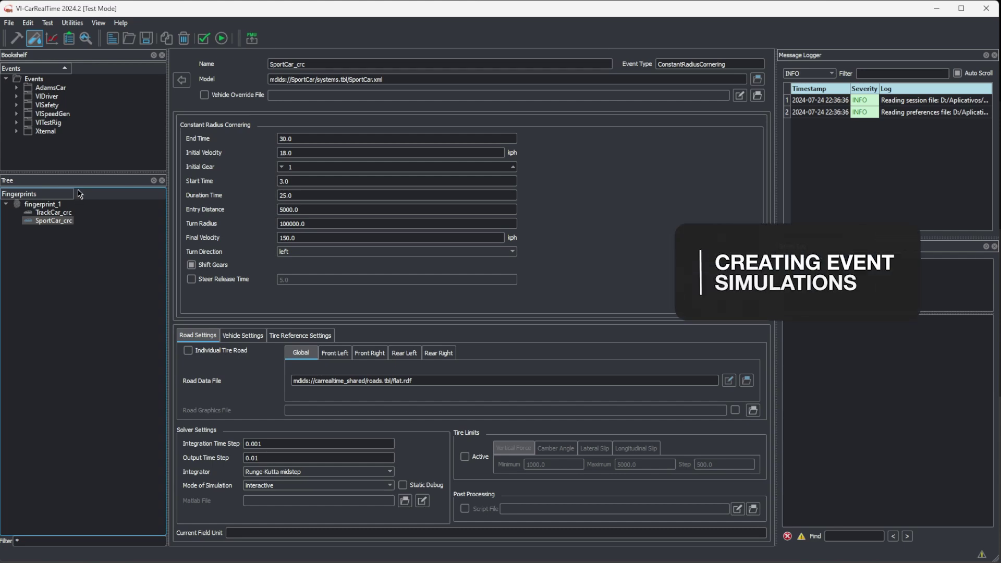
Step: Enlarge the Bookshelf and create a new fingerprint_2 as the target for events
left_click_drag(78, 175, 79, 252)
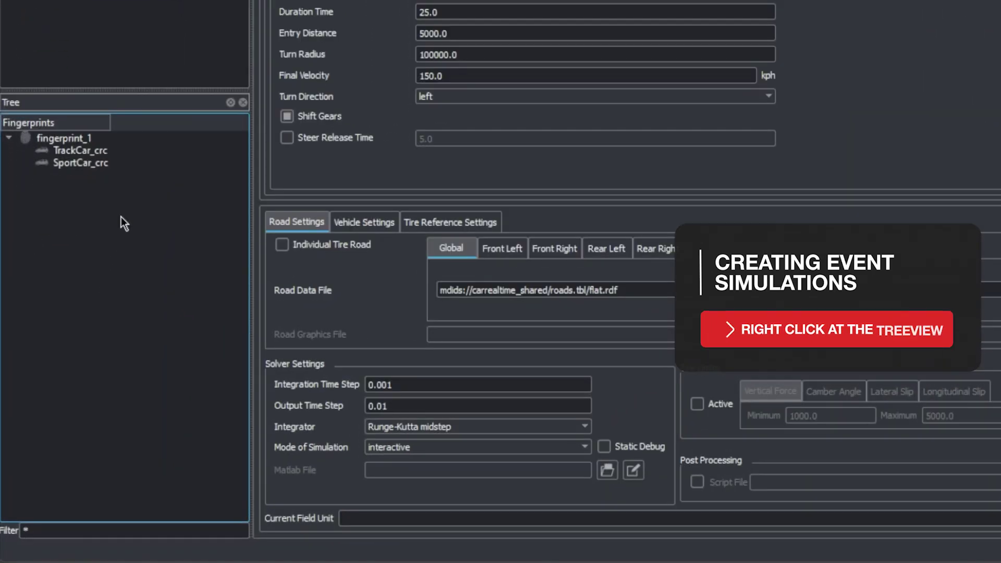
right_click(126, 223)
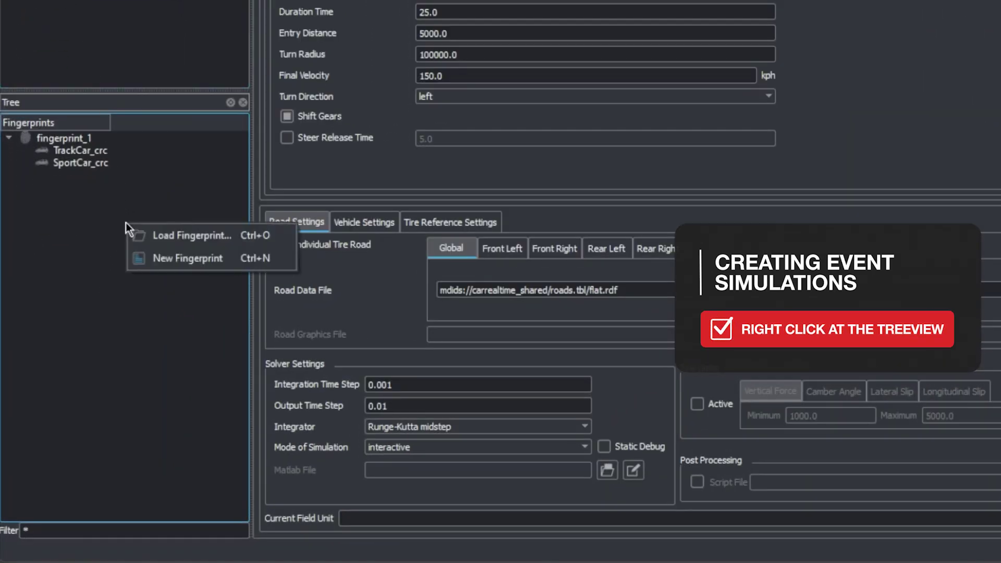
left_click(168, 253)
left_click(78, 175)
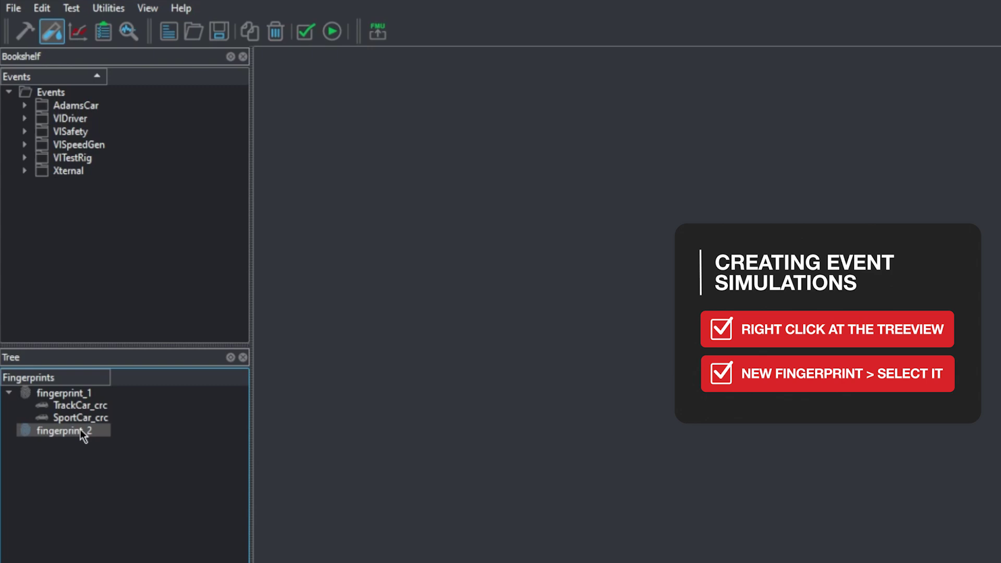
Step: Add a VIDriver ConstantRadiusCornering event for TrackCar to fingerprint_2
left_click(24, 119)
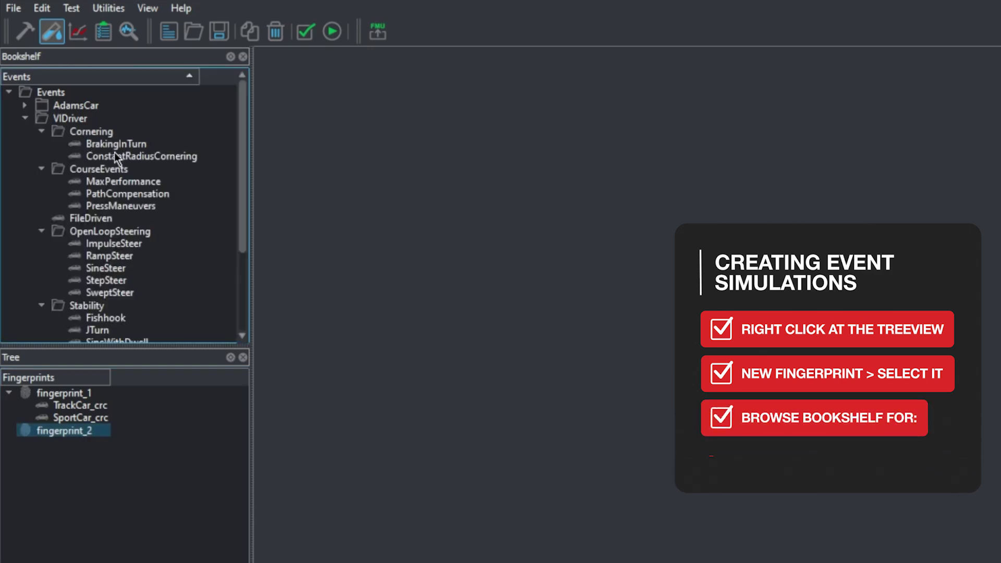
double_click(148, 157)
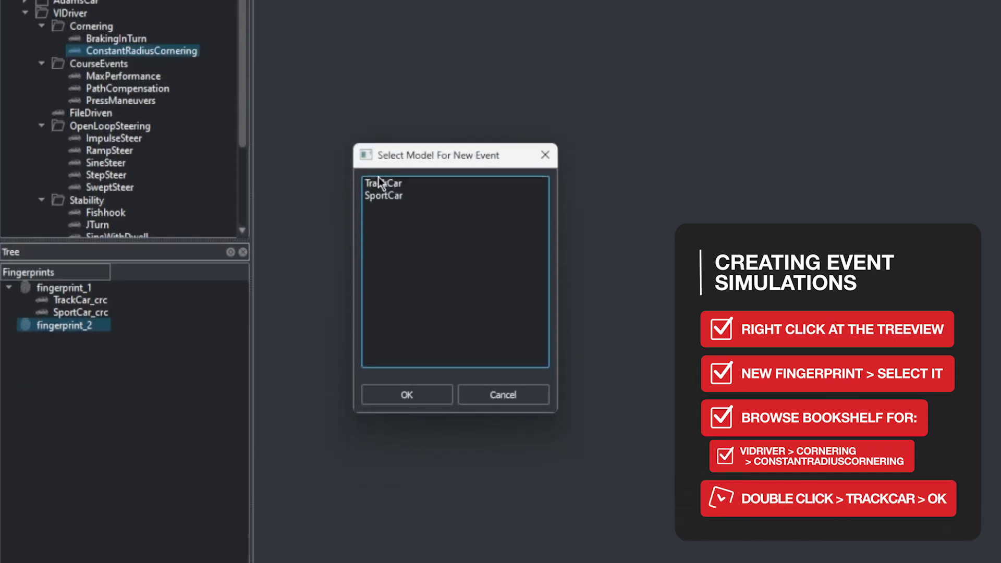
left_click(378, 180)
left_click(402, 395)
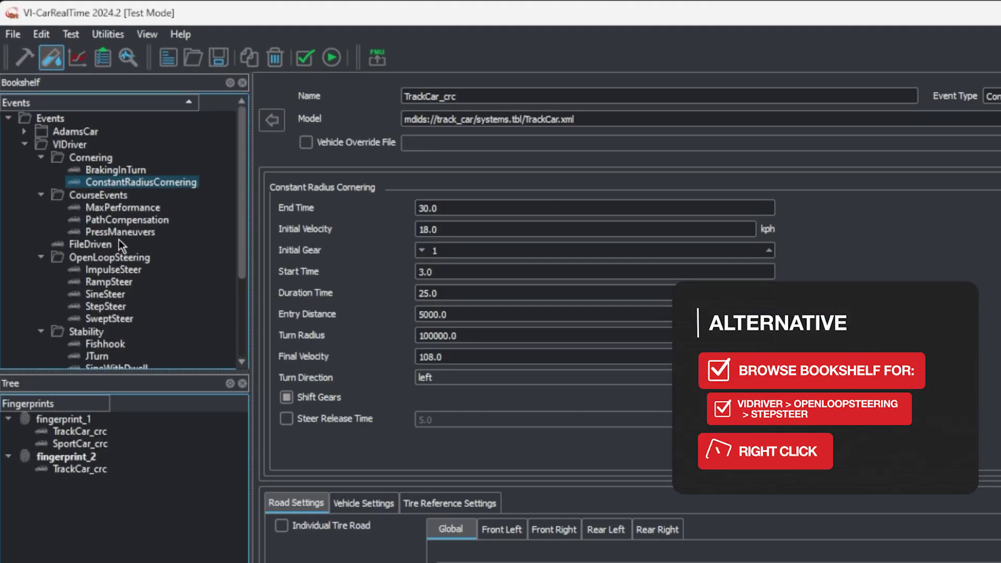
Step: Add a TrackCar StepSteer event to a new fingerprint_3 and view its settings
left_click(108, 309)
right_click(108, 308)
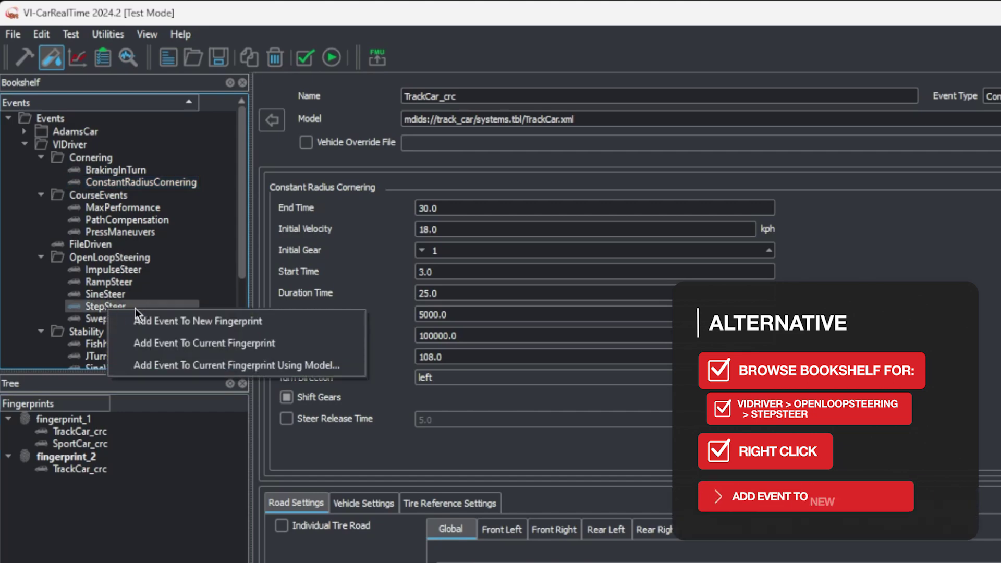
left_click(155, 320)
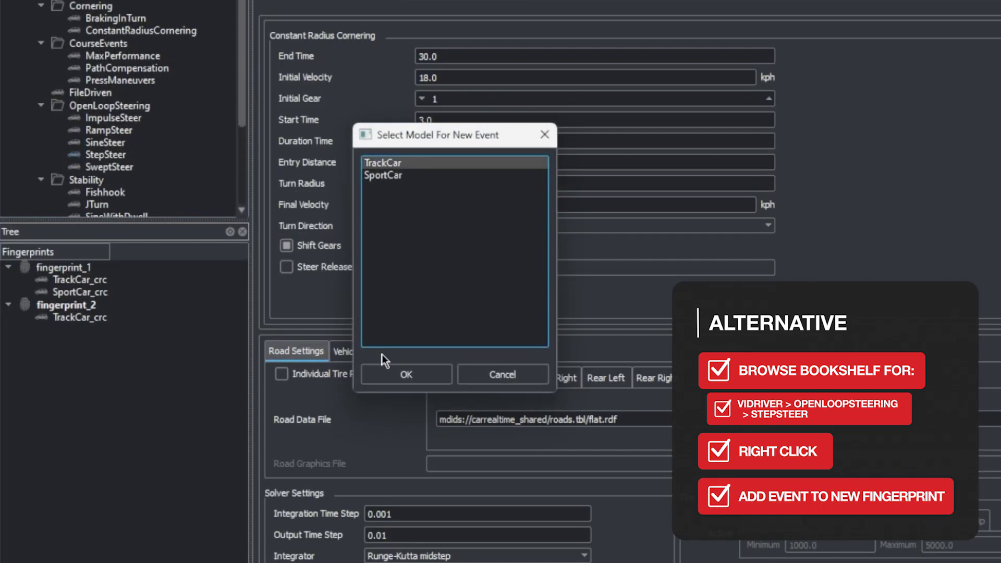
left_click(386, 367)
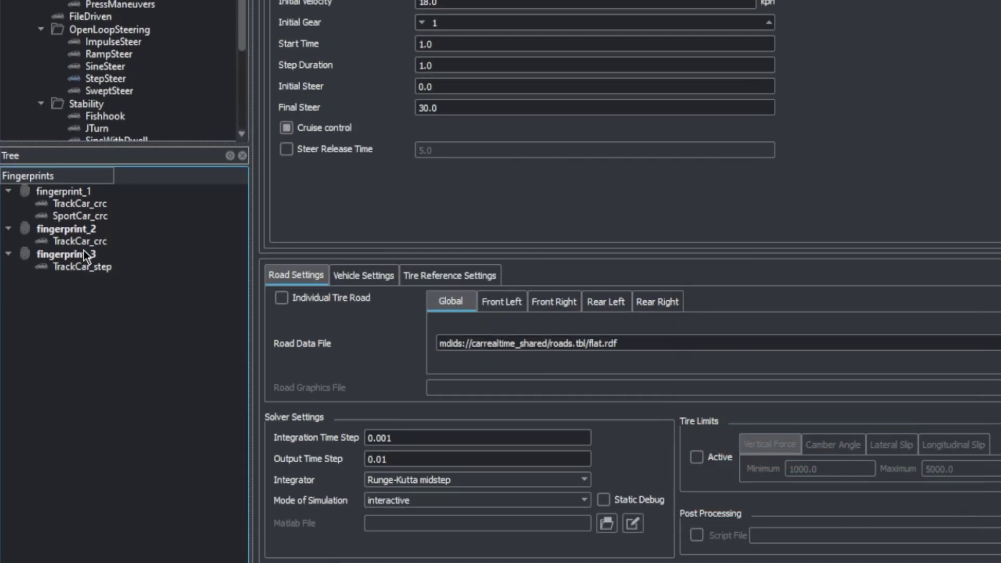
left_click(83, 318)
left_click(86, 267)
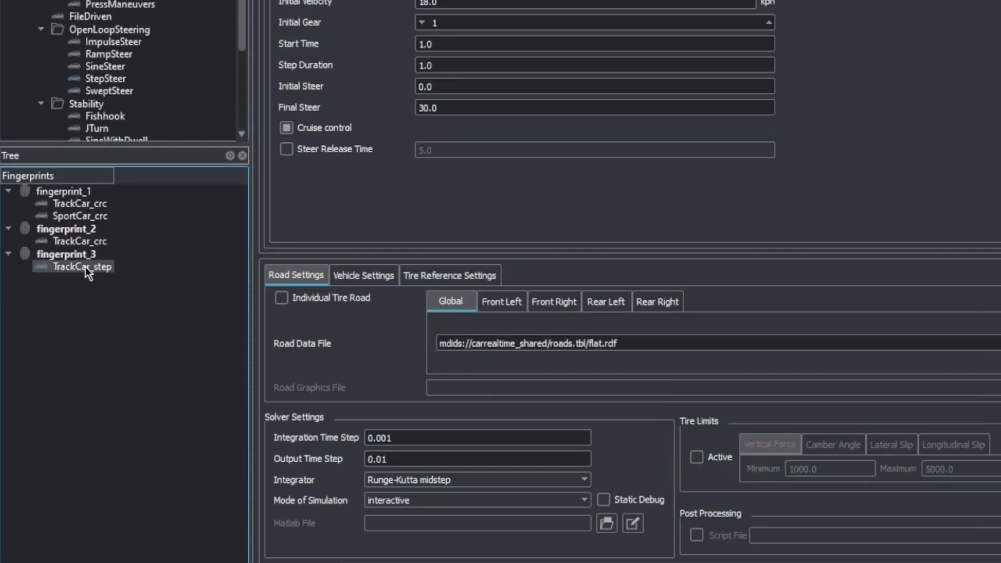
Step: Collapse fingerprint_1, fingerprint_2 and fingerprint_3, briefly re-expanding fingerprint_1 and fingerprint_2 to check their events
left_click(16, 192)
left_click(8, 191)
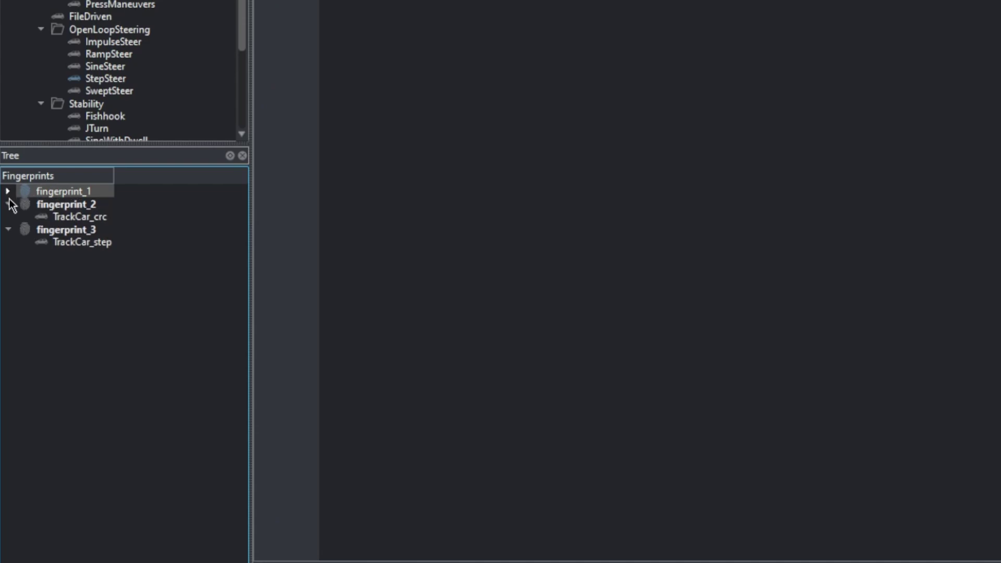
left_click(9, 204)
left_click(8, 217)
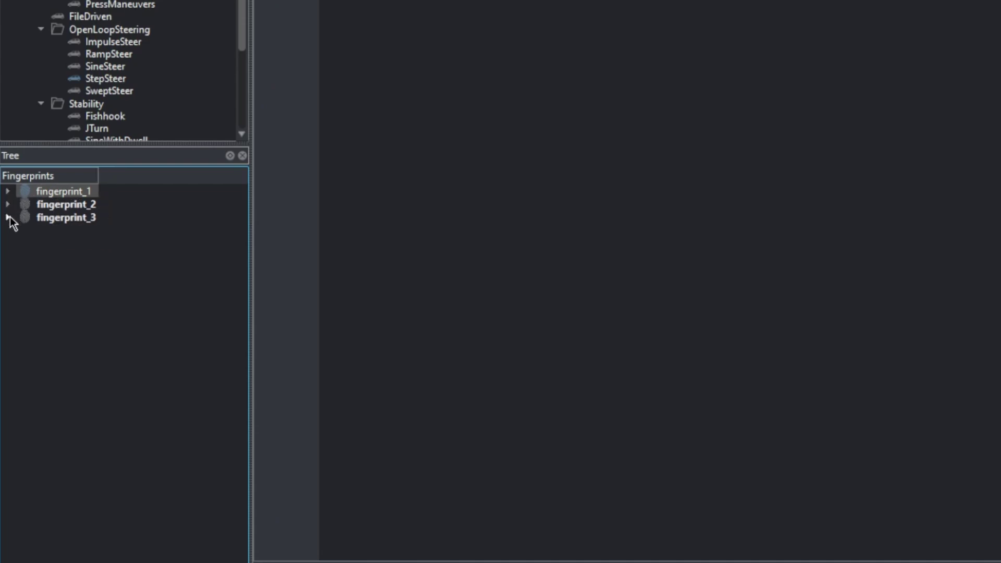
left_click(9, 193)
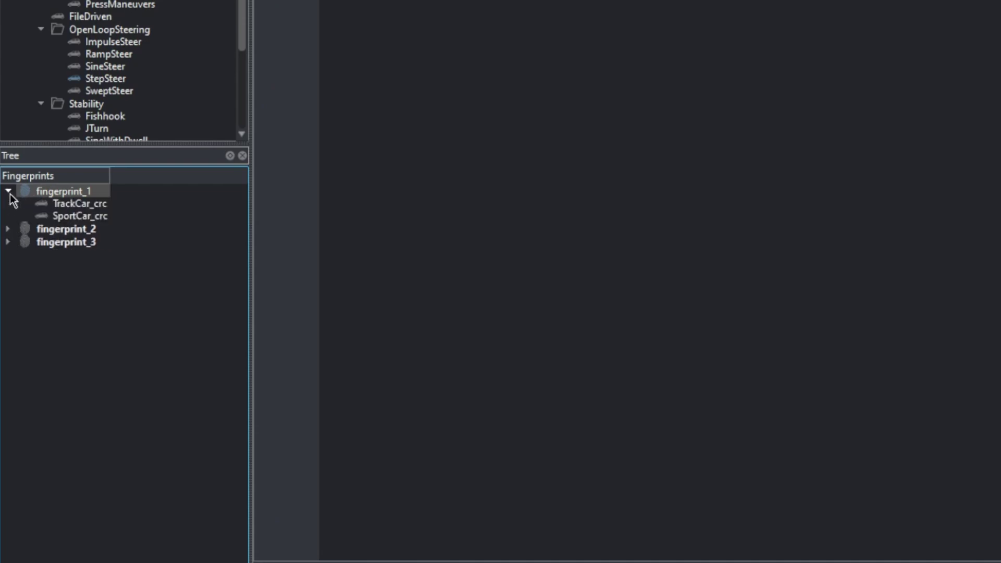
left_click(10, 192)
left_click(9, 203)
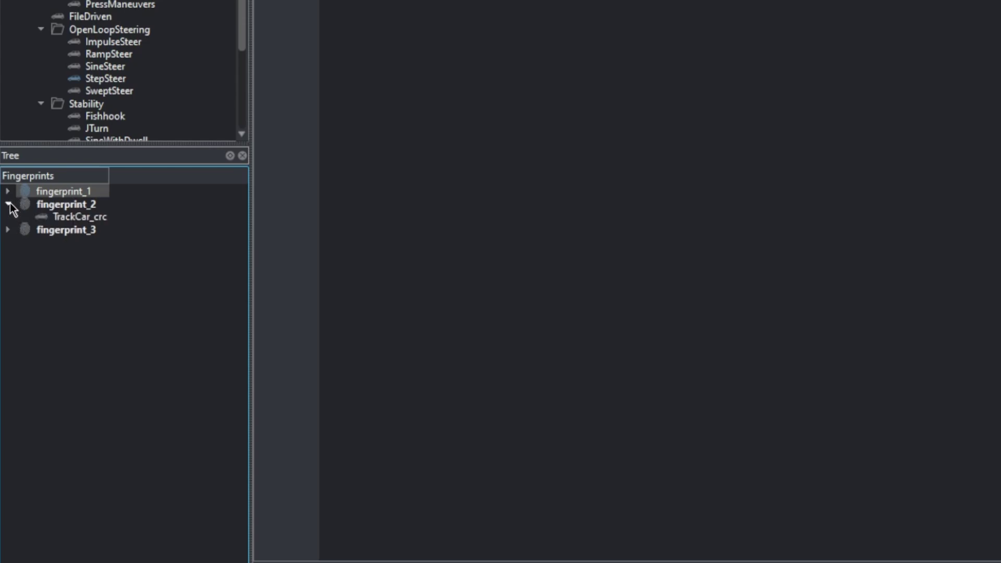
left_click(8, 204)
left_click(9, 217)
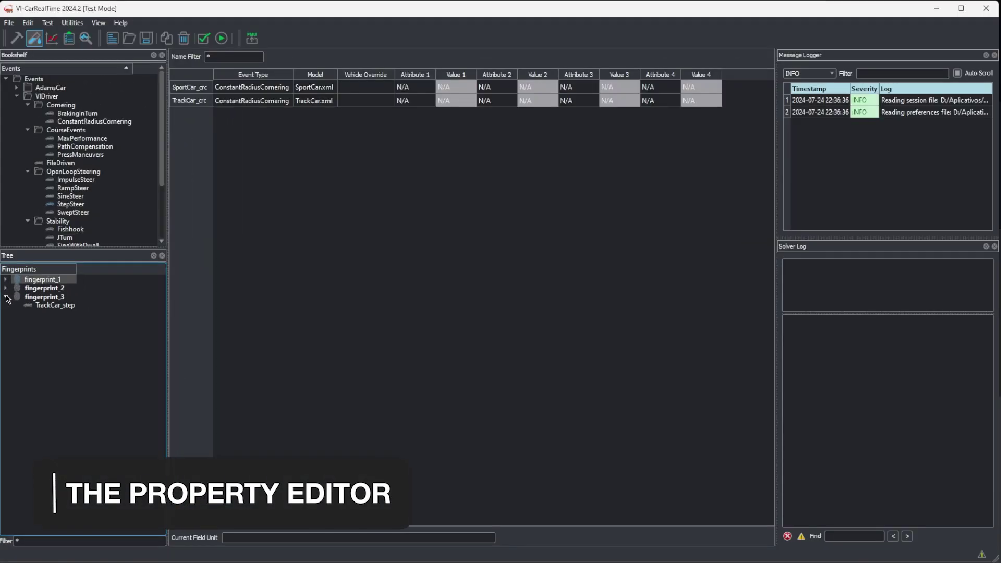
left_click(37, 306)
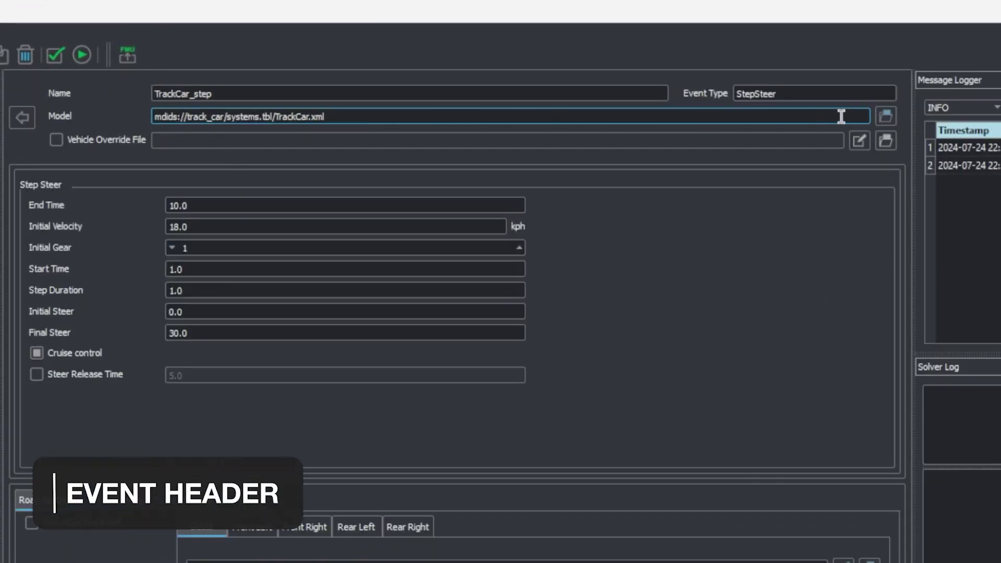
left_click(85, 142)
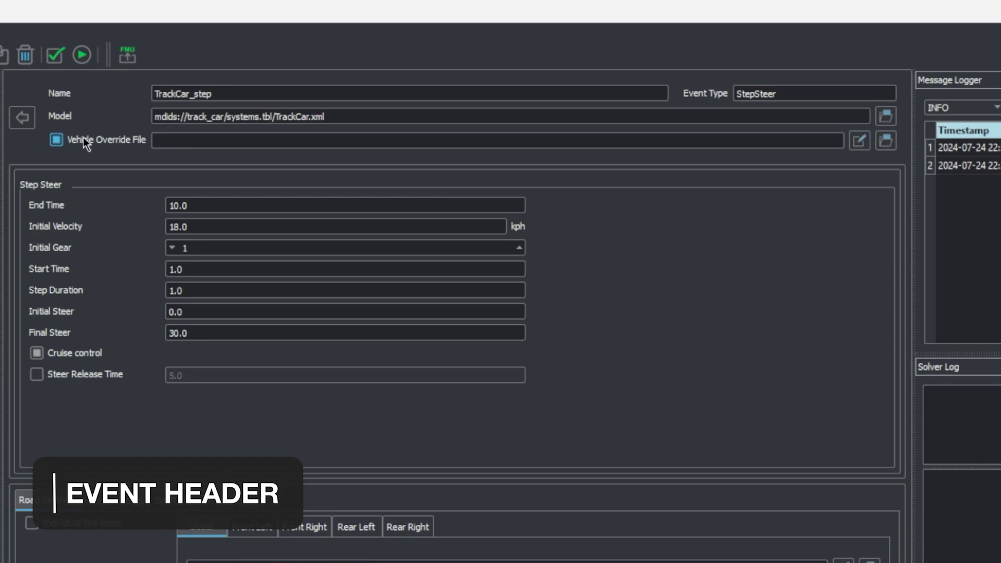
left_click(85, 142)
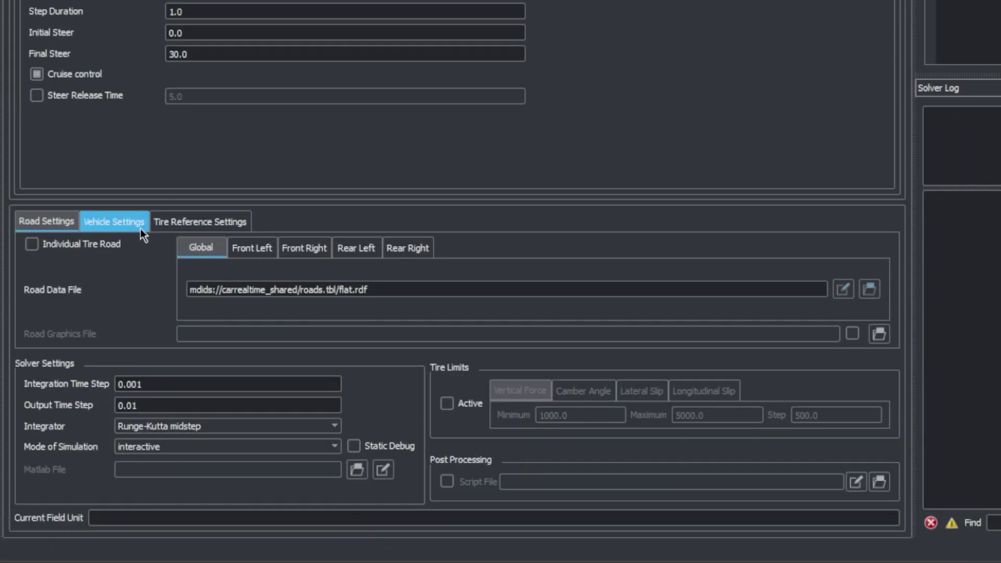
left_click(138, 228)
left_click(157, 223)
left_click(20, 227)
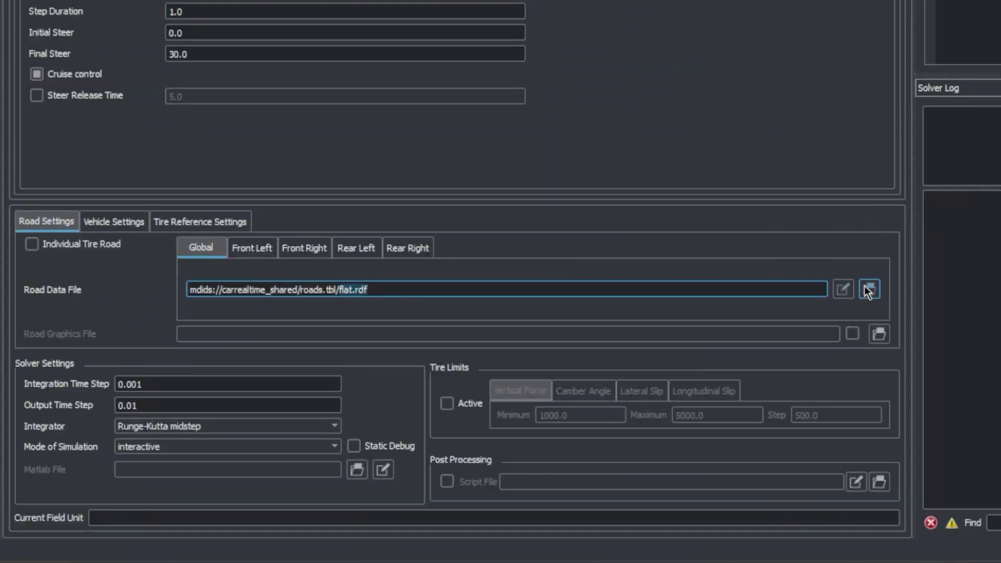
left_click(868, 291)
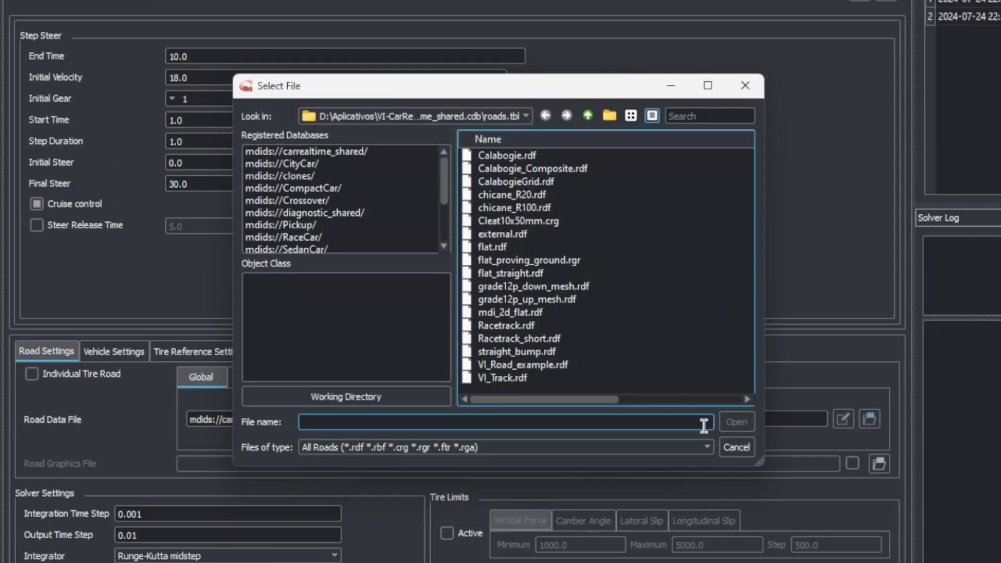
left_click(734, 447)
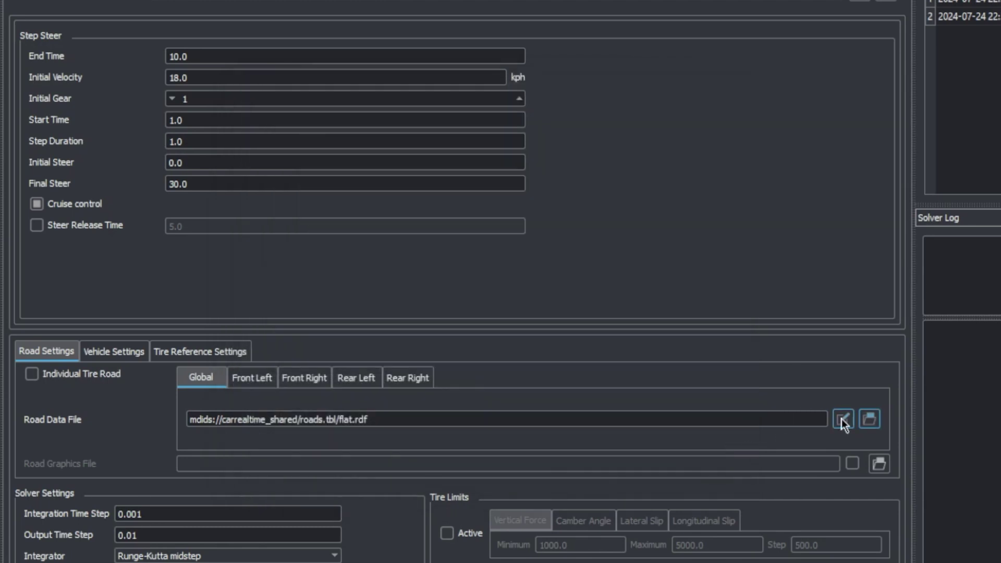
left_click(843, 419)
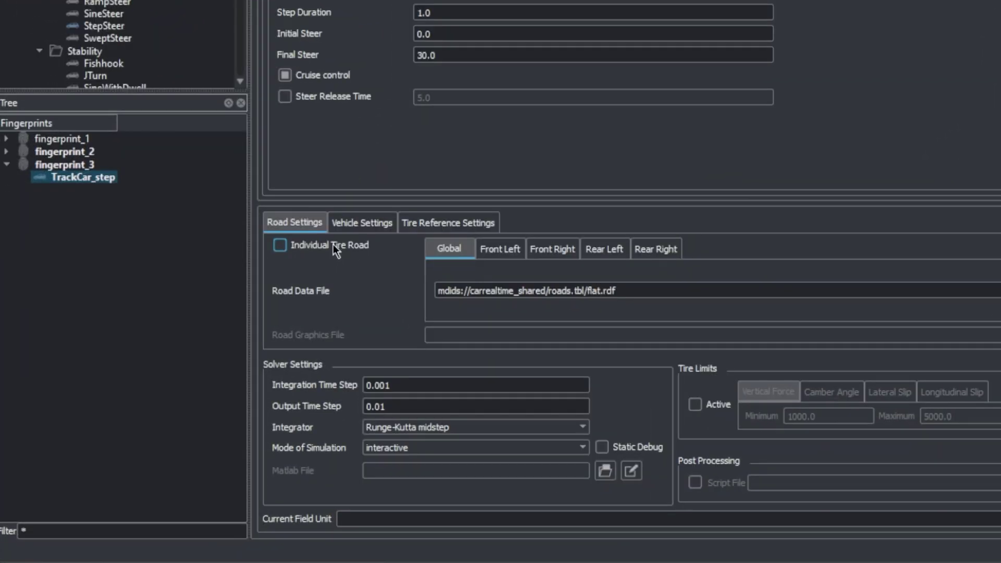
left_click(333, 246)
left_click(502, 253)
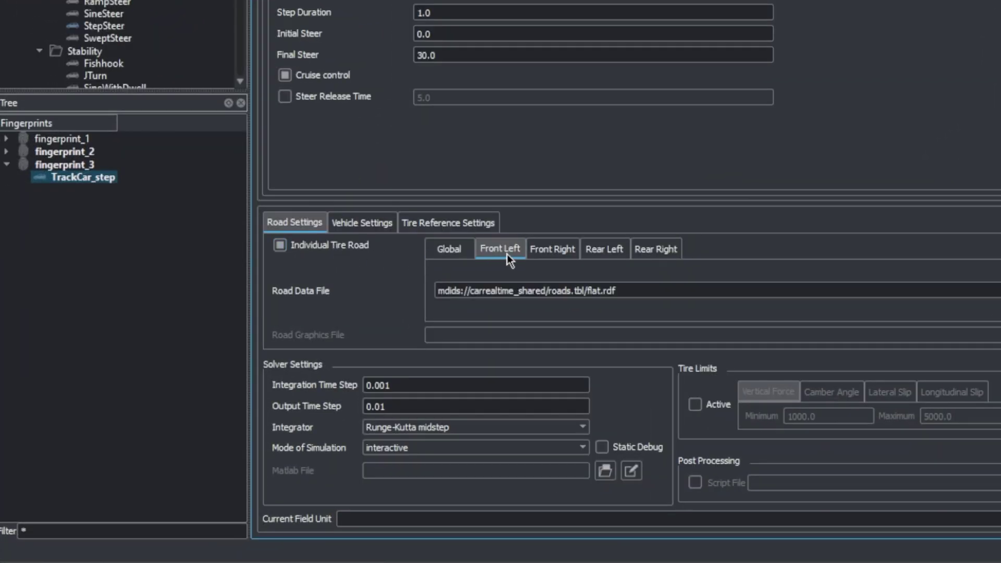
left_click(553, 251)
left_click(612, 252)
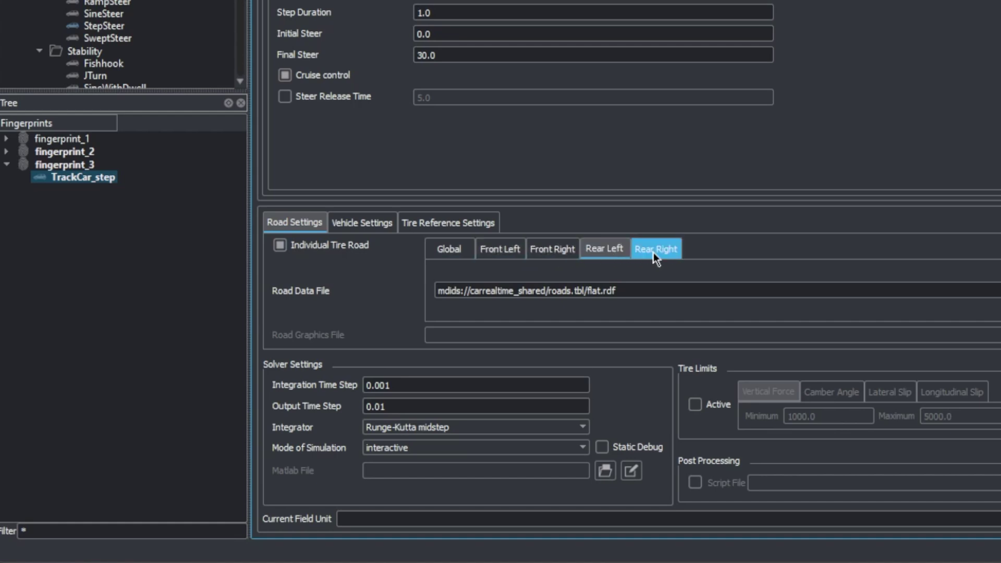
left_click(655, 253)
left_click(444, 252)
left_click(309, 243)
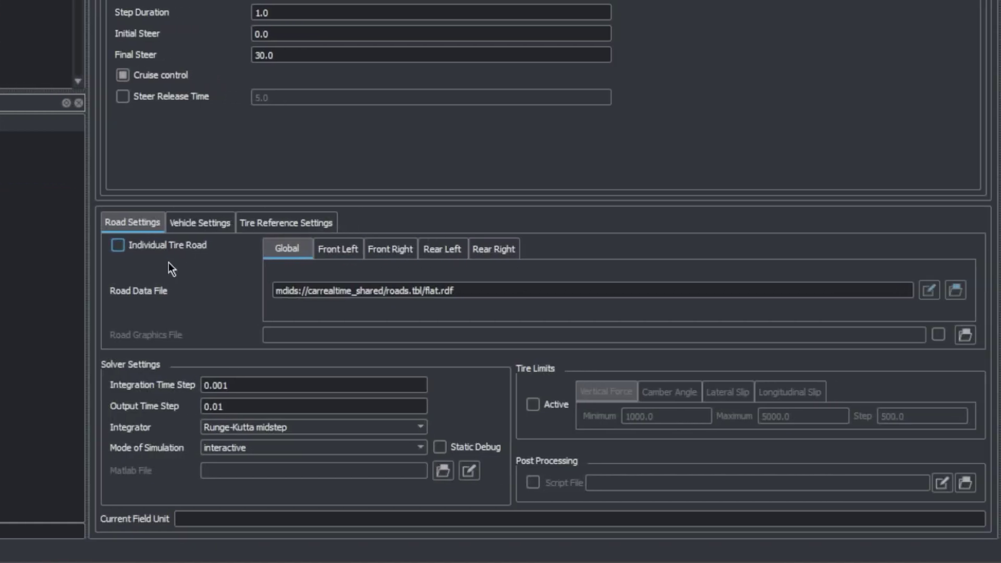
left_click(936, 338)
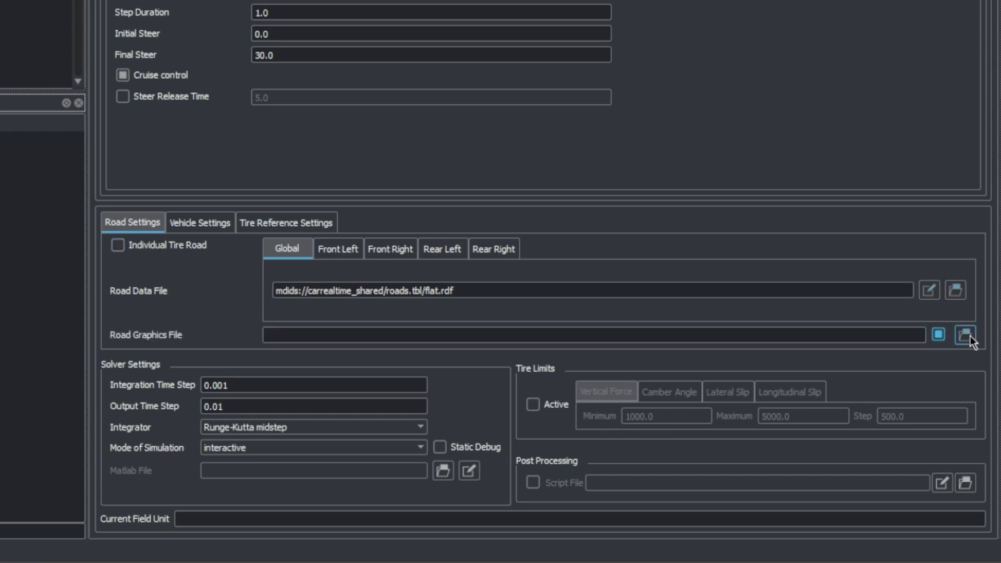
left_click(937, 337)
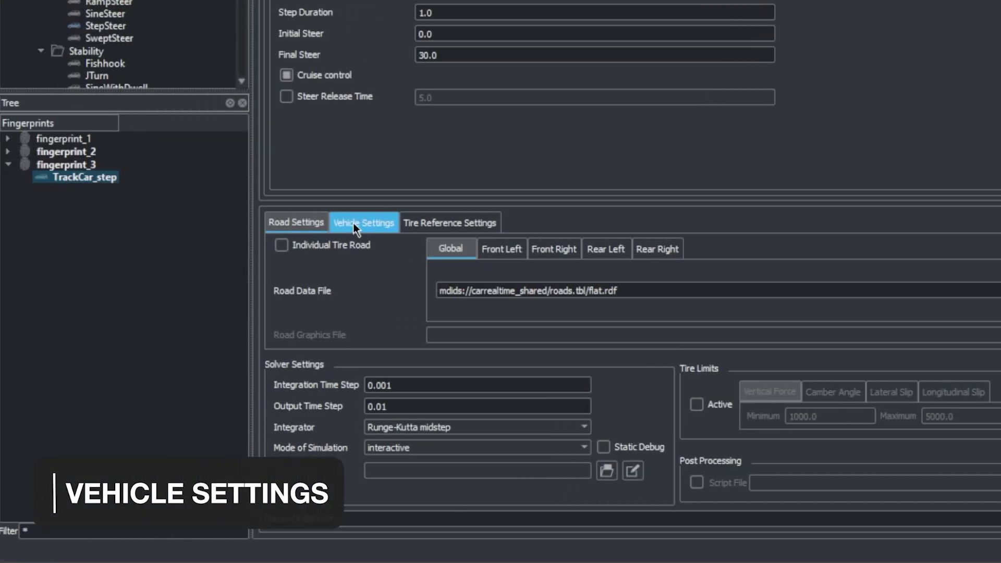
Step: Try the vehicle location override and automatic Z, leave them off, and enable a user-defined tire reference location
left_click(189, 223)
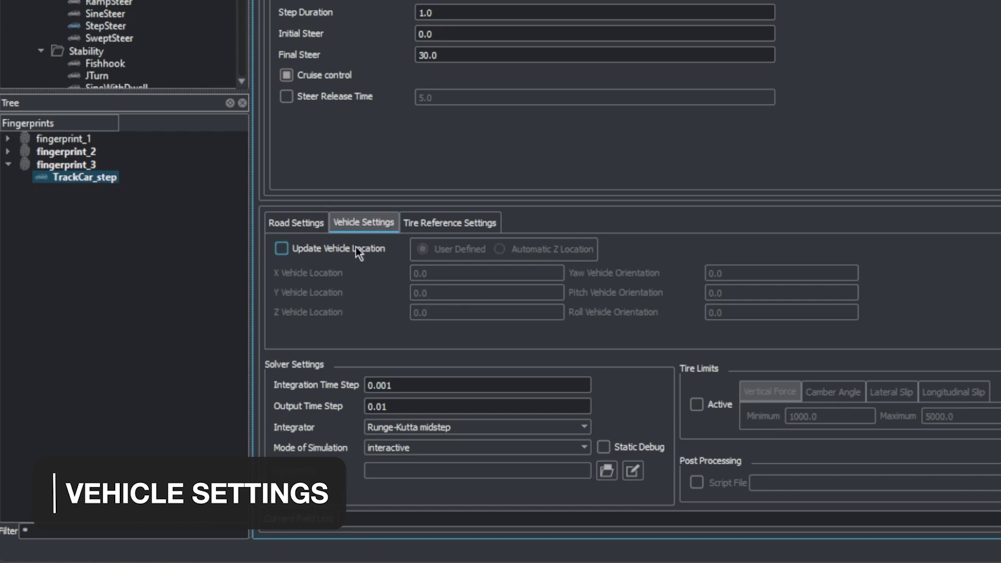
left_click(356, 249)
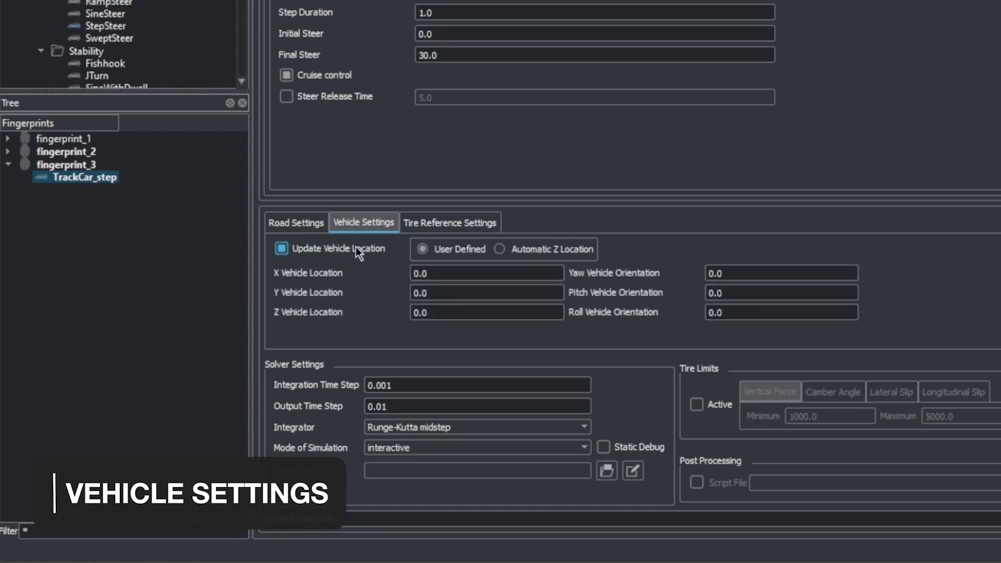
left_click(416, 275)
left_click(425, 292)
left_click(412, 314)
left_click(669, 255)
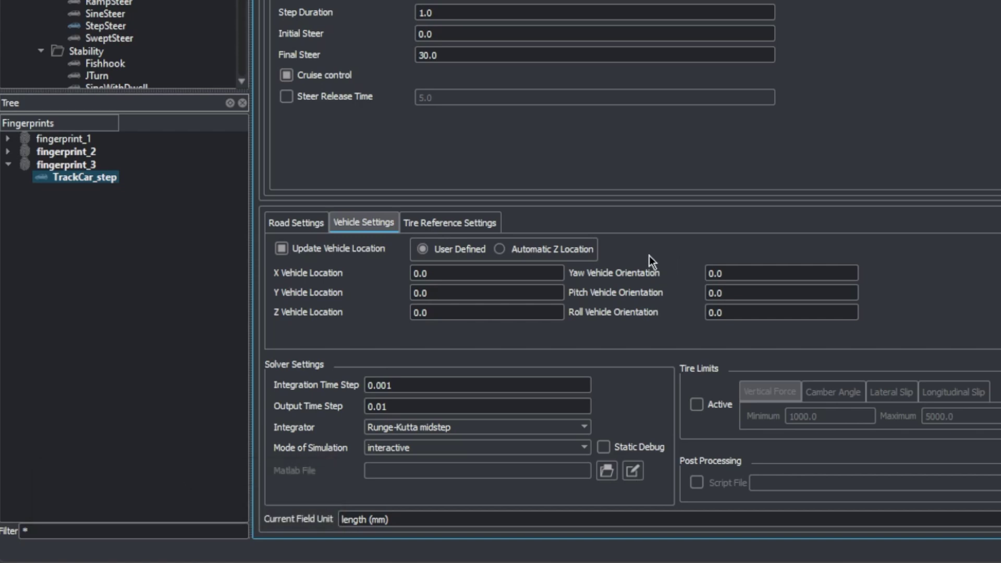
left_click(576, 255)
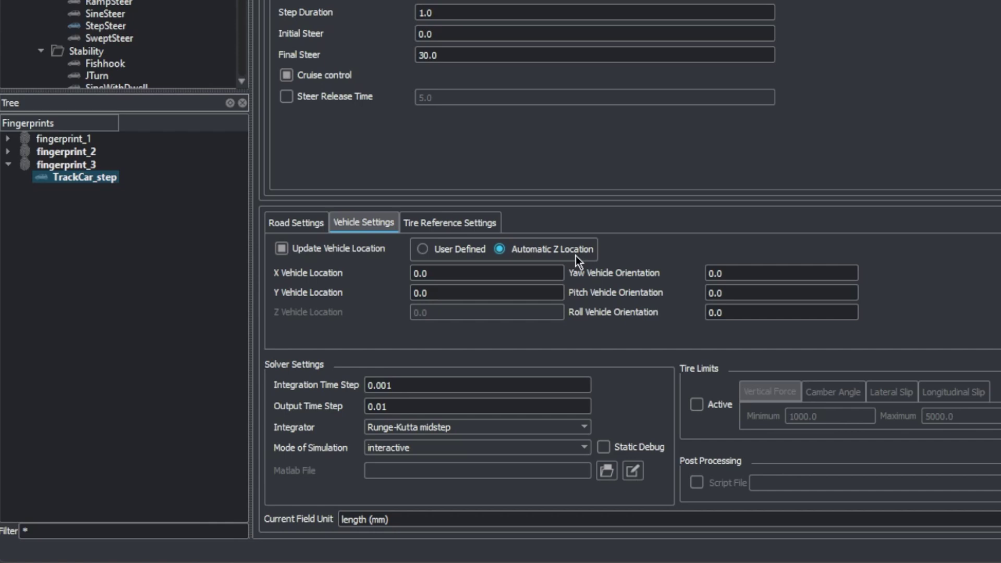
left_click(360, 248)
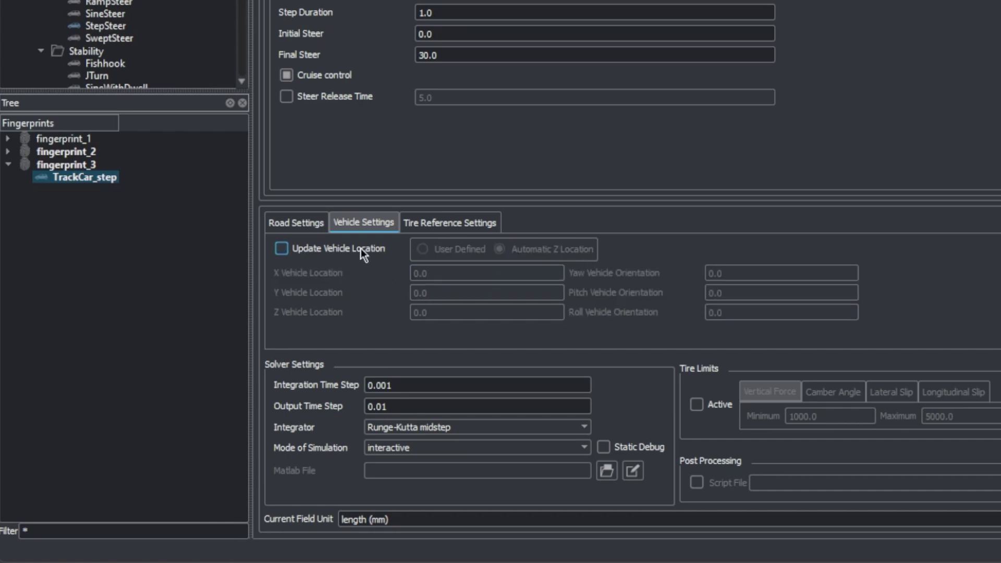
left_click(437, 224)
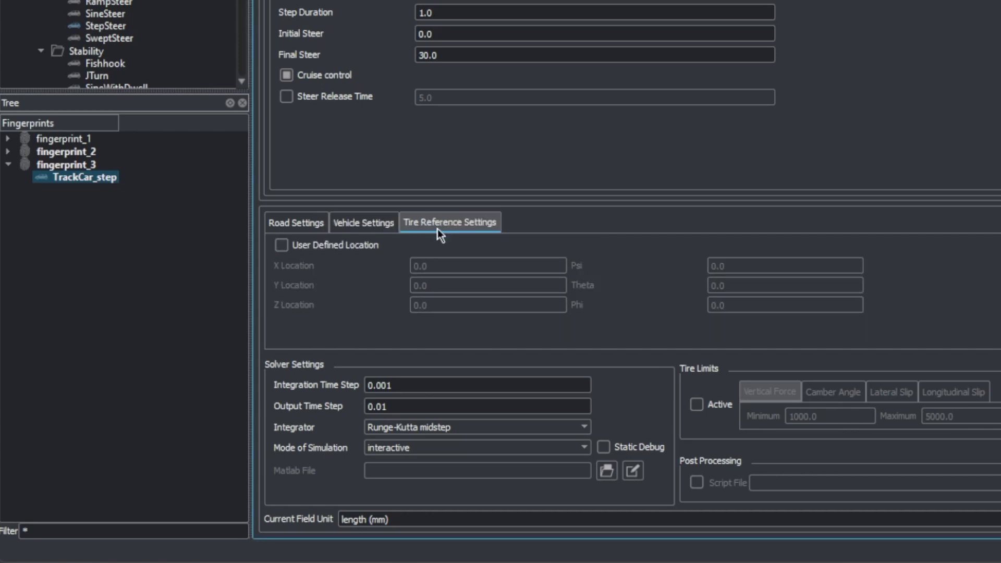
left_click(336, 250)
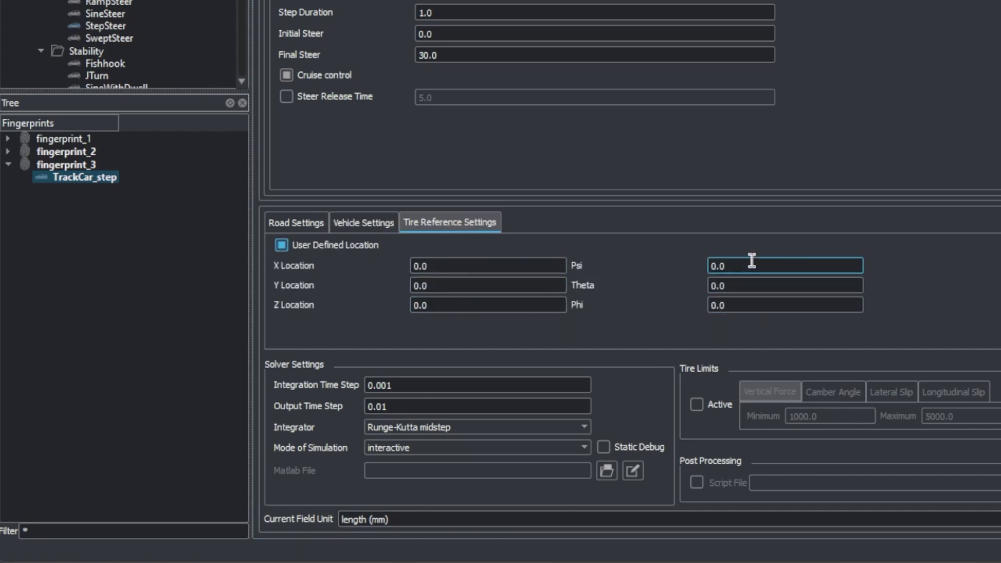
left_click(339, 248)
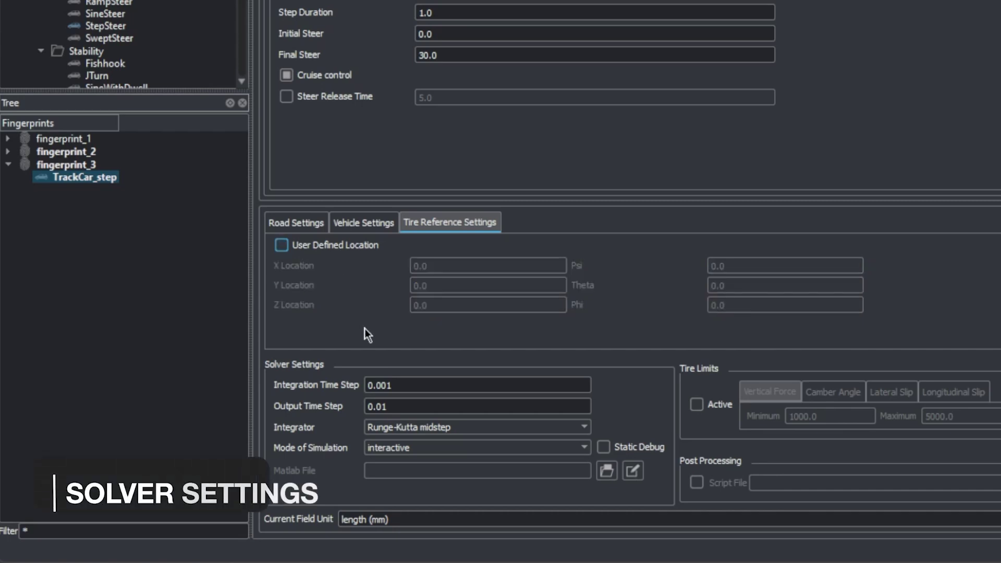
left_click(449, 384)
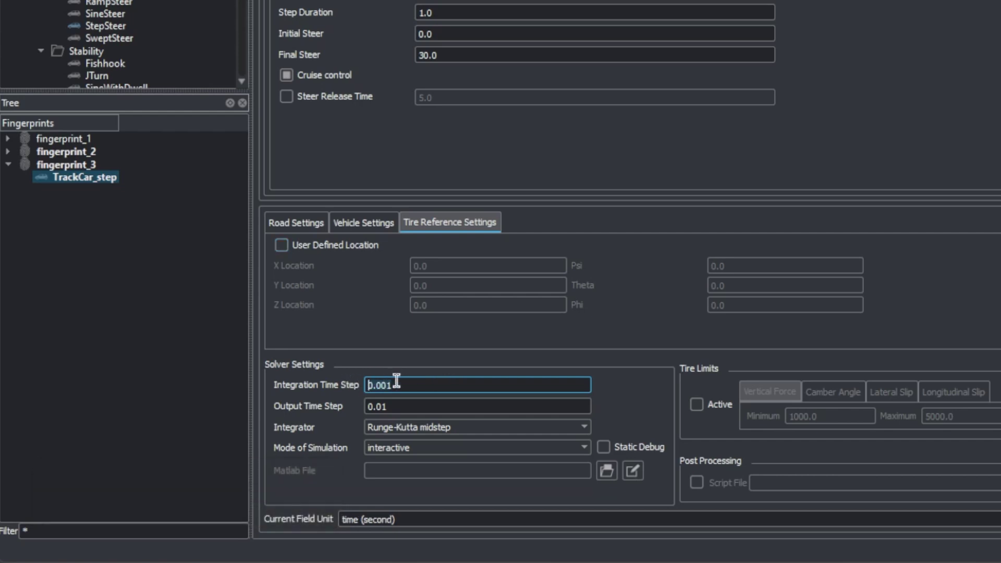
left_click(424, 381)
left_click(425, 404)
key("Home")
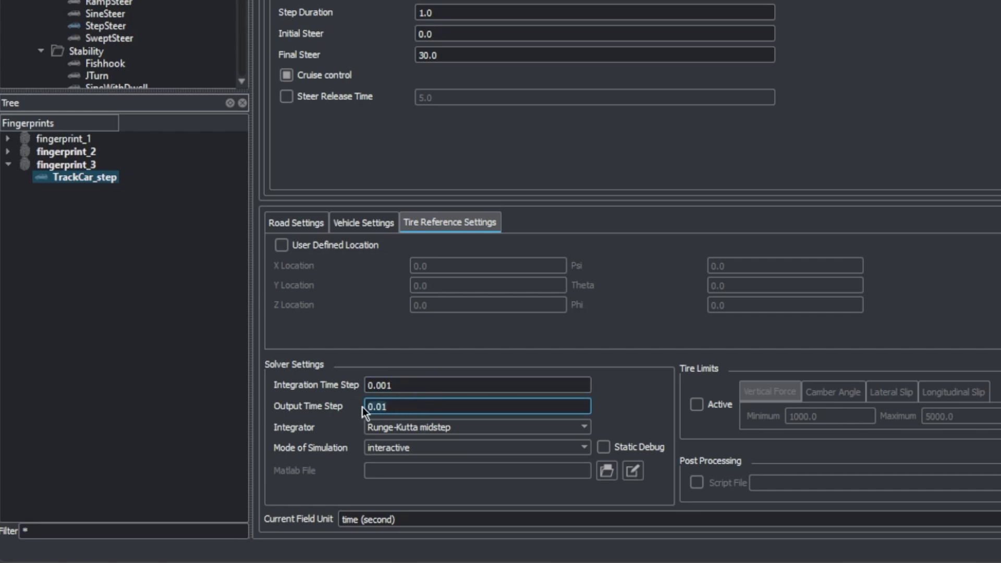
left_click(439, 406)
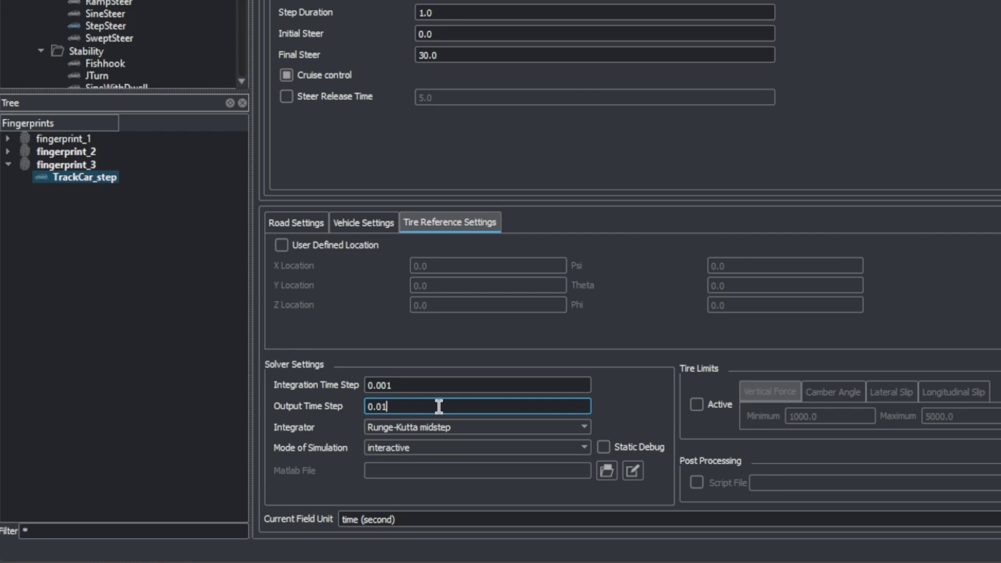
left_click(459, 424)
left_click(455, 440)
left_click(459, 426)
left_click(452, 449)
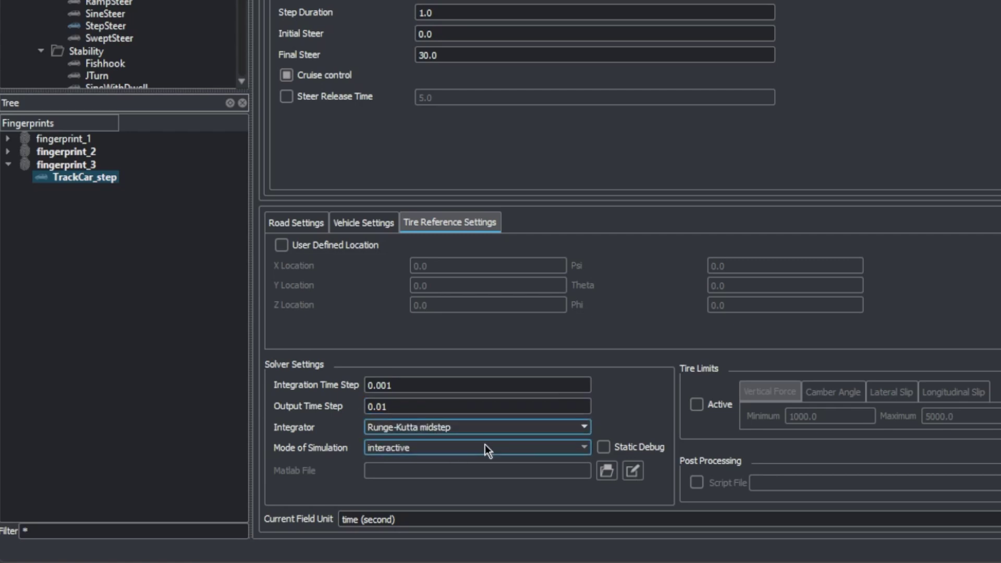
left_click(486, 452)
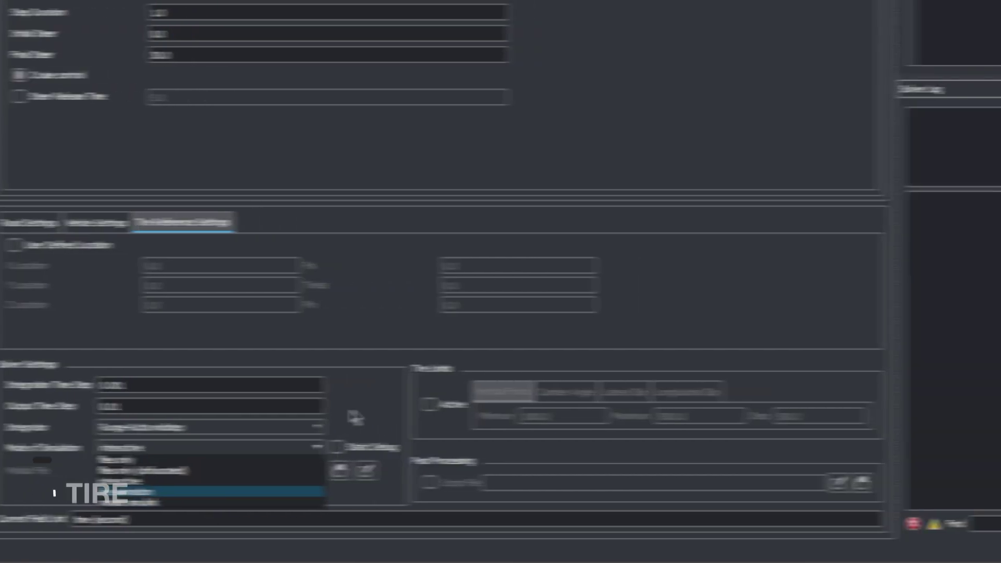
Step: Keep interactive mode, browse then deactivate the tire limits, and tick Post Processing Script File
left_click(619, 409)
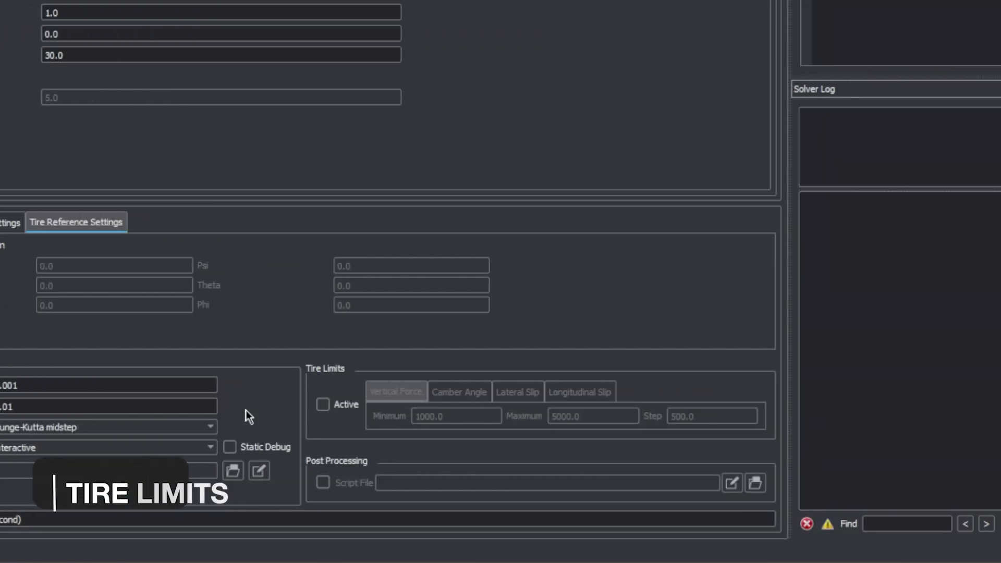
left_click(330, 403)
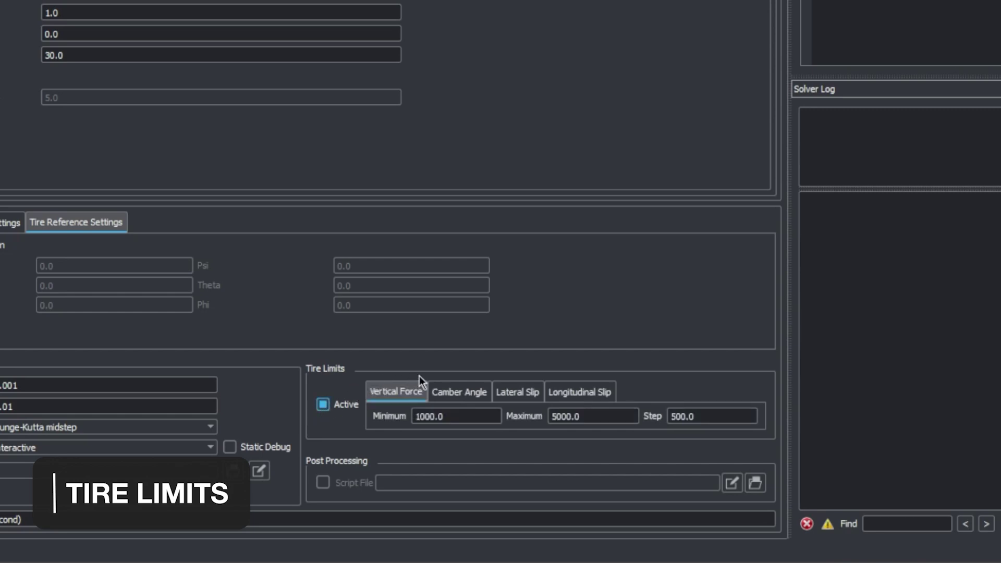
left_click(453, 392)
left_click(523, 388)
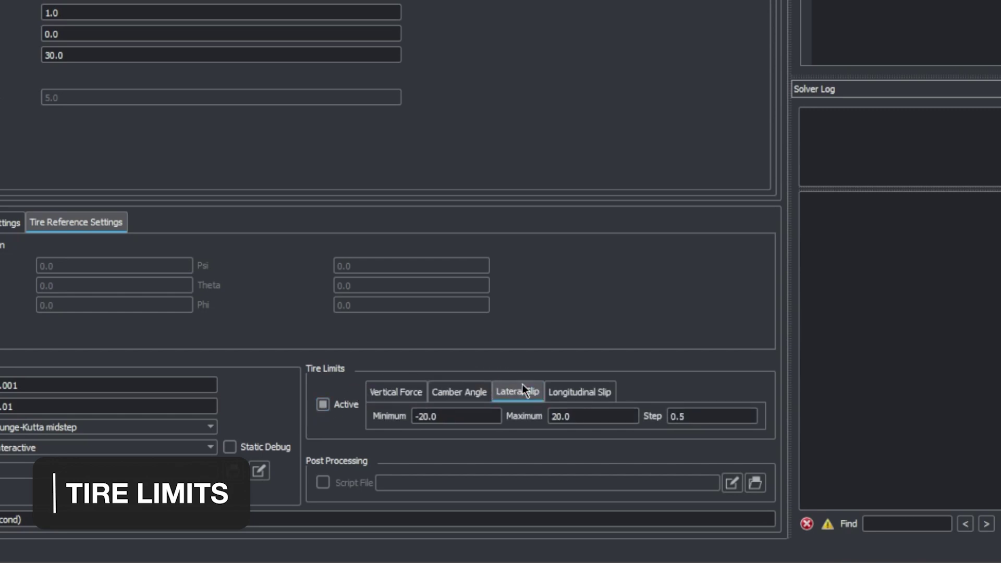
left_click(572, 387)
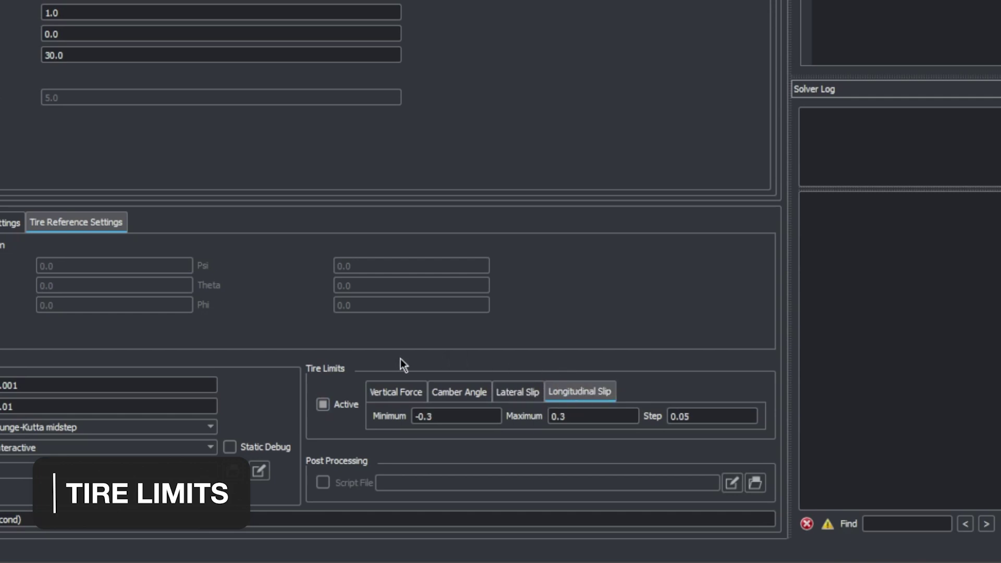
left_click(378, 397)
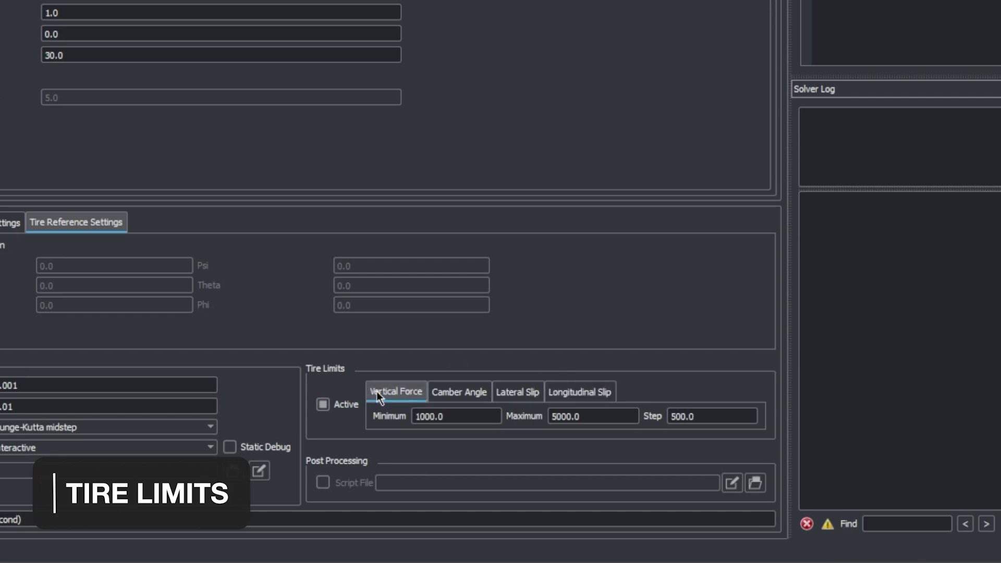
left_click(323, 404)
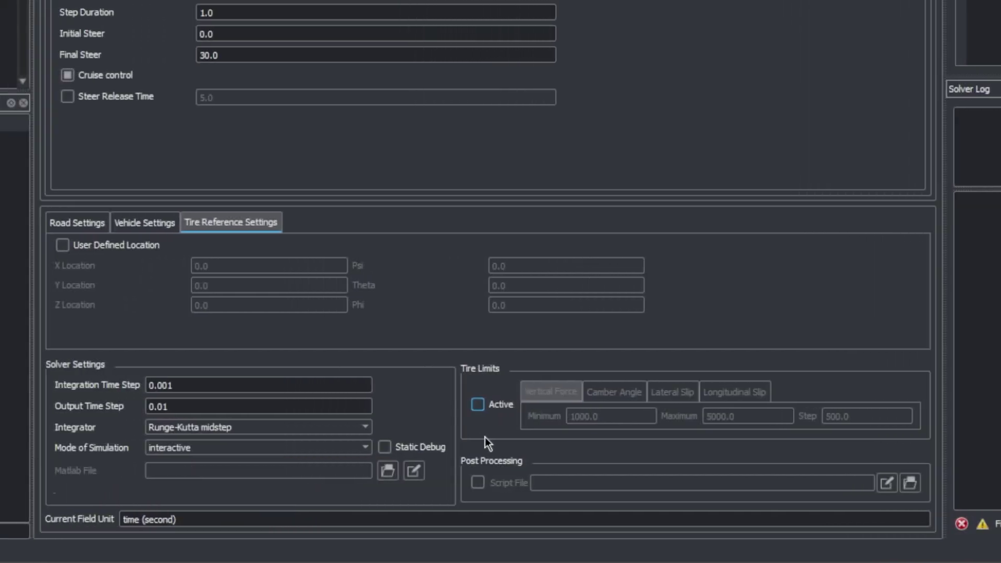
left_click(476, 483)
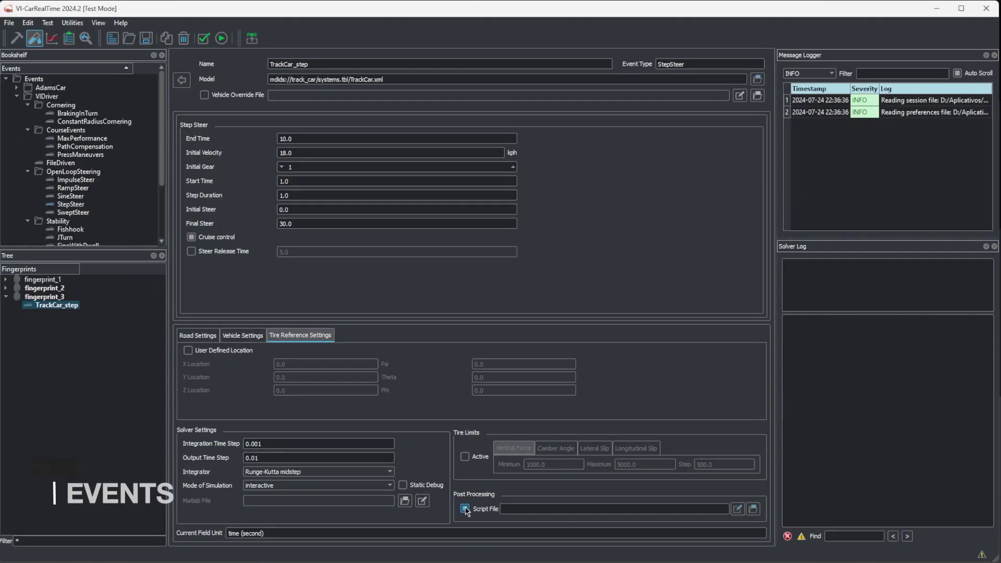
Step: Untick the script file and enlarge the Events library to show every category down to Xternal
left_click(464, 509)
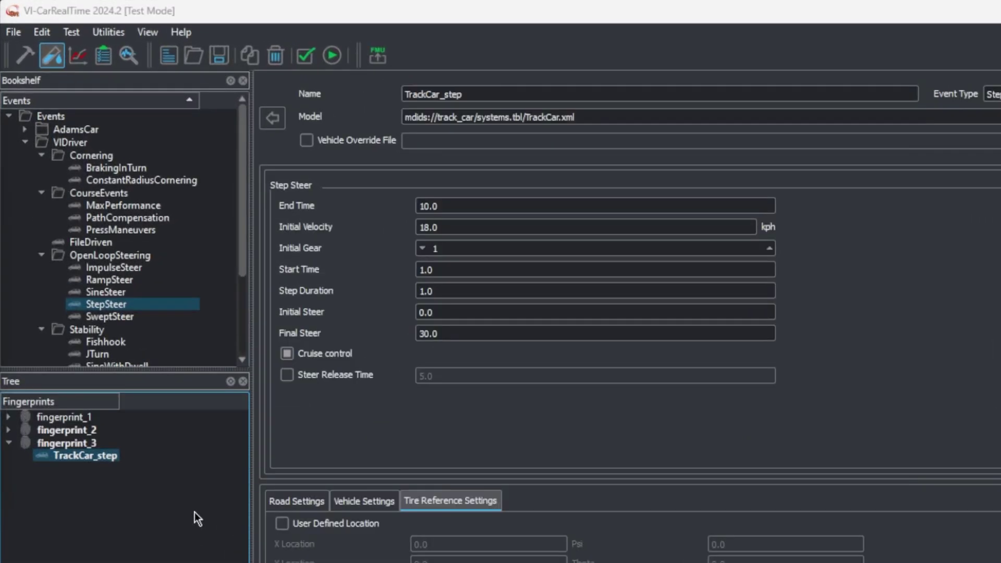
left_click(51, 119)
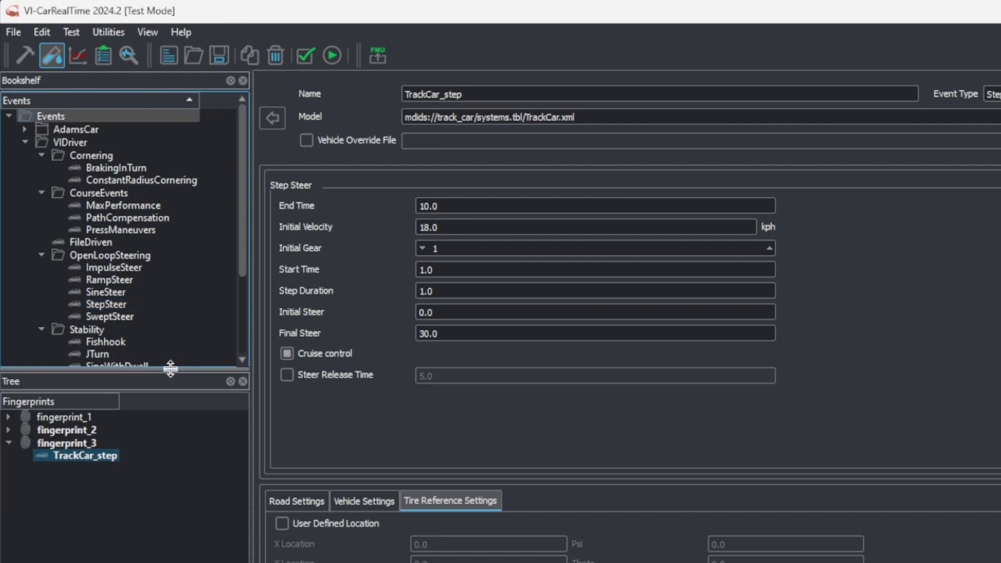
left_click_drag(170, 369, 171, 509)
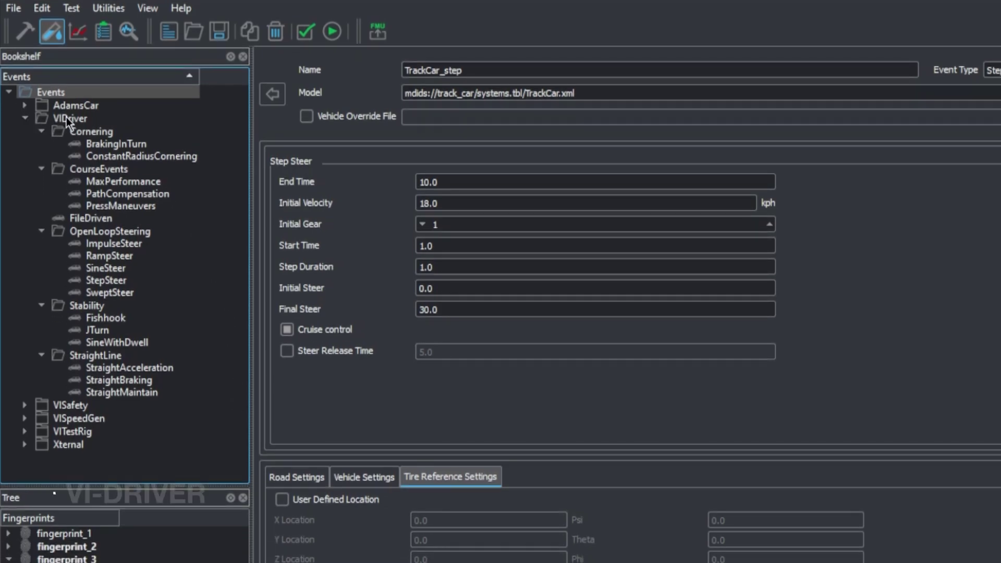
left_click(66, 141)
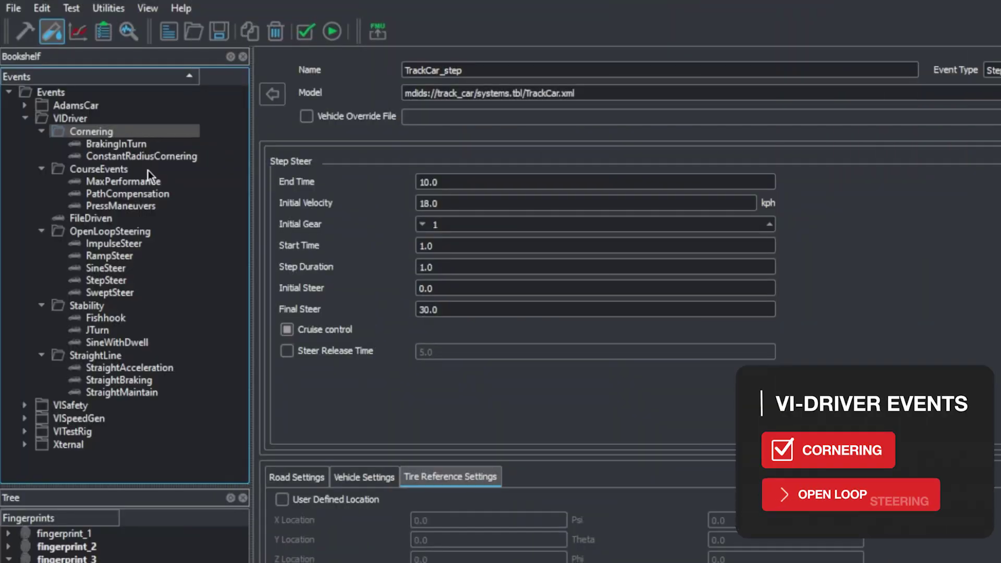
left_click(133, 230)
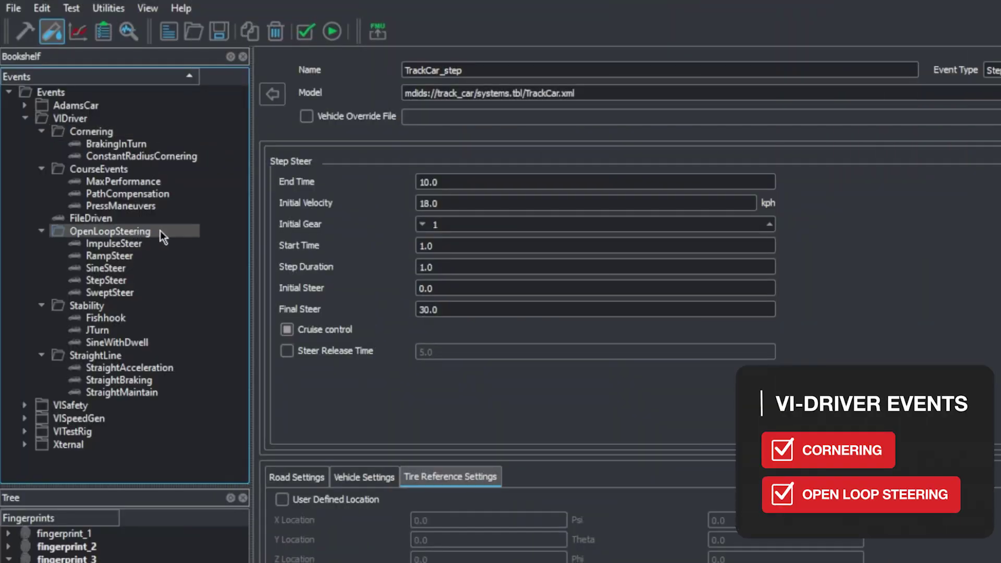
left_click(153, 243)
left_click(152, 255)
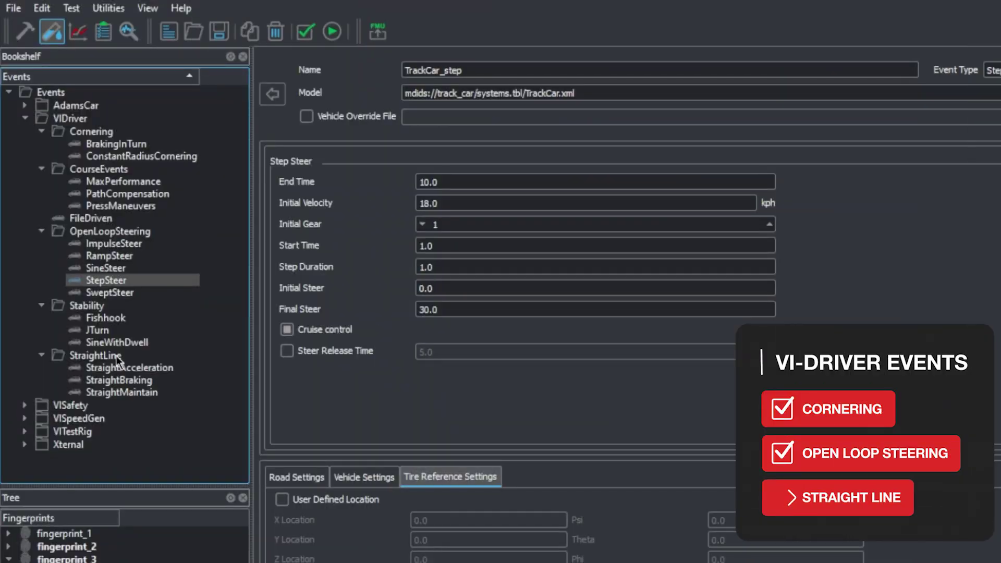
left_click(116, 356)
left_click(178, 368)
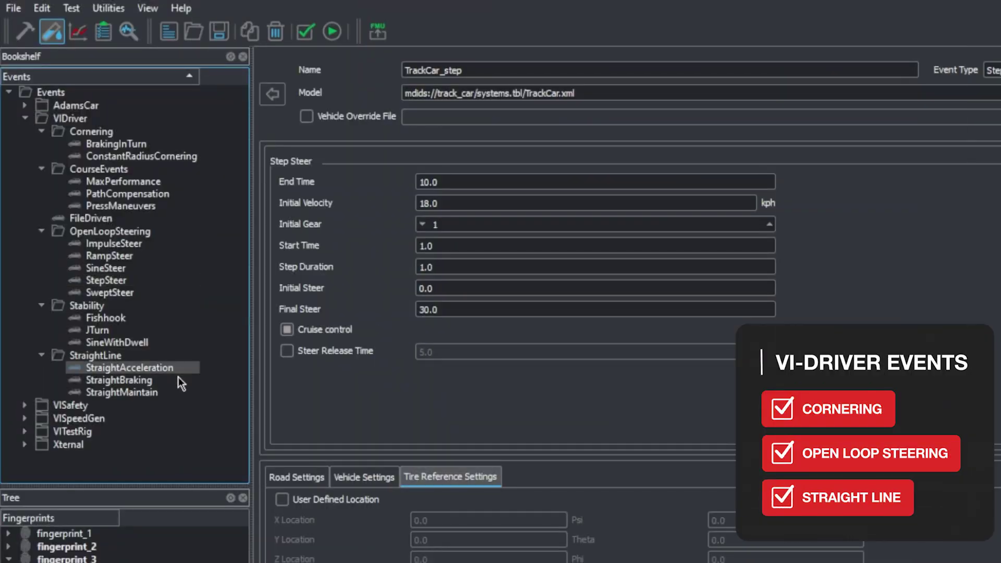
left_click(178, 377)
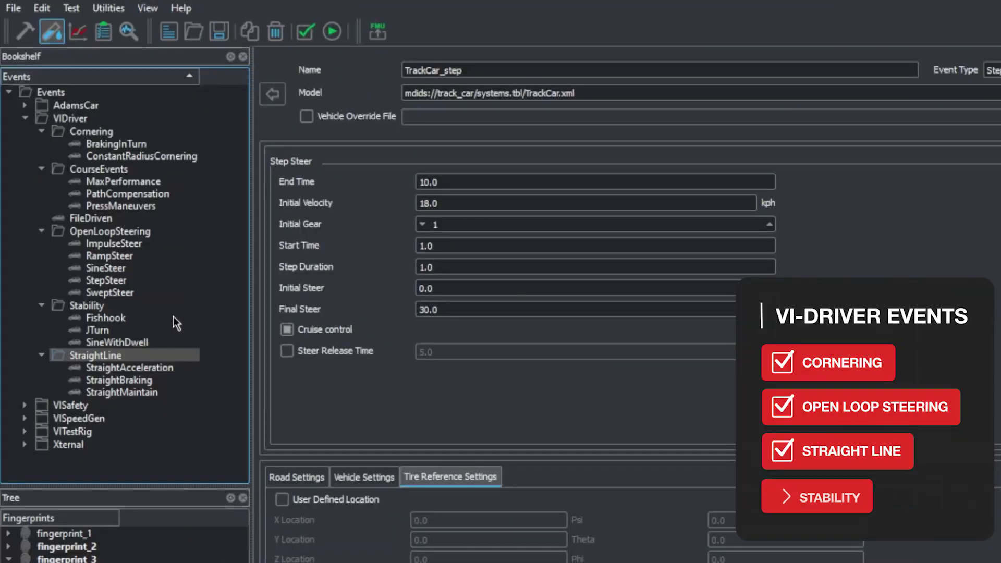
left_click(173, 308)
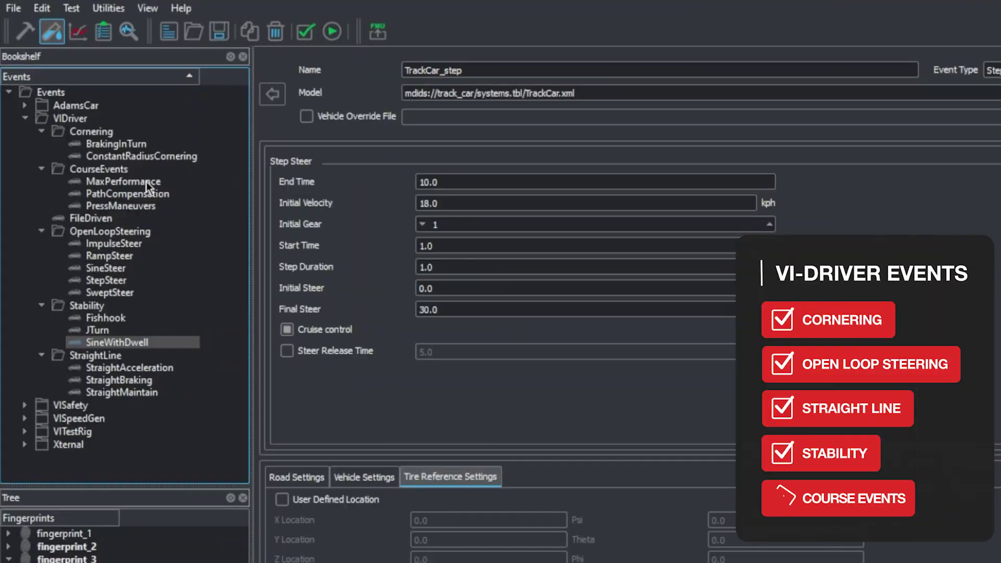
left_click(146, 170)
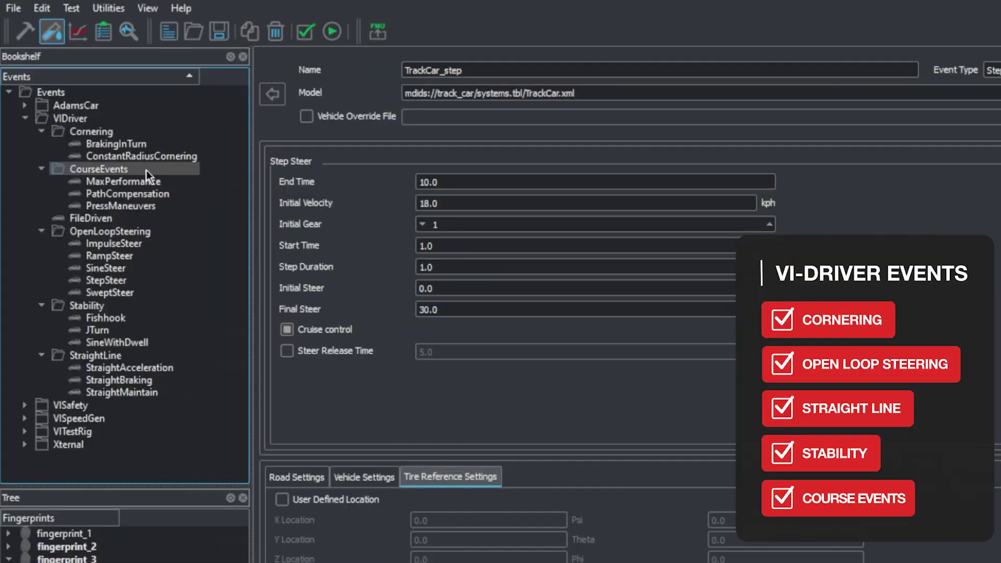
left_click(173, 186)
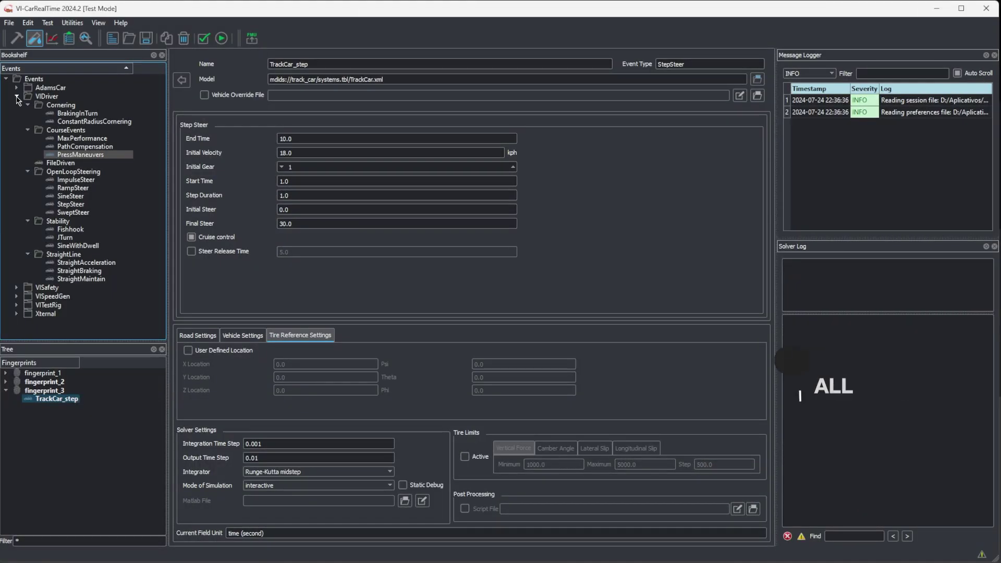
Step: Collapse VIDriver and browse VITestRig and VISafety events such as CurbTripRollover and Misuse
double_click(47, 97)
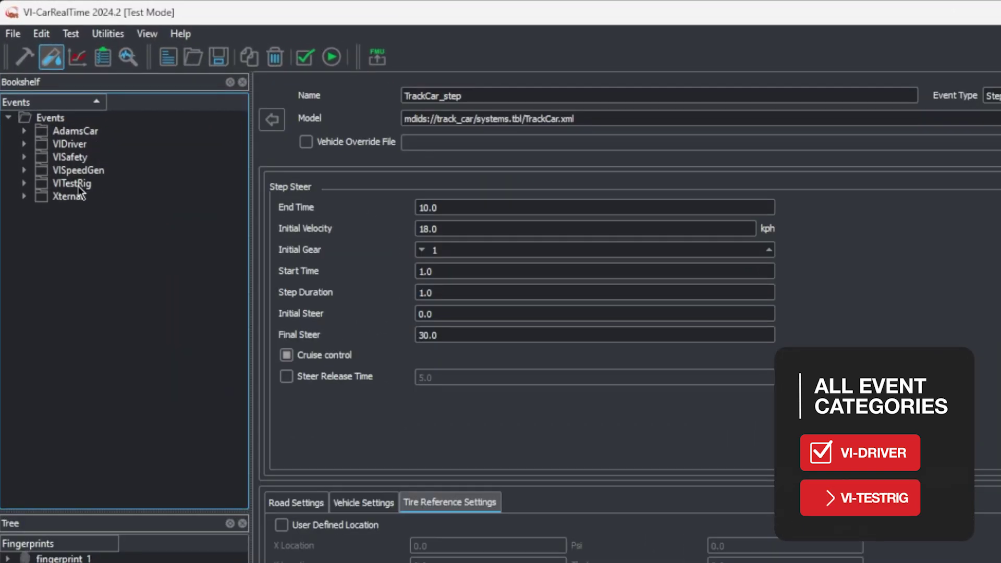
left_click(24, 183)
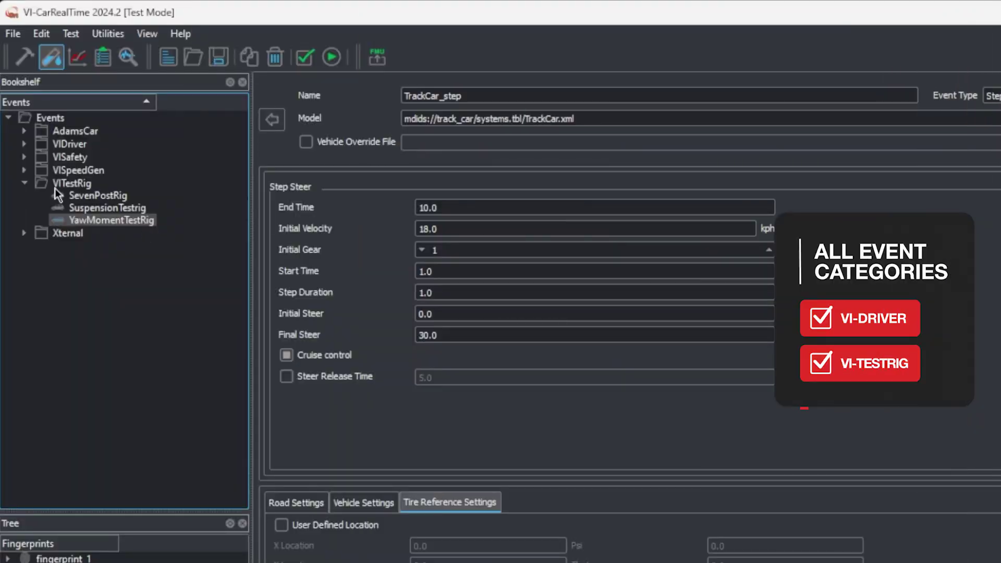
left_click(27, 181)
left_click(26, 157)
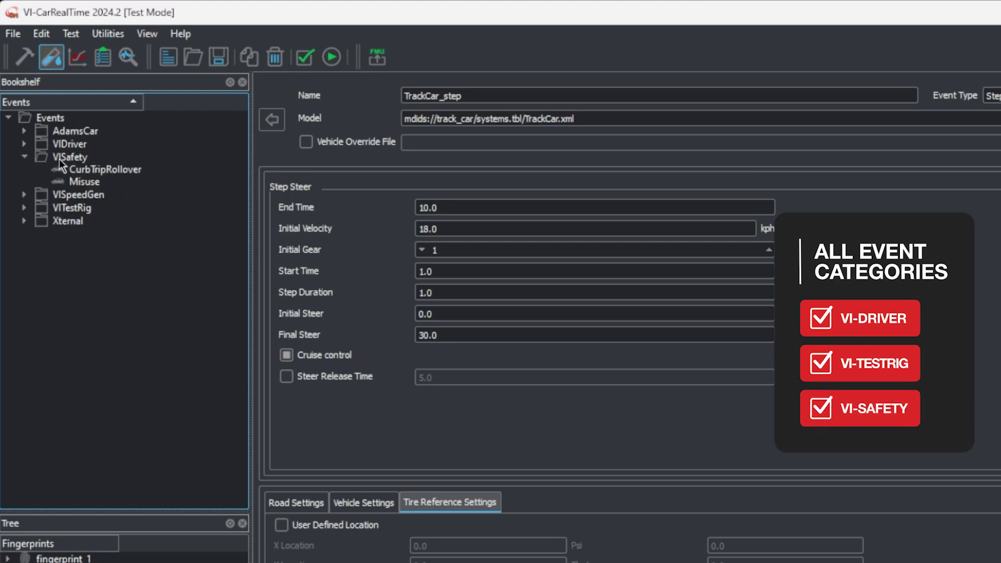
left_click(134, 171)
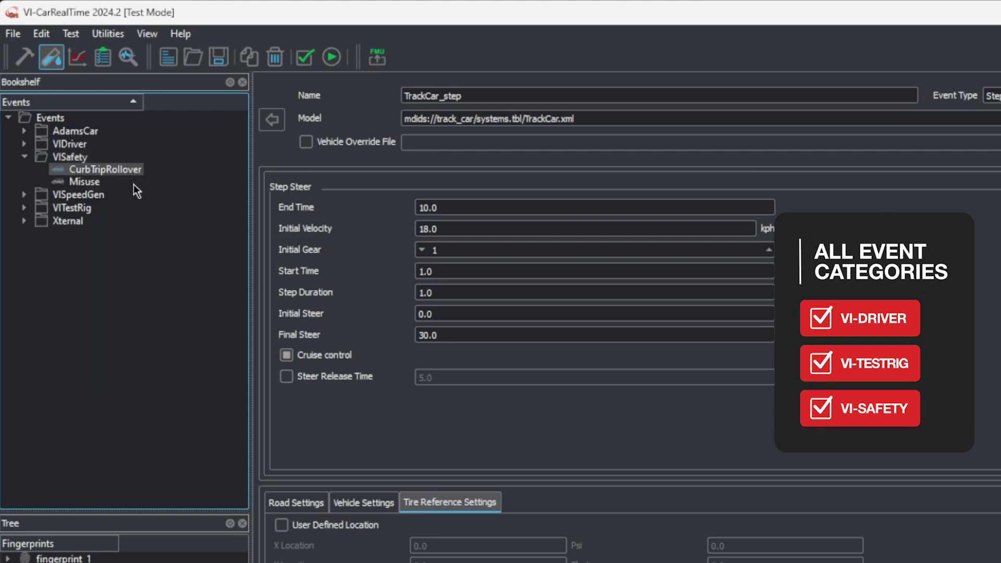
left_click(134, 184)
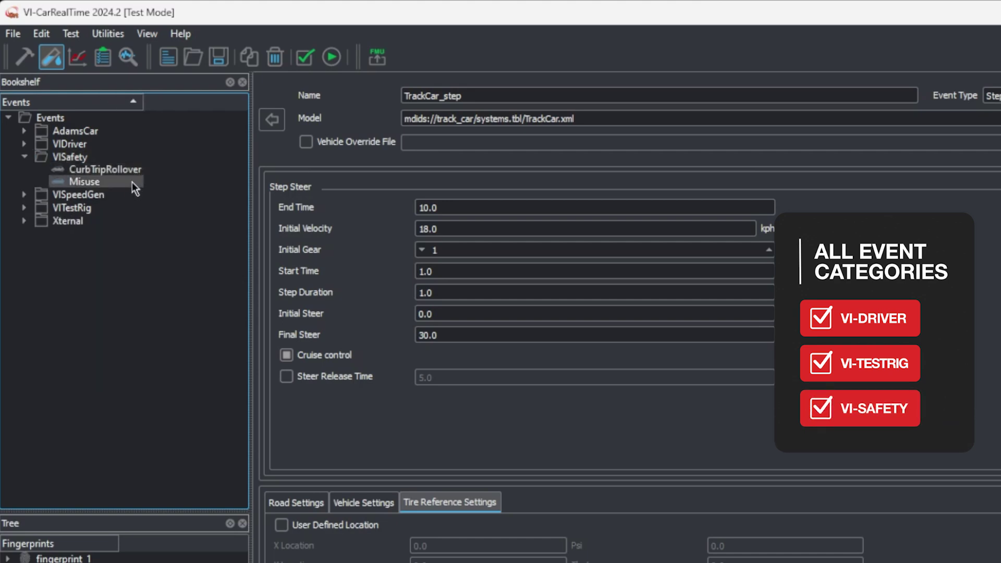
left_click(127, 159)
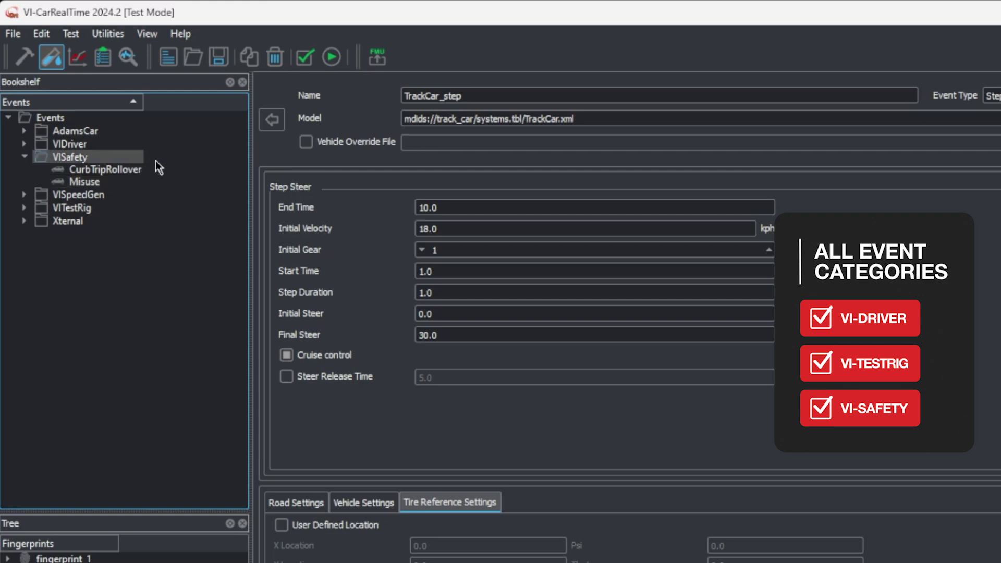
left_click(30, 158)
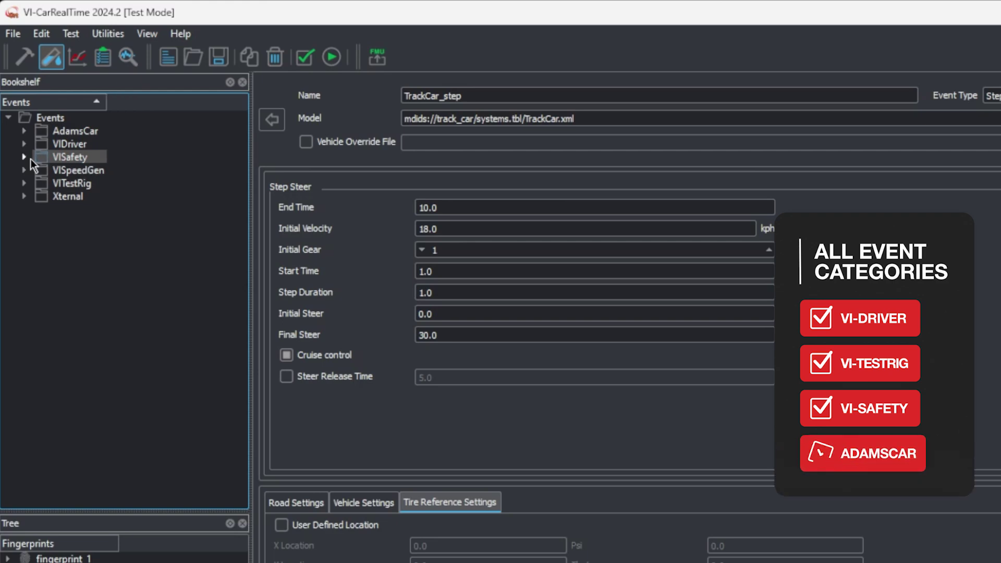
Step: Browse AdamsCar, VISpeedGen and Xternal events such as DrivingMachine, StaticLapTime and VIDriveSim, then collapse them
left_click(27, 130)
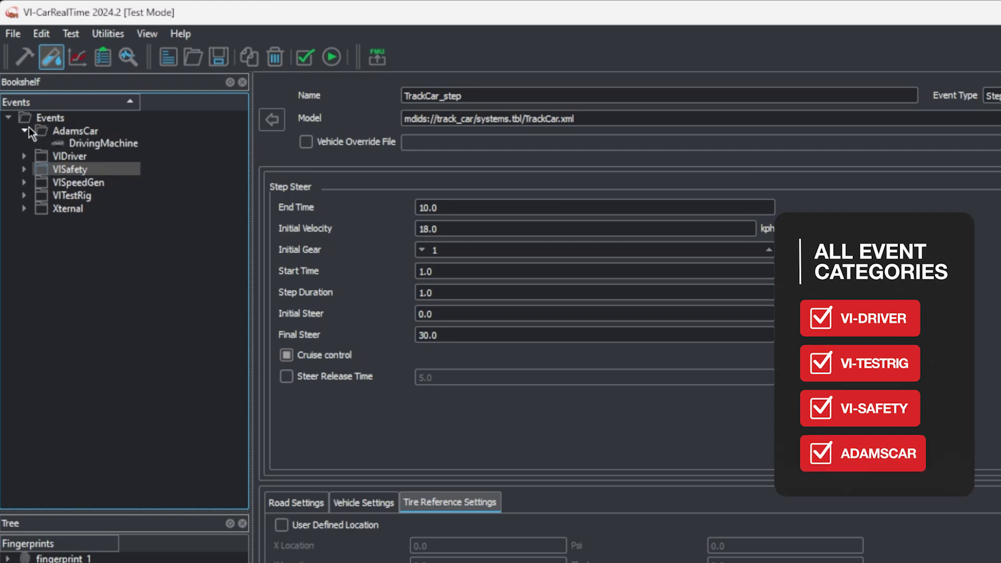
left_click(133, 146)
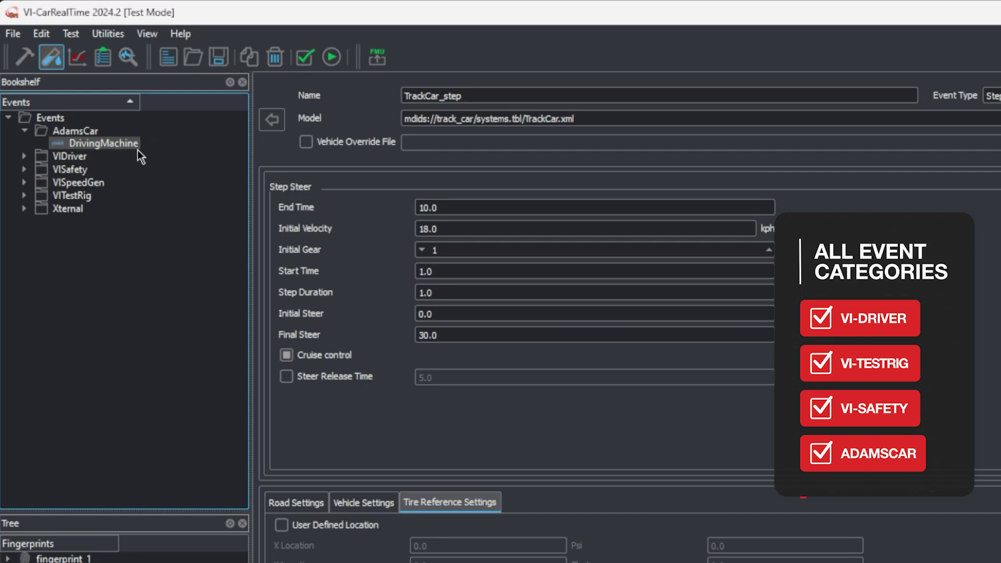
left_click(24, 182)
left_click(102, 196)
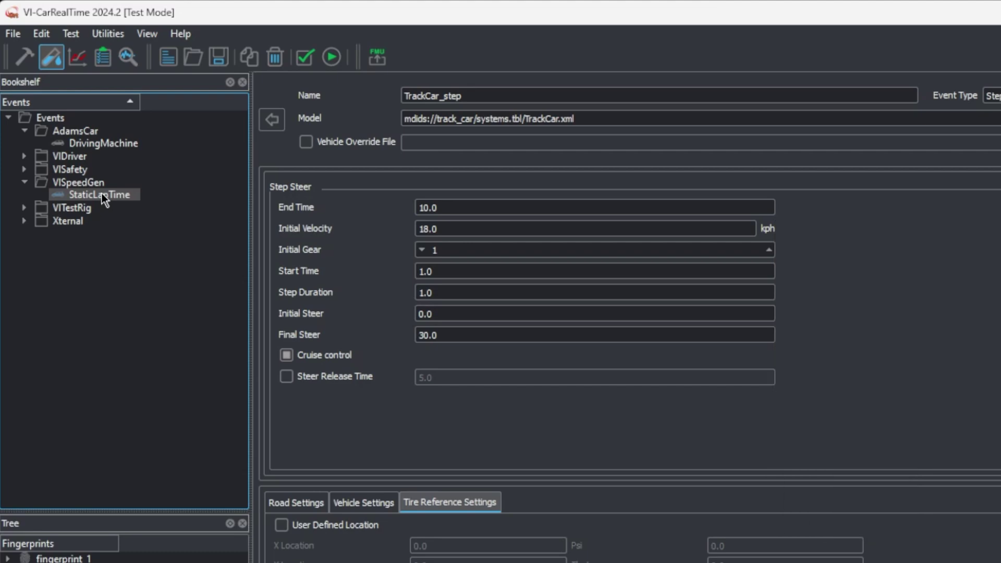
left_click(24, 221)
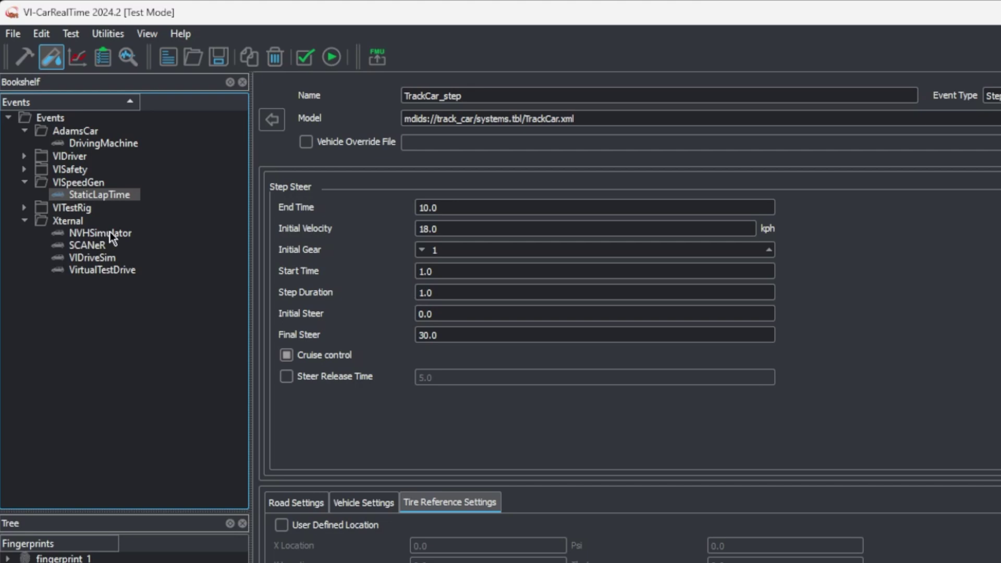
left_click(91, 220)
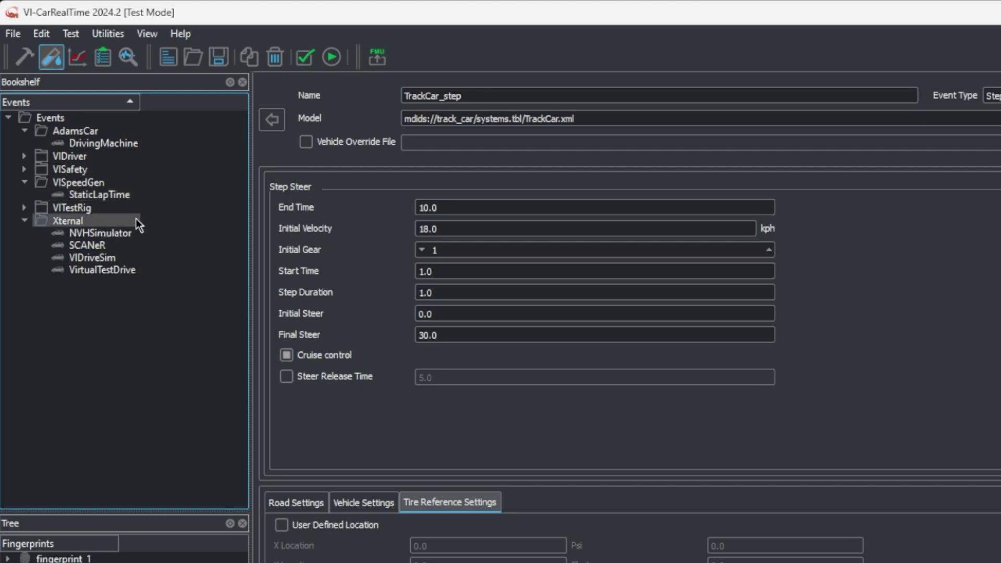
left_click(124, 258)
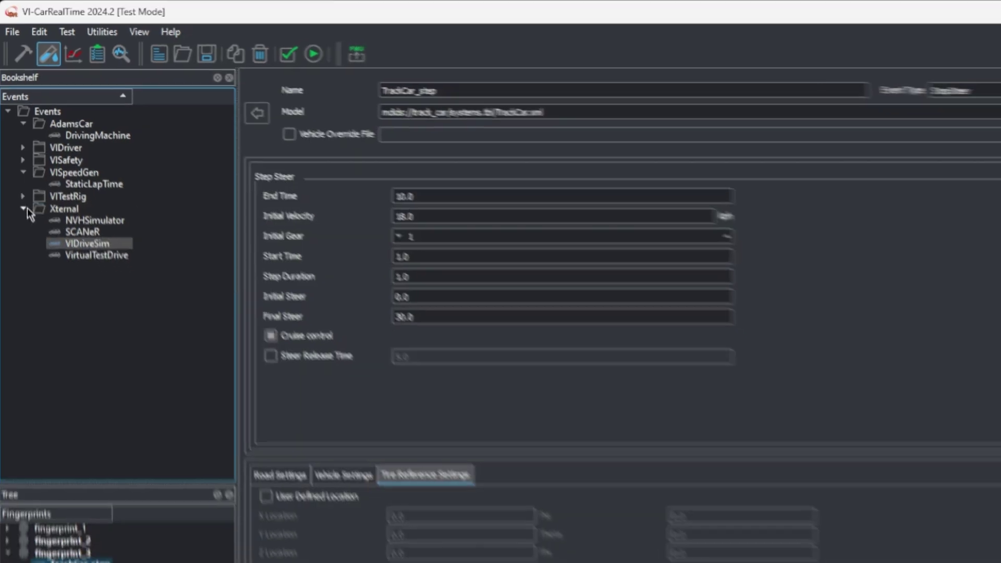
left_click(24, 221)
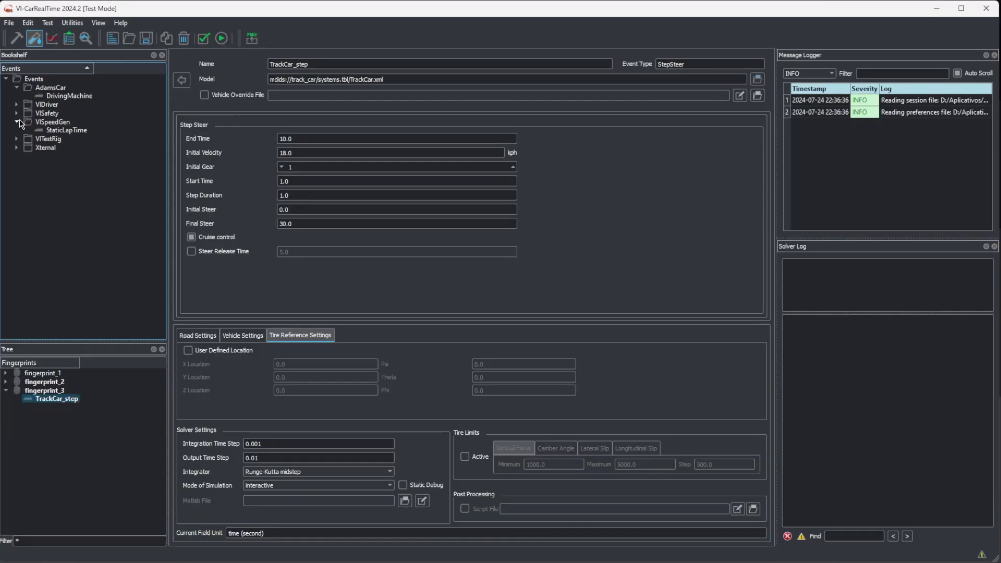
left_click(18, 122)
left_click(17, 88)
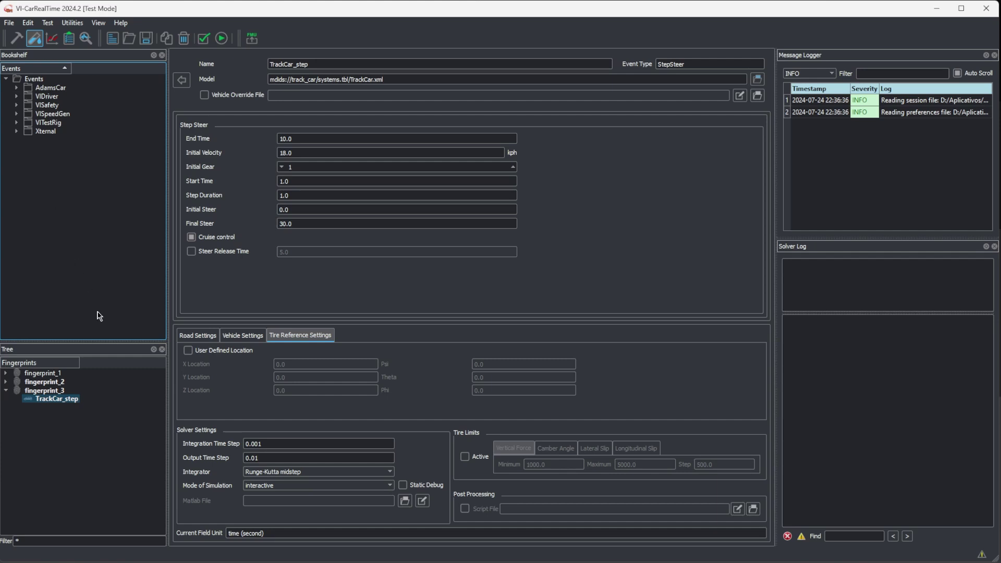
Step: Shrink the events library and expand fingerprint_2 to show its TrackCar_crc event
left_click_drag(116, 344, 109, 198)
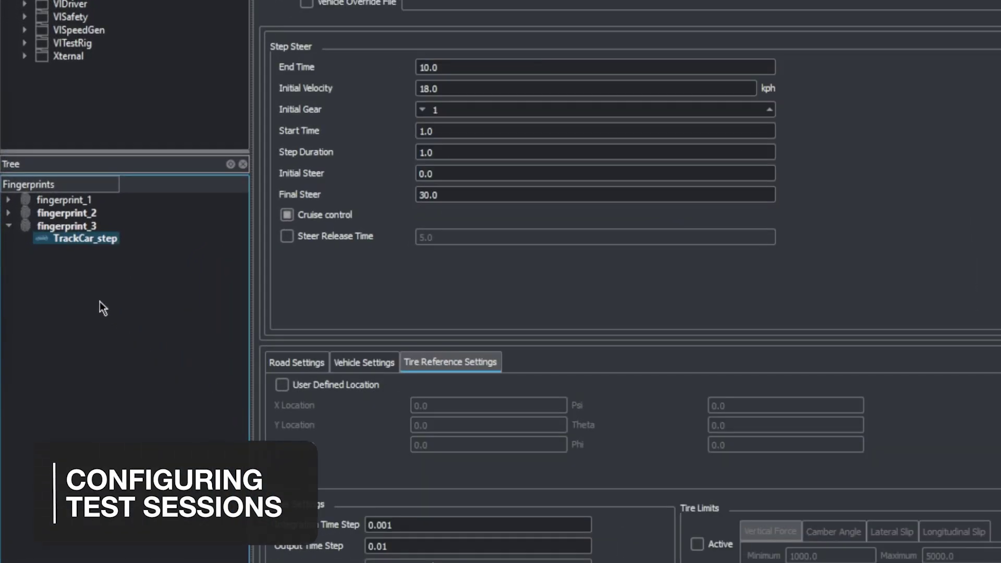
left_click(8, 214)
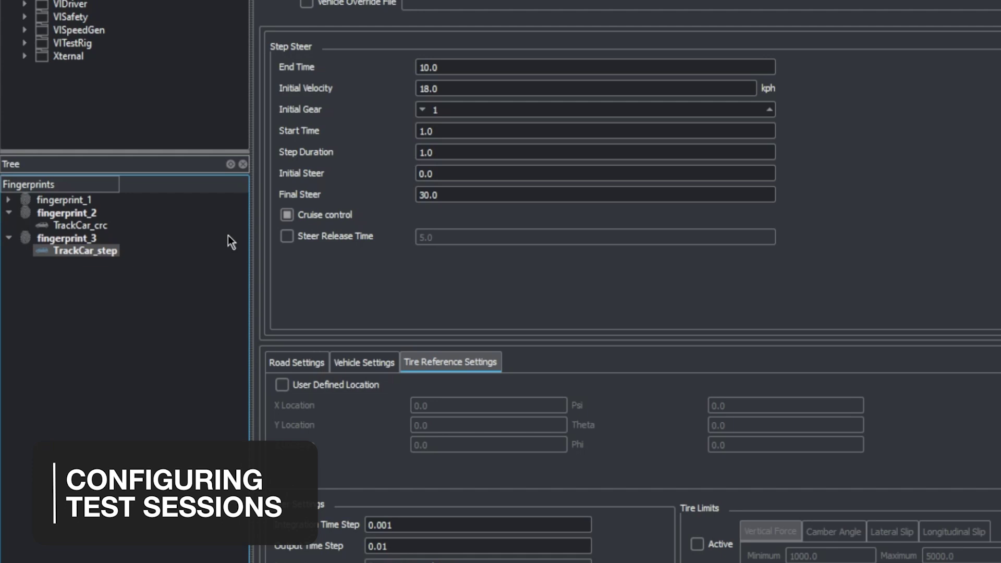
left_click(227, 299)
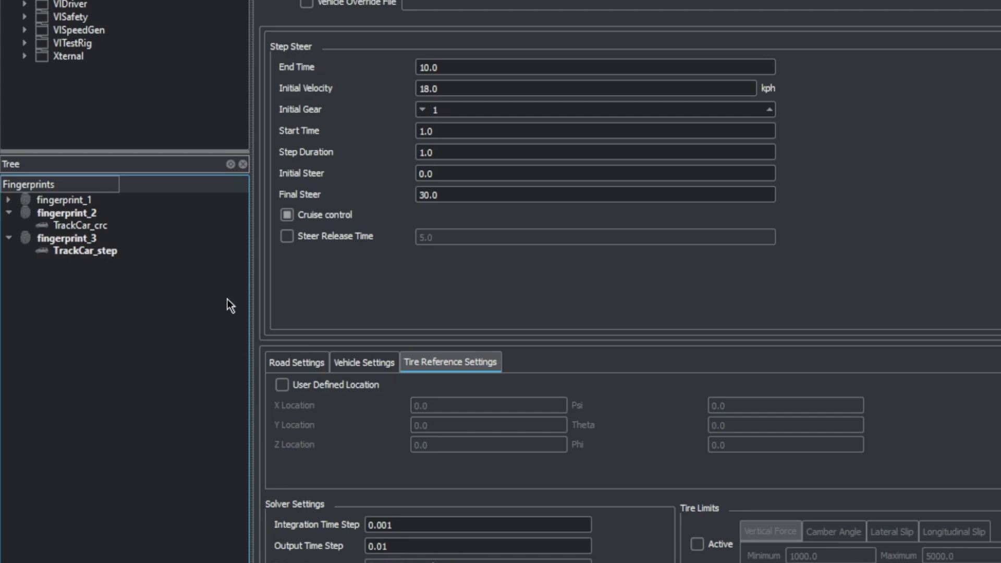
Step: Expand fingerprint_1 and preview TrackCar_crc, SportCar_crc, fingerprint_2's TrackCar_crc and TrackCar_step settings
left_click(9, 200)
left_click(89, 208)
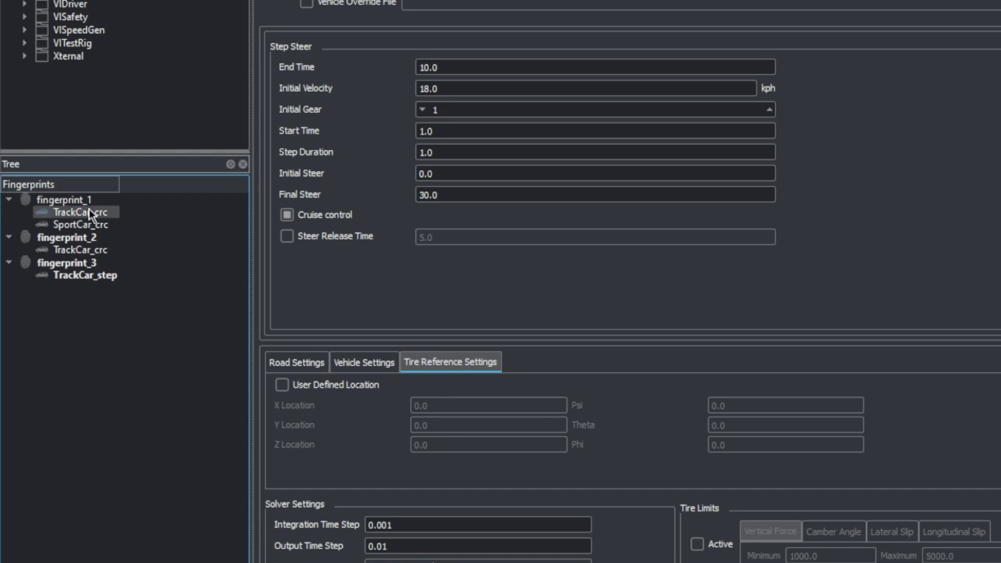
left_click(93, 224)
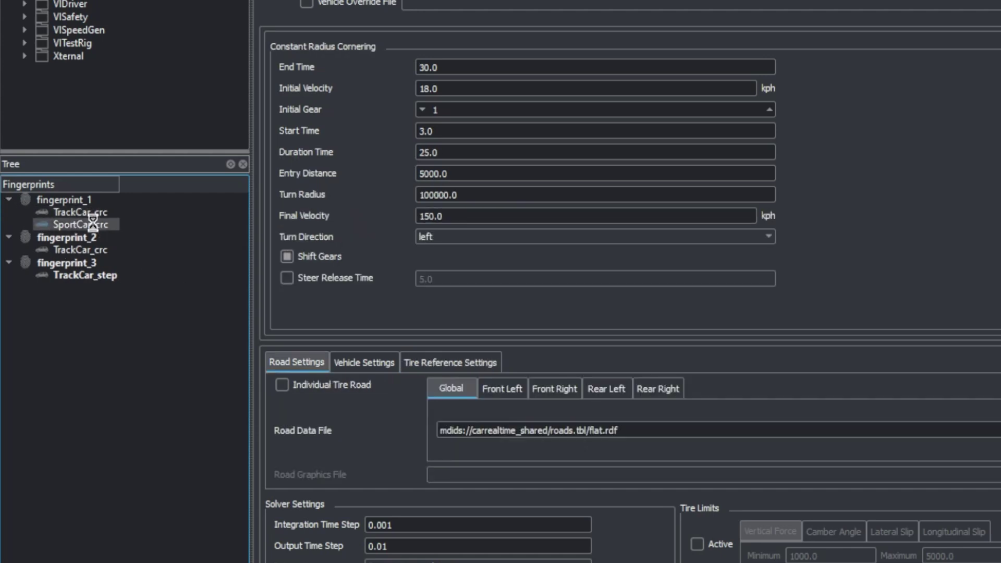
left_click(65, 201)
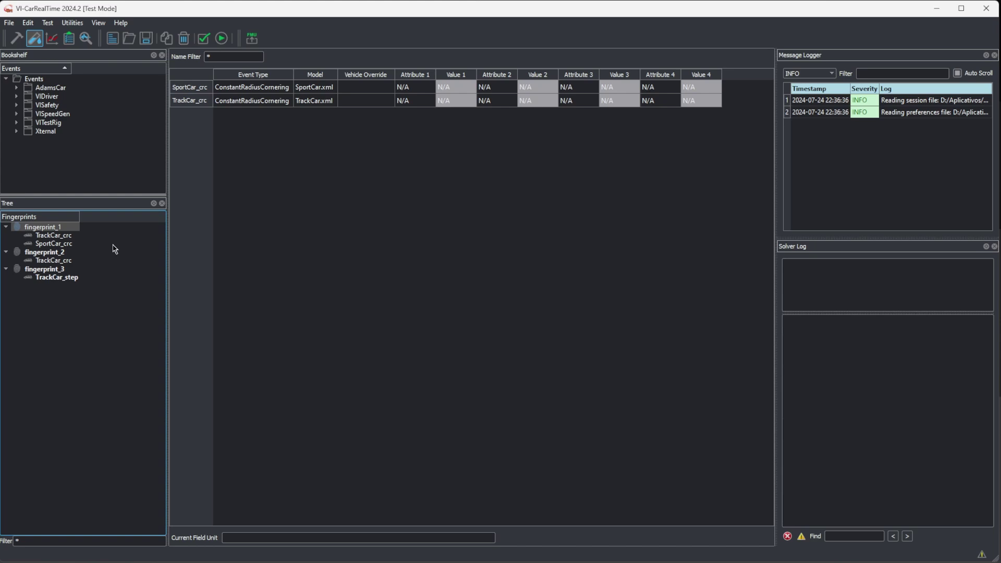
left_click(71, 260)
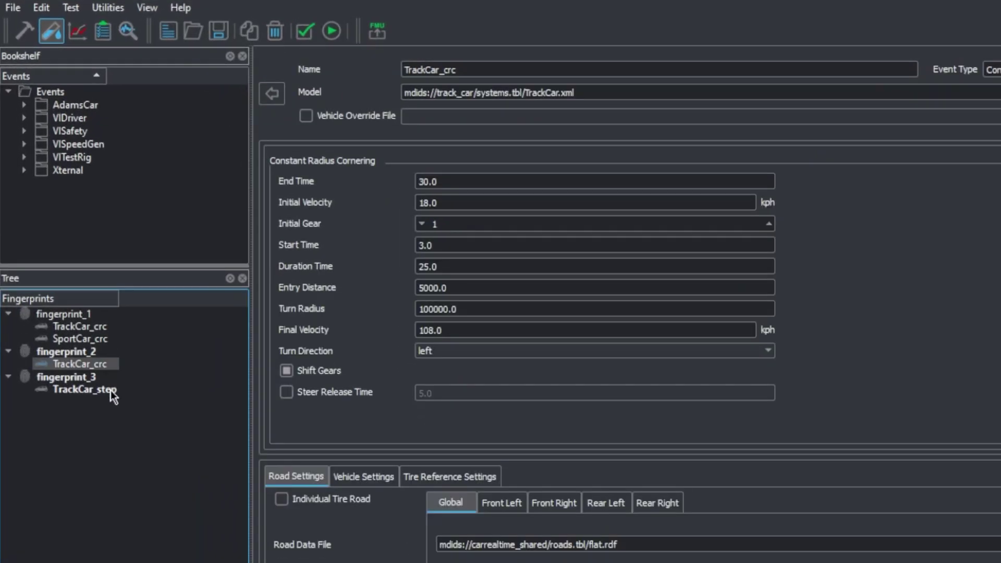
left_click(111, 390)
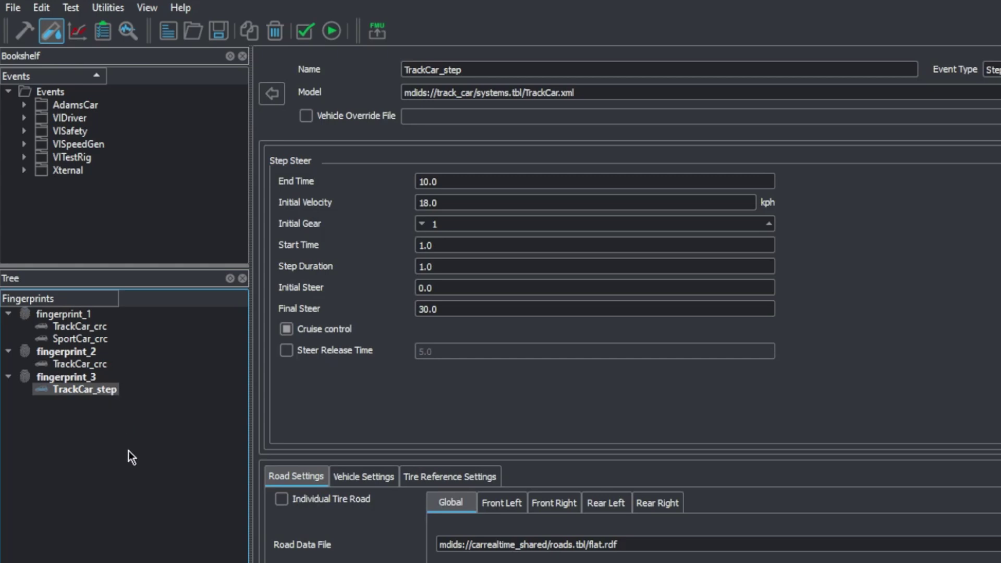
left_click(110, 420)
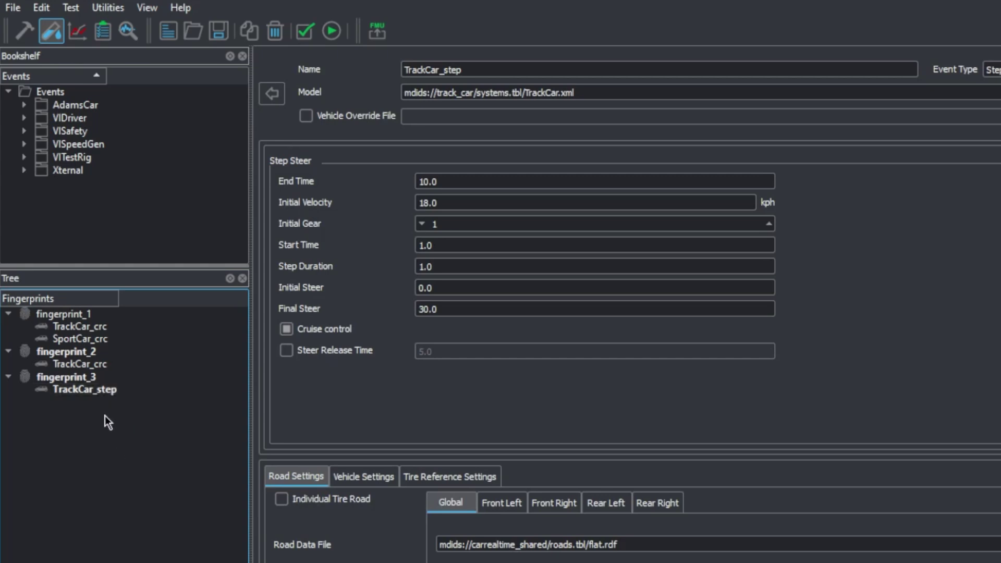
Step: Rename fingerprint_2 to fingerprint_ConstantRadius
left_click(105, 353)
right_click(105, 352)
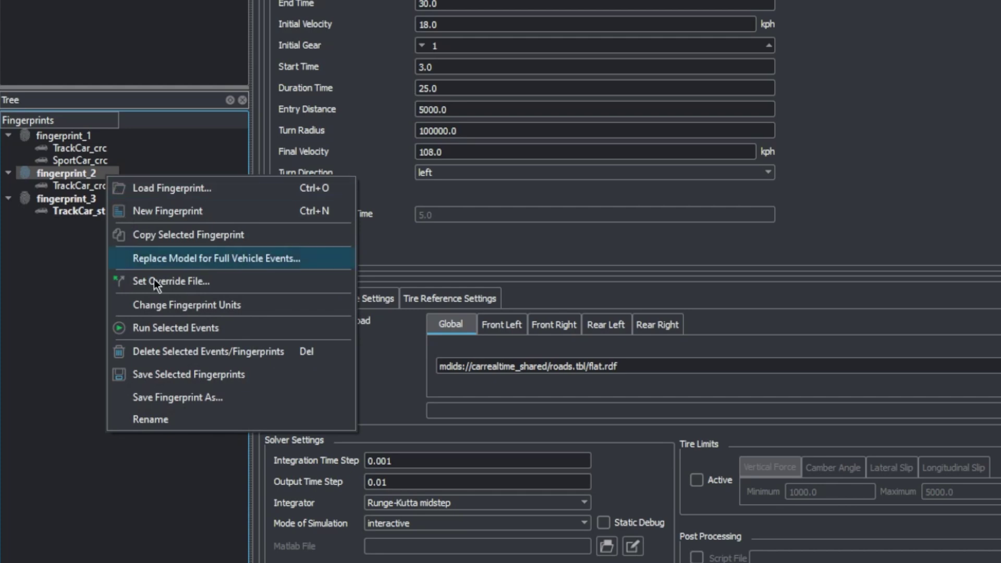
left_click(158, 412)
key("BackSpace")
type("Constant")
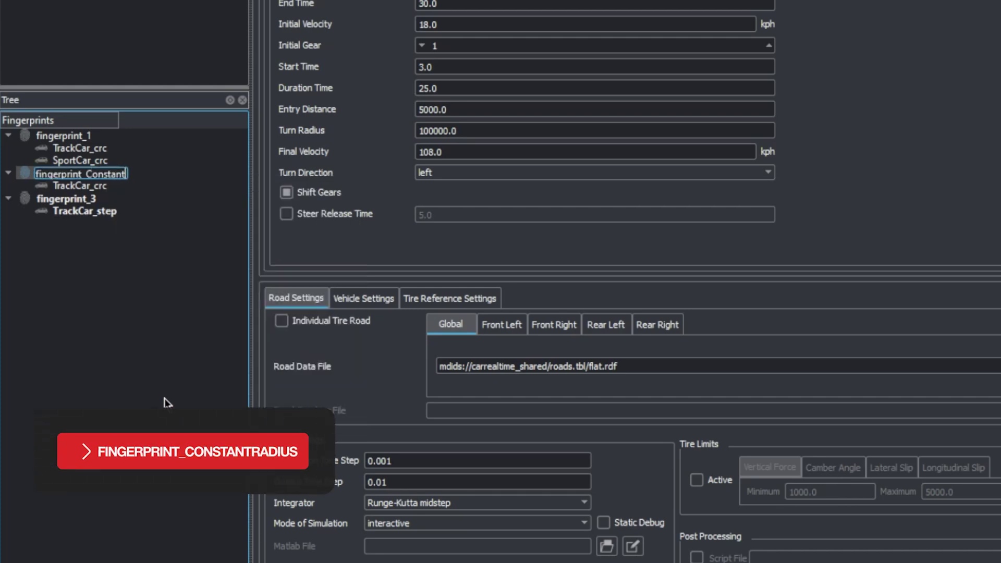
type("Radius")
key("Return")
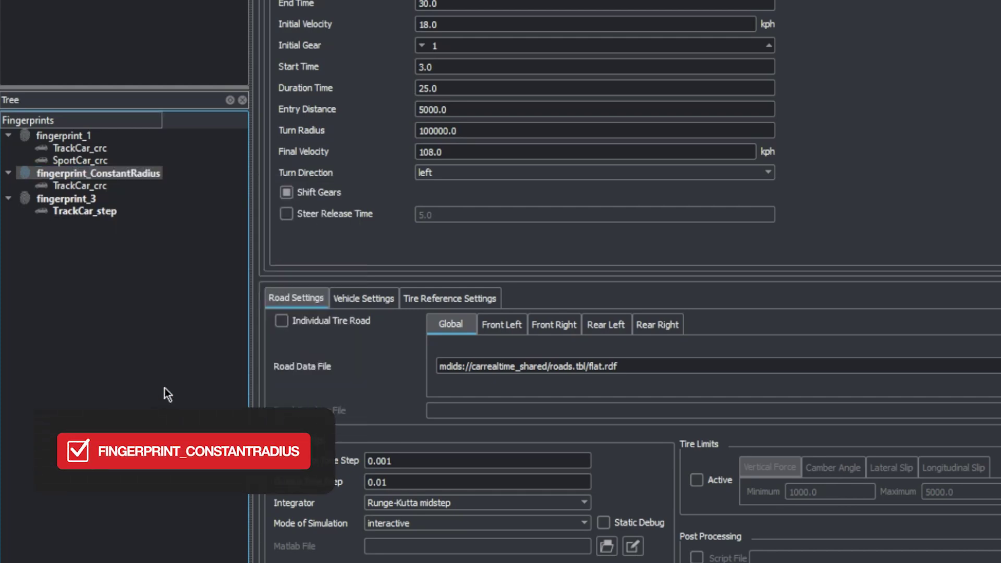
Step: Rename fingerprint_3 to fingerprint_StepSteer and open TrackCar_crc's cornering settings
left_click(93, 199)
right_click(93, 198)
left_click(157, 436)
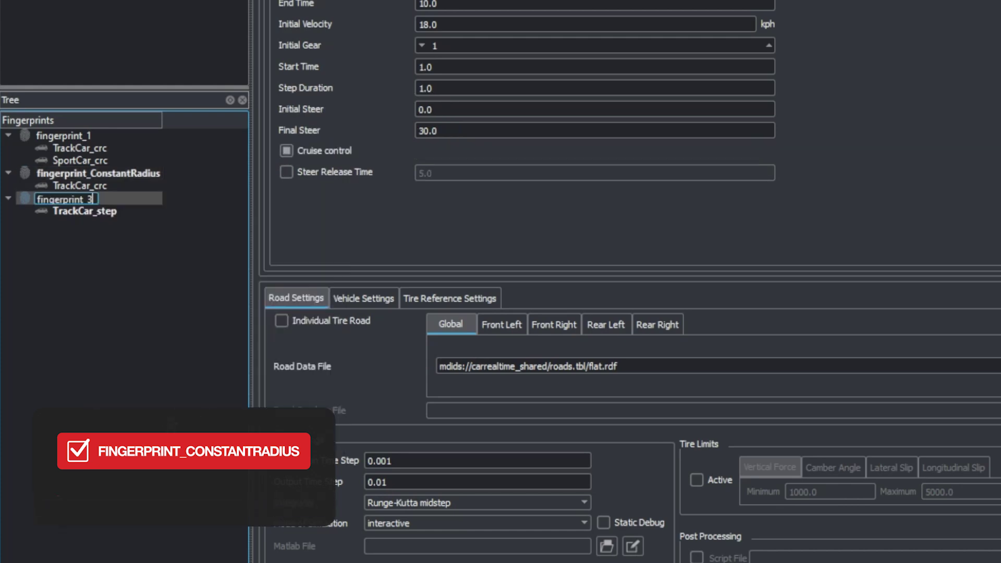
key("BackSpace")
type("StepSteer")
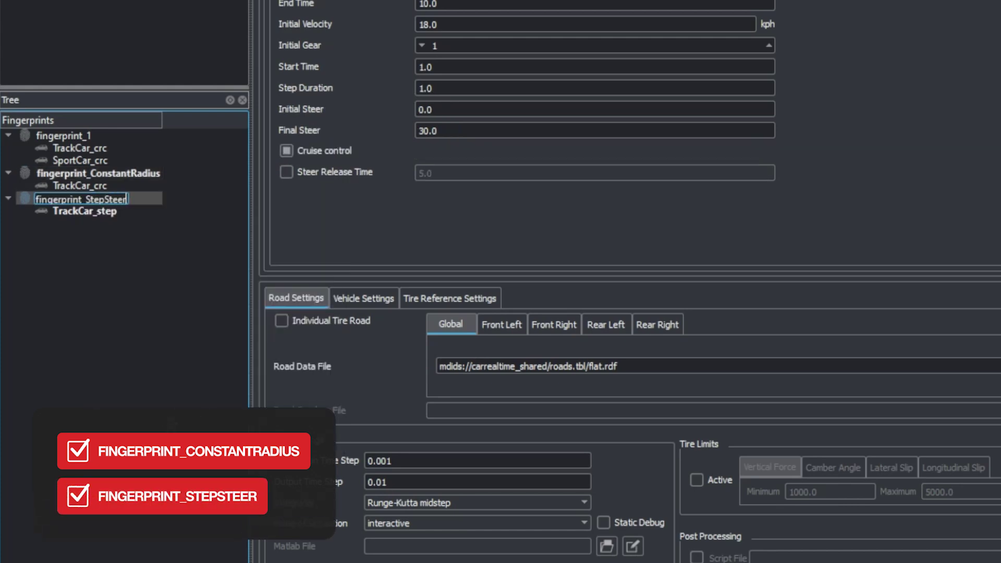
key("Return")
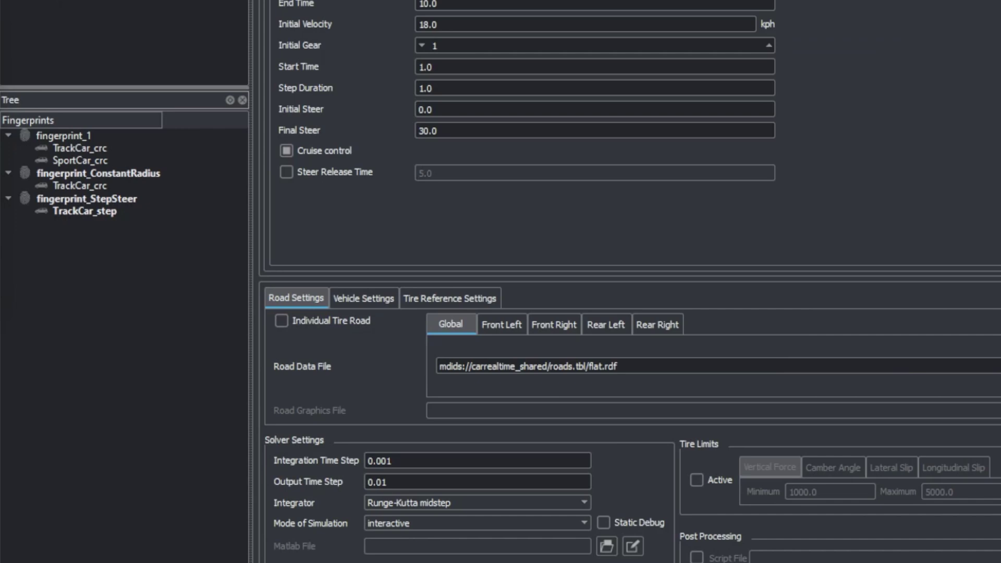
left_click(154, 345)
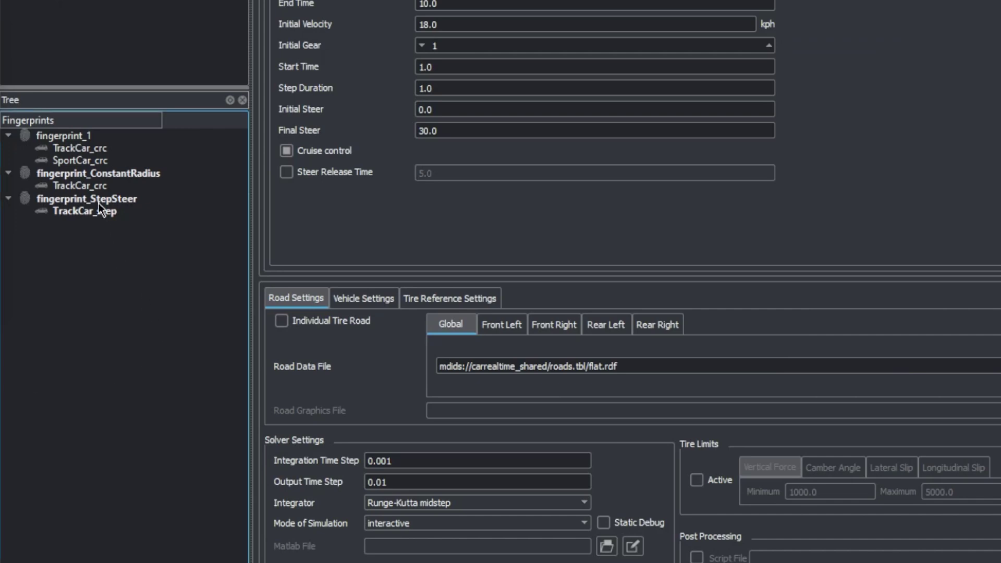
left_click(95, 186)
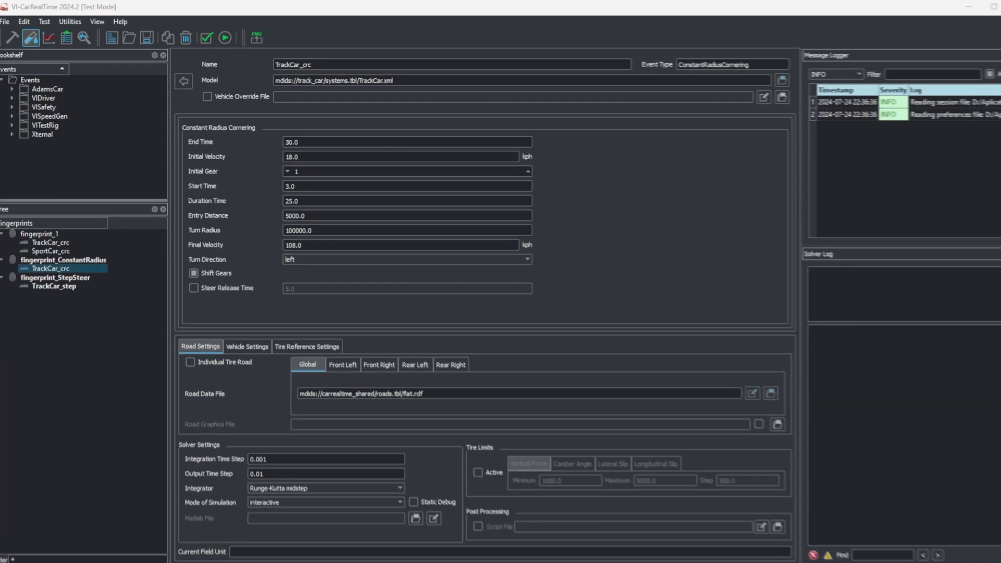
Step: Set End Time 27, Initial Velocity 20, Initial Gear 2, Start Time 2 and Duration 30
double_click(292, 138)
type("27")
double_click(335, 153)
type("20")
key("Tab")
type("2")
key("Tab")
type("2")
Step: Set Entry Distance 100, Turn Radius 75000, Final Velocity 115, and disable Shift Gears
key("Tab")
type("30")
key("Tab")
type("100")
key("Tab")
type("75000")
key("Tab")
type("115")
left_click(261, 371)
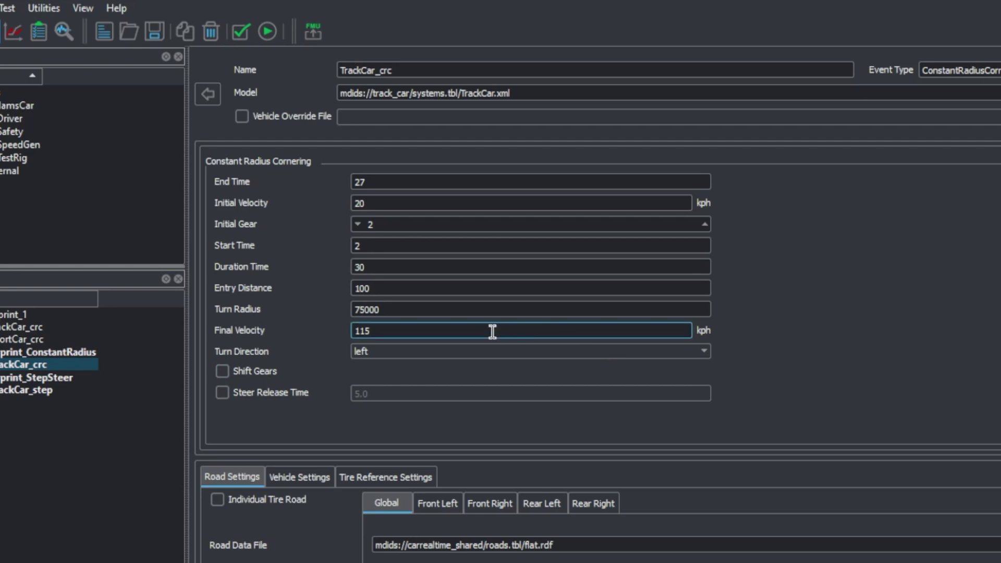
Step: Verify the Initial Velocity, Final Velocity, Initial Gear, Start Time and Turn Radius values
left_click(416, 200)
key("Home")
left_click(361, 330)
key("Tab")
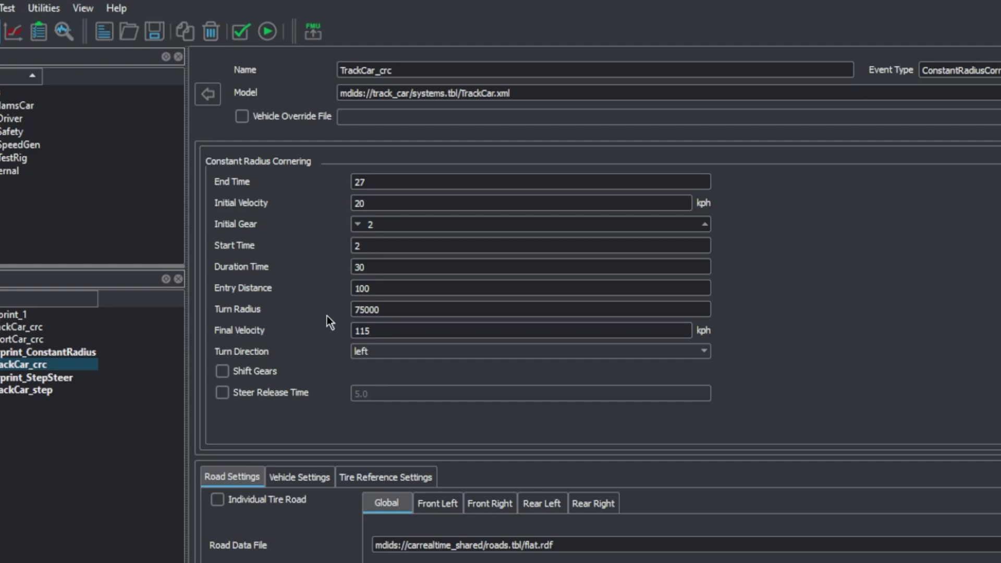
left_click(379, 334)
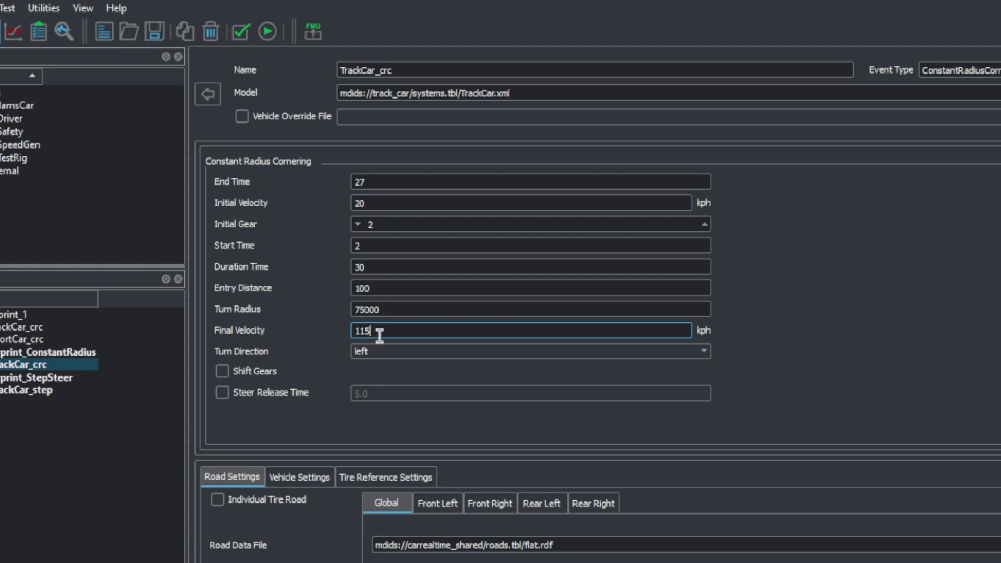
left_click(386, 224)
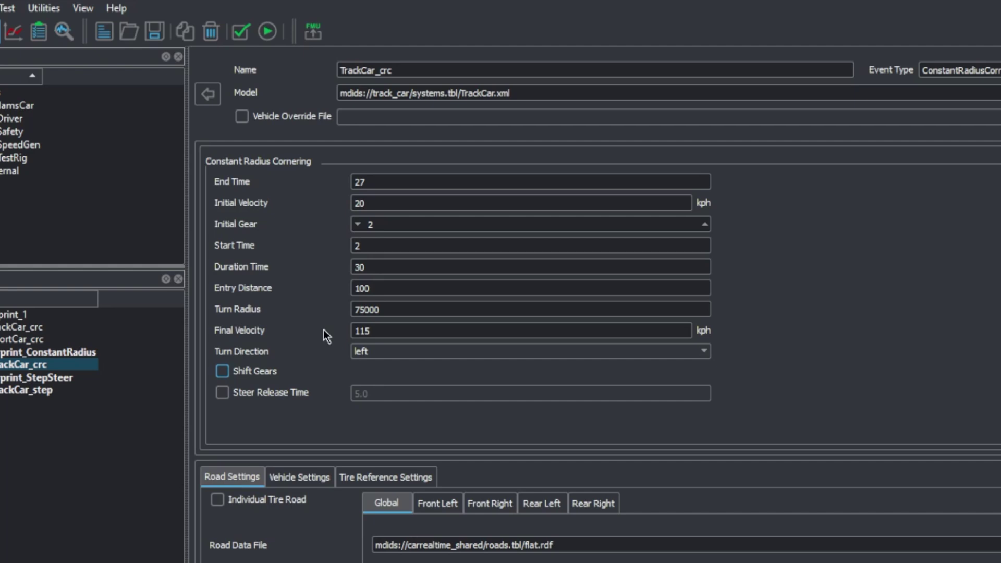
left_click(359, 246)
left_click(386, 310)
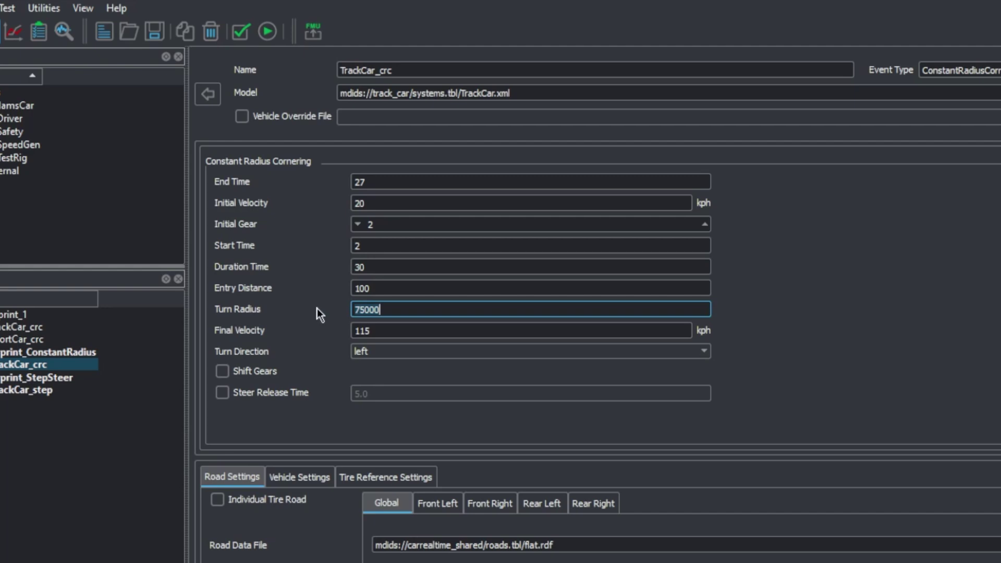
key("Return")
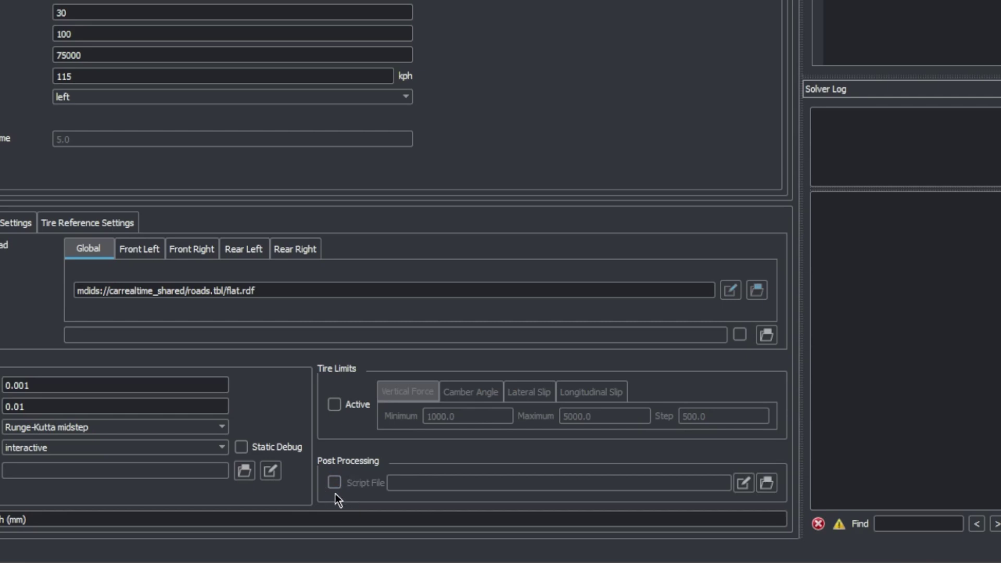
Step: Enable the post-processing Script File and create a Scripts folder in VI-CarRealTime Projects
left_click(335, 482)
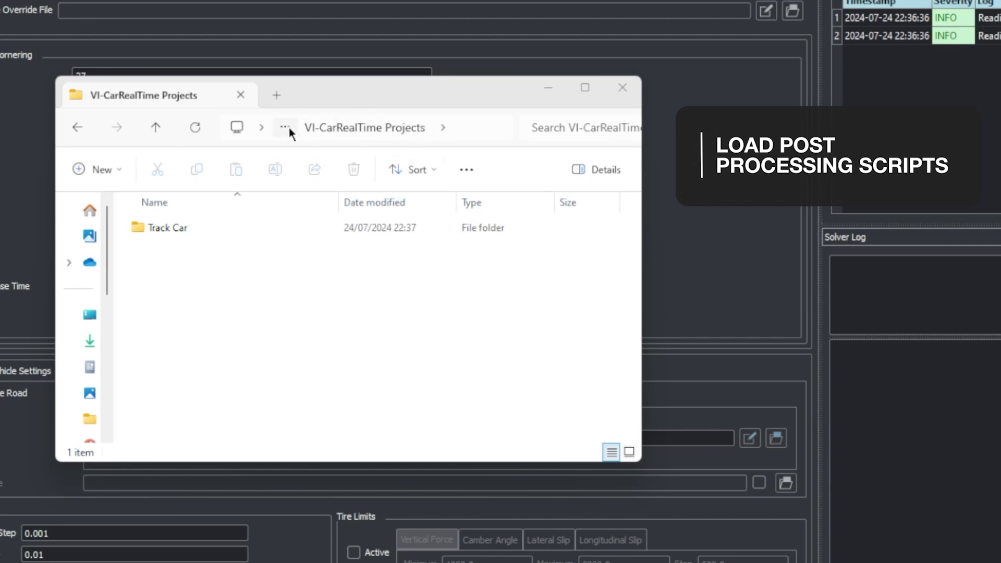
right_click(237, 296)
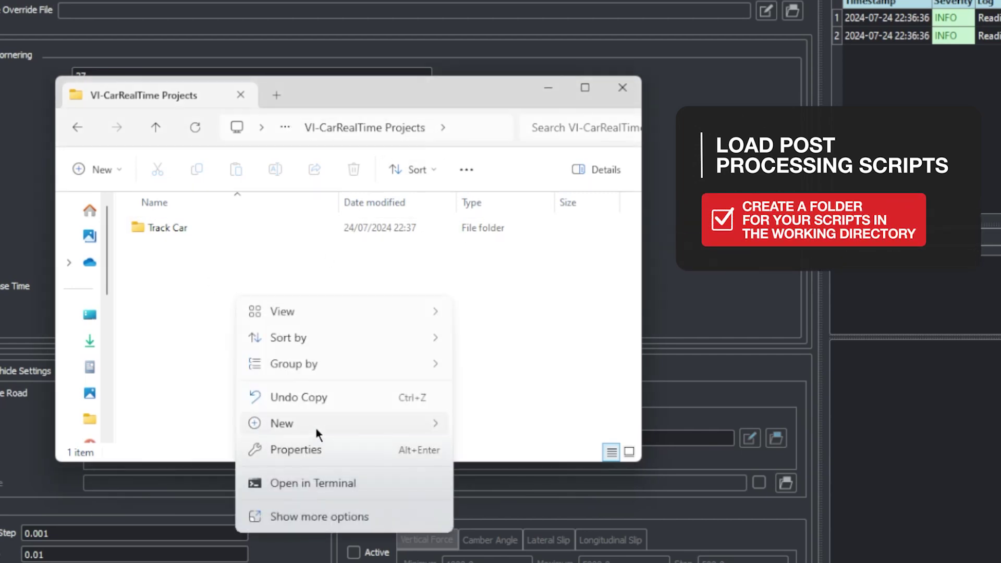
mouse_move(316, 428)
left_click(483, 428)
type("Scripts")
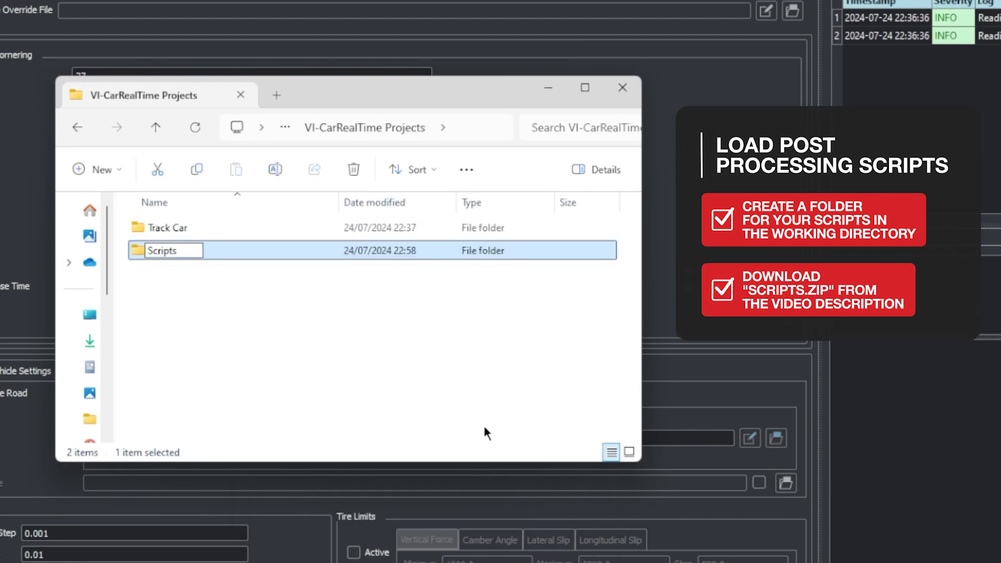
left_click(484, 428)
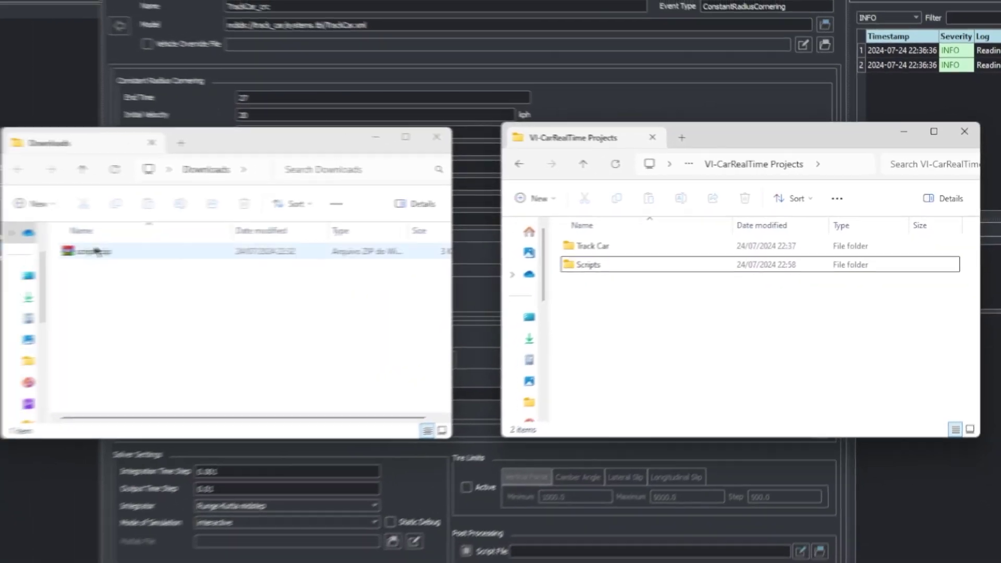
Step: Move scripts.zip from Downloads into the Scripts folder
left_click_drag(99, 255, 607, 264)
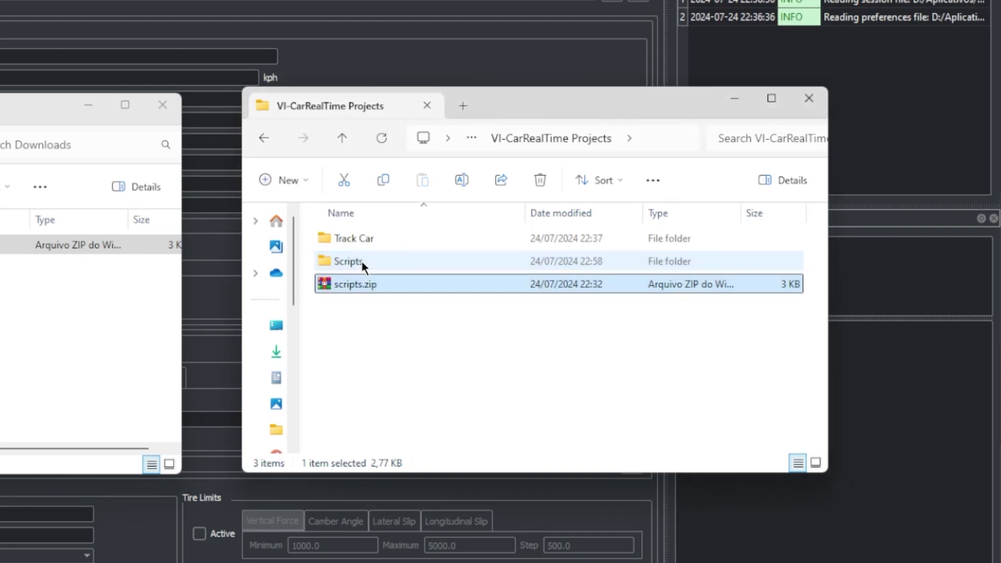
left_click_drag(362, 262, 362, 262)
double_click(362, 262)
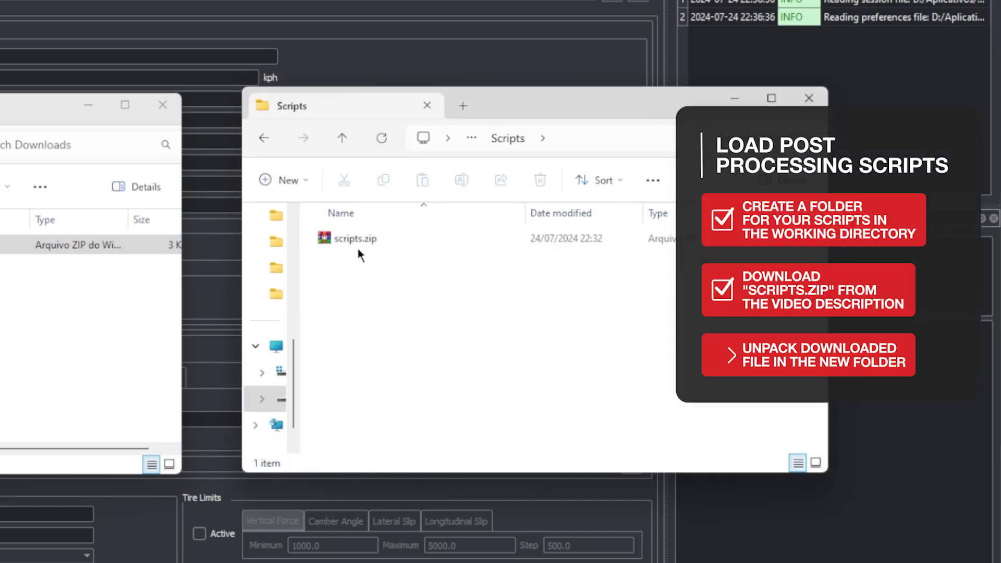
left_click(358, 246)
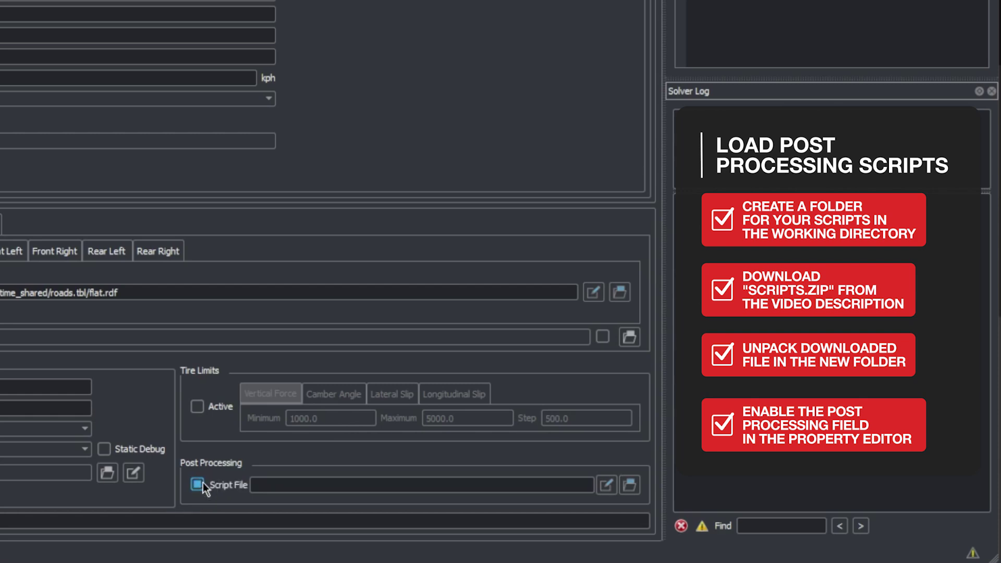
Step: Browse to VI-CarRealTime Projects > Scripts and choose crc_channels2.py as the script file
left_click(629, 485)
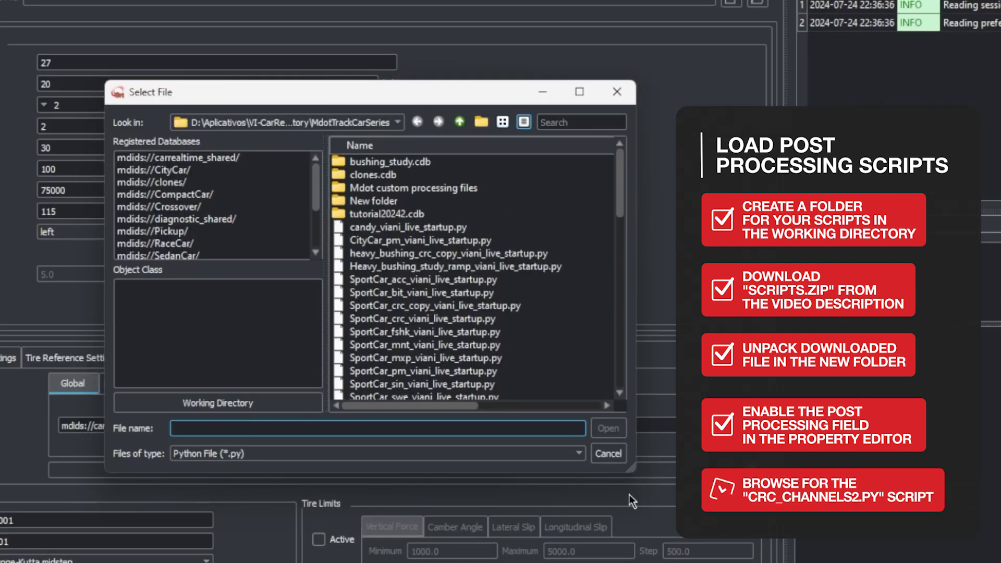
left_click(460, 122)
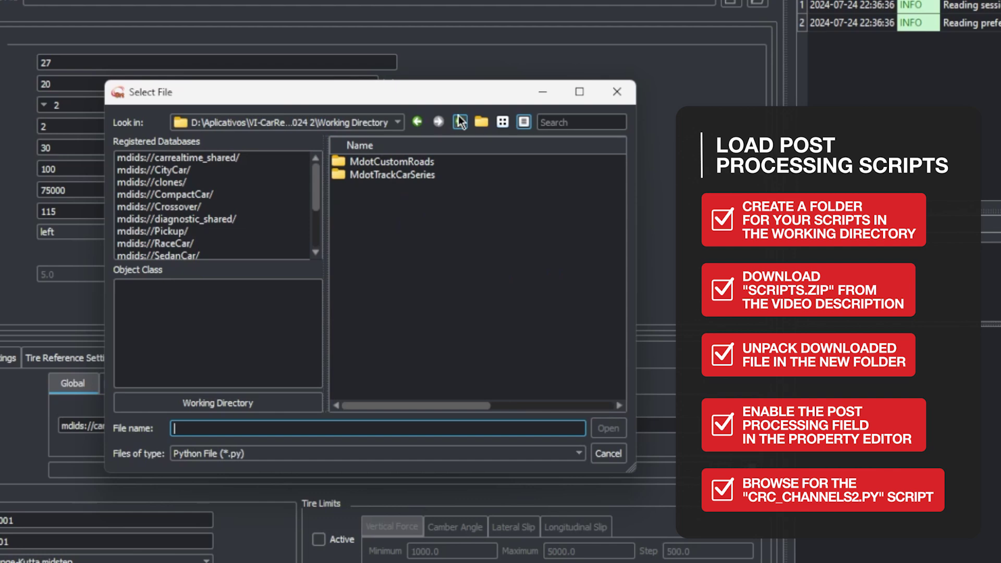
left_click(459, 122)
double_click(429, 187)
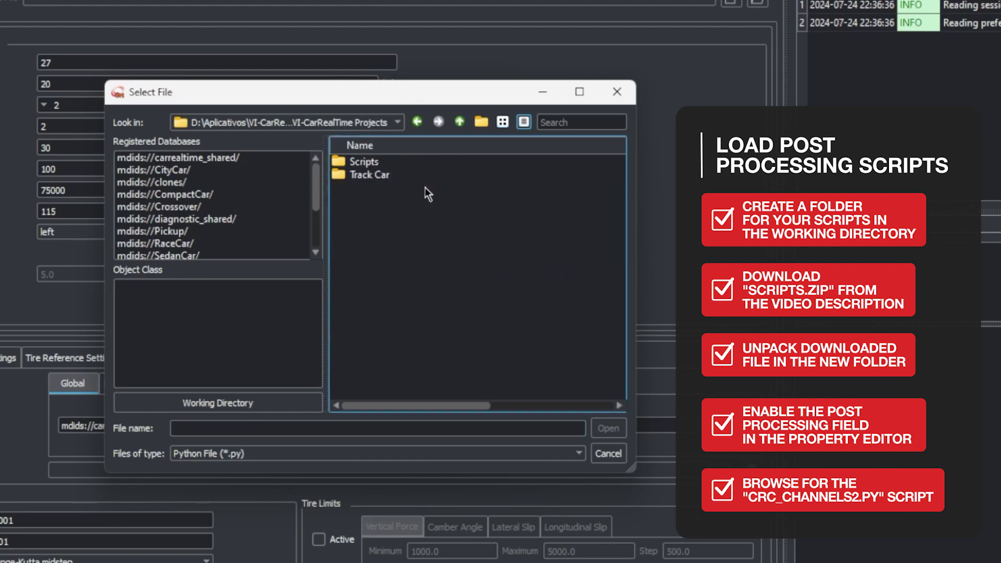
double_click(375, 162)
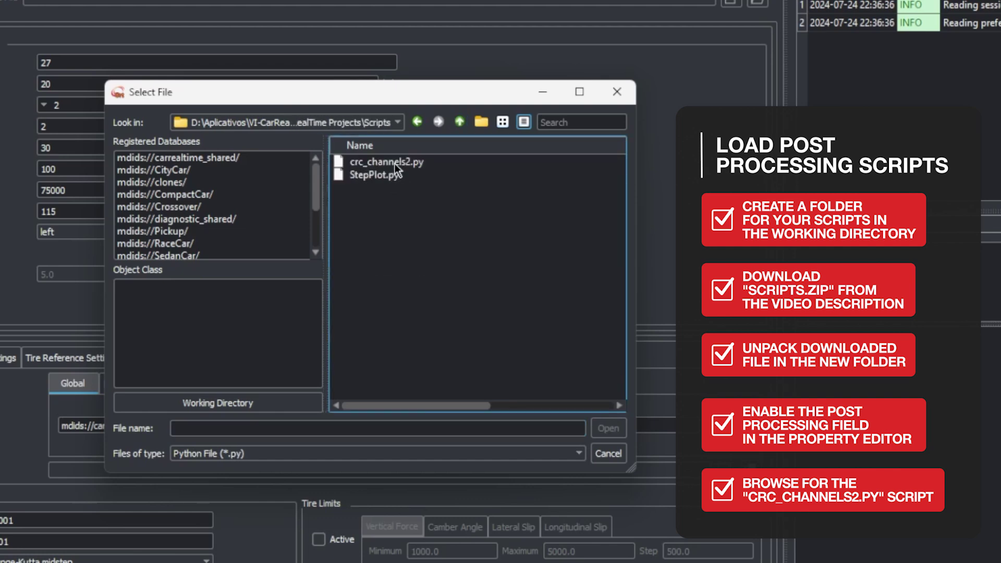
left_click(394, 163)
left_click(613, 433)
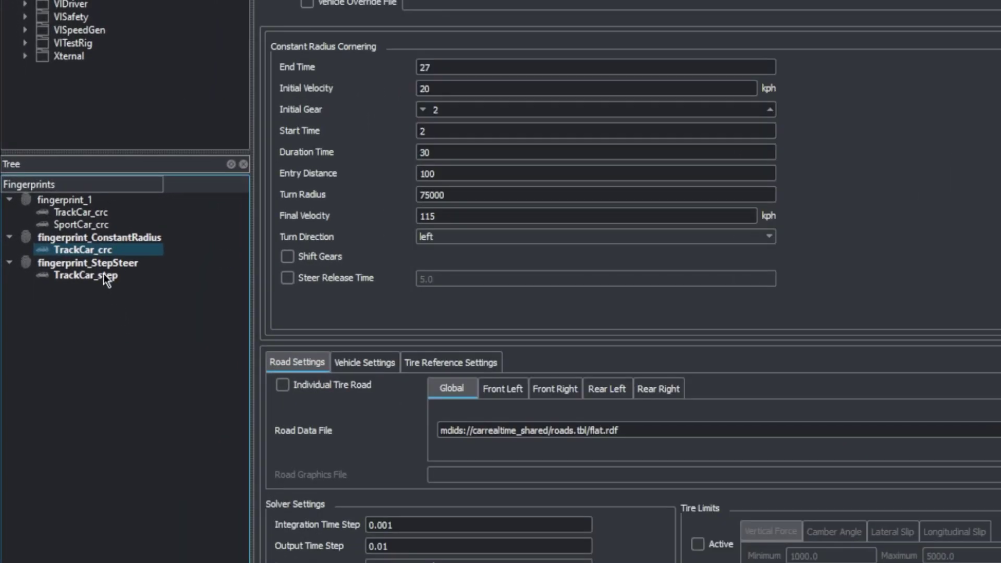
Step: Select TrackCar_step under fingerprint_StepSteer to show its Step Steer settings
left_click(103, 274)
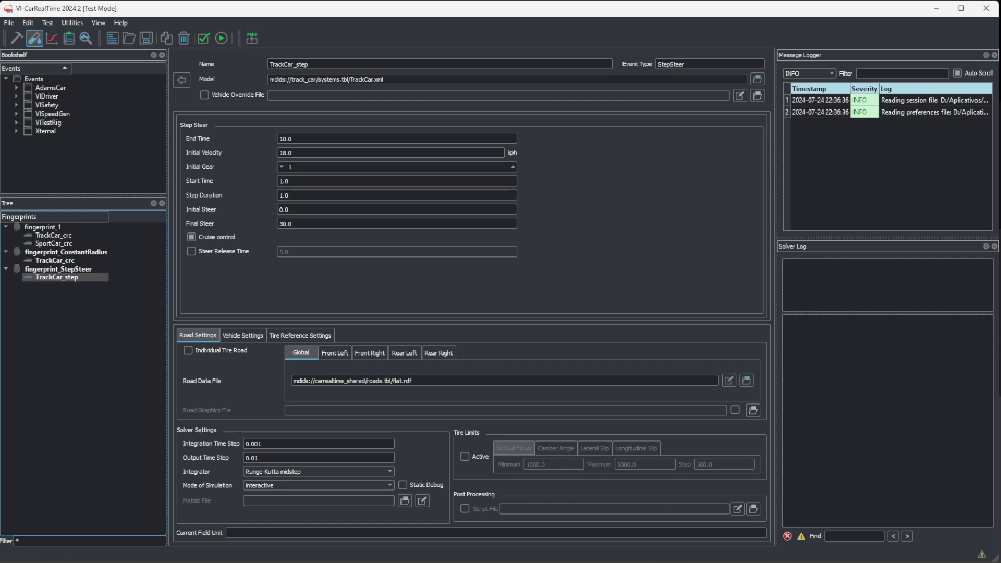
Step: Enter End Time 3, 50 kph, gear 3, Start Time 1, Step Duration 0.1, Final Steer 57.5
type("3")
key("Tab")
type("50")
key("Tab")
key("3")
key("Tab")
type("1")
key("Tab")
type("0.1")
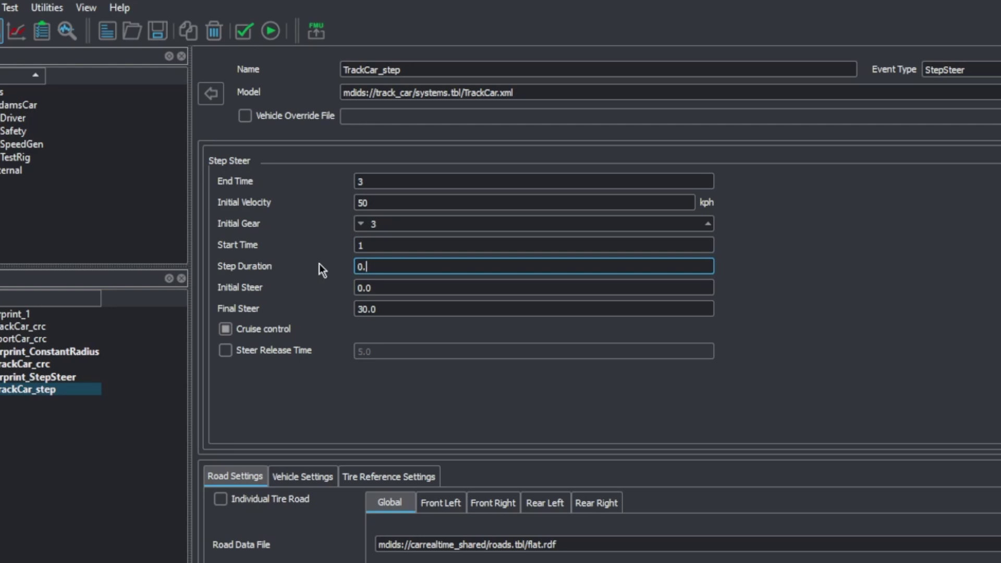
key("Tab")
key("Tab")
type("57.5")
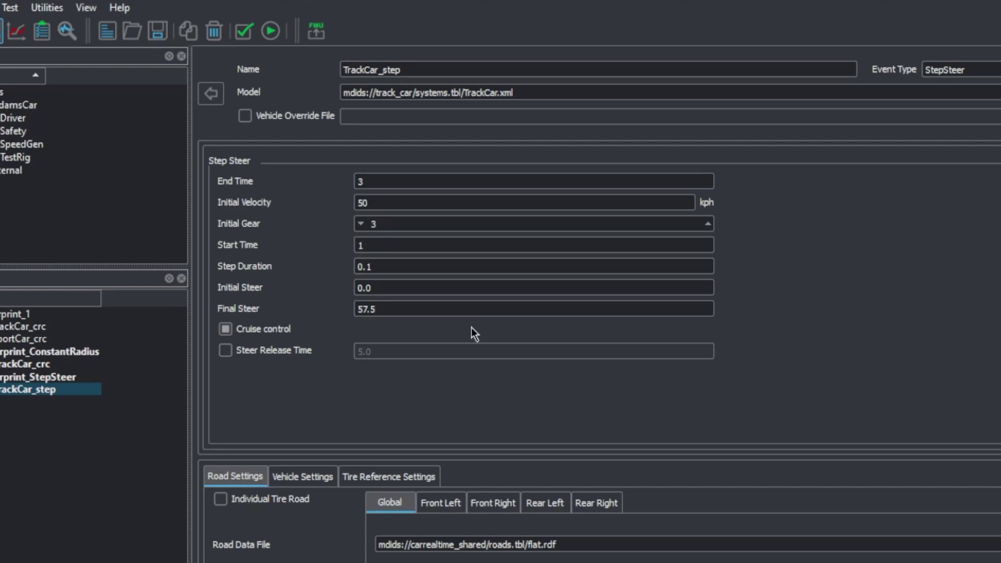
Step: Verify the step values, keep Cruise control checked, and set Output Time Step to 0.001
left_click(383, 246)
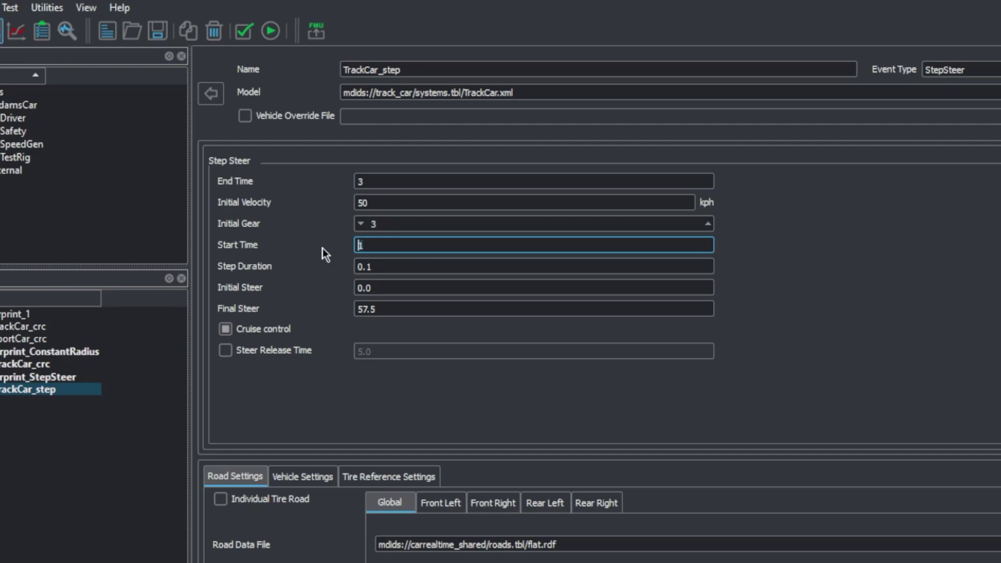
key("Tab")
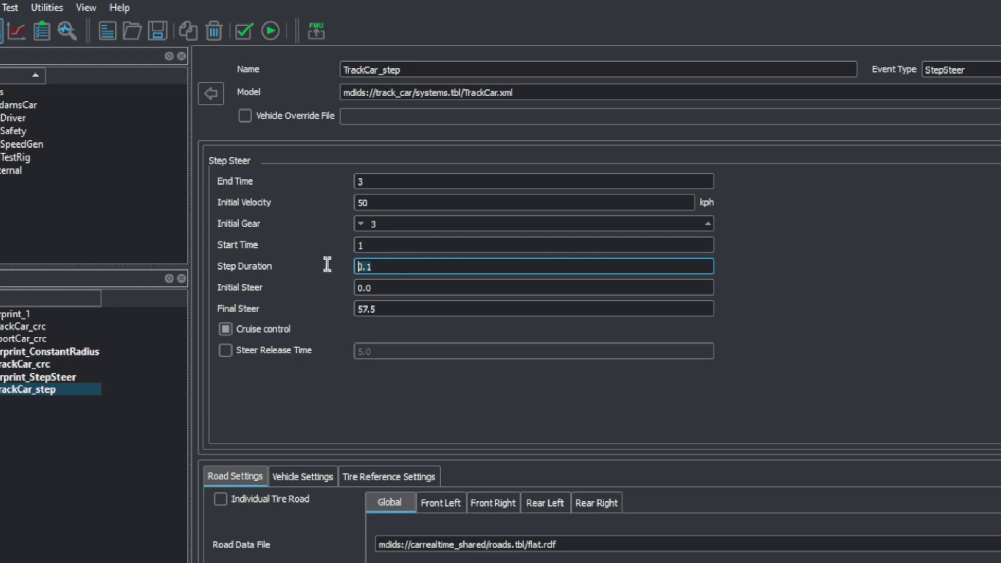
left_click(400, 306)
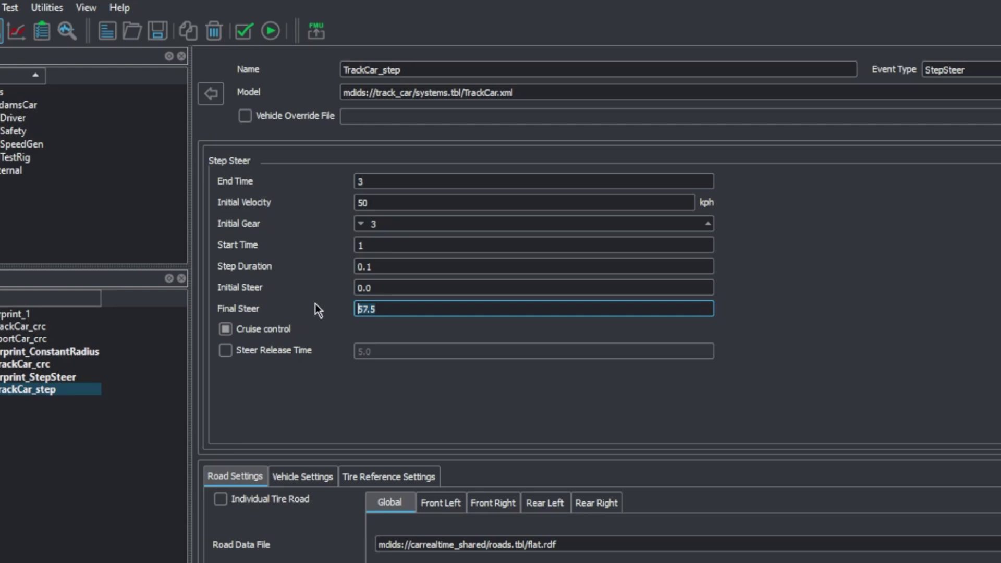
left_click(267, 336)
left_click(267, 336)
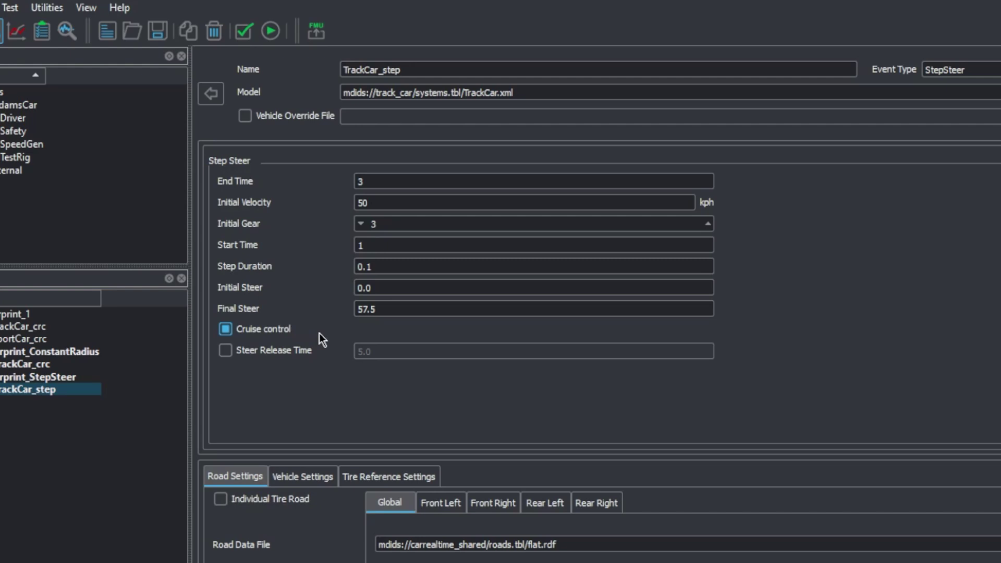
left_click(384, 267)
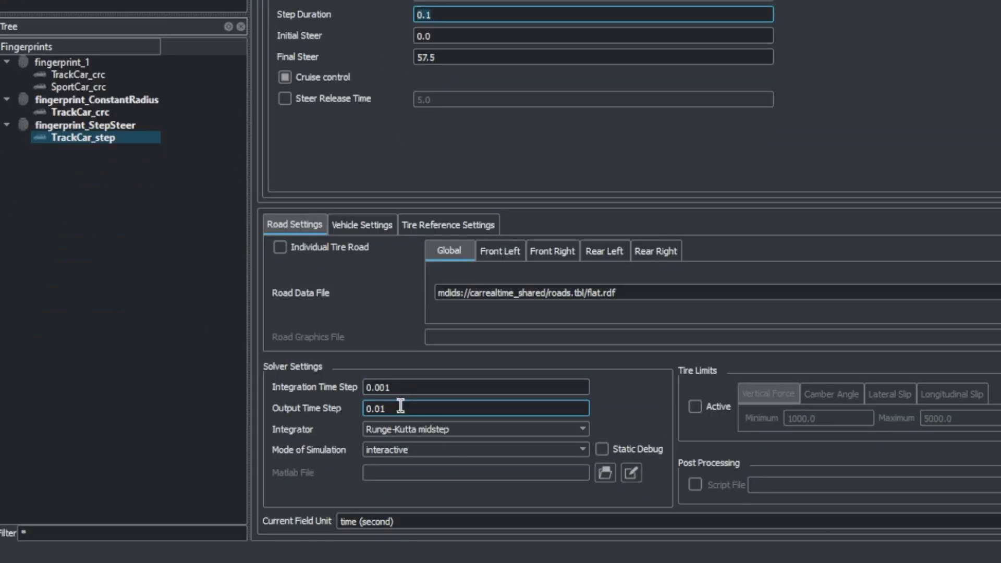
left_click(376, 408)
type("0")
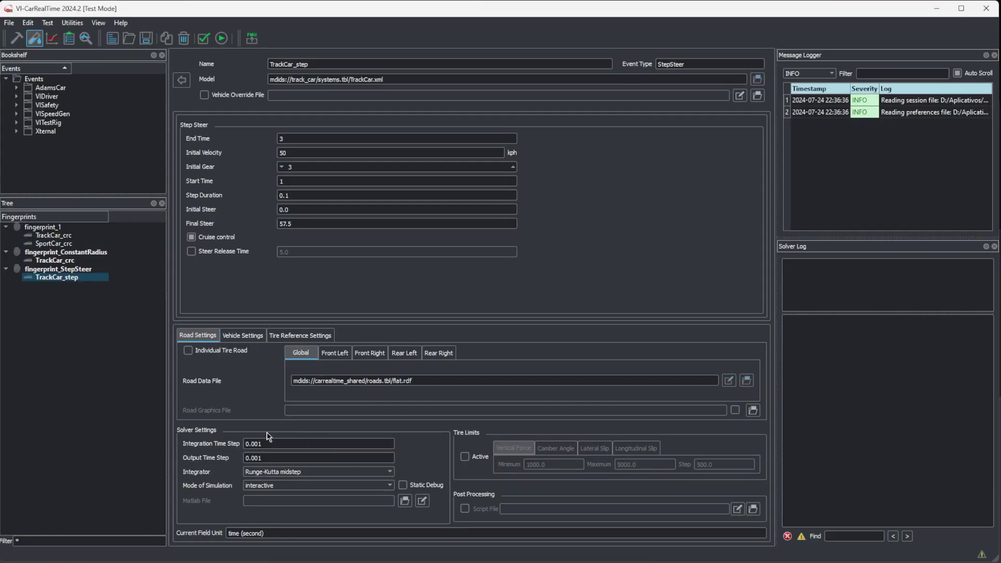
left_click(78, 403)
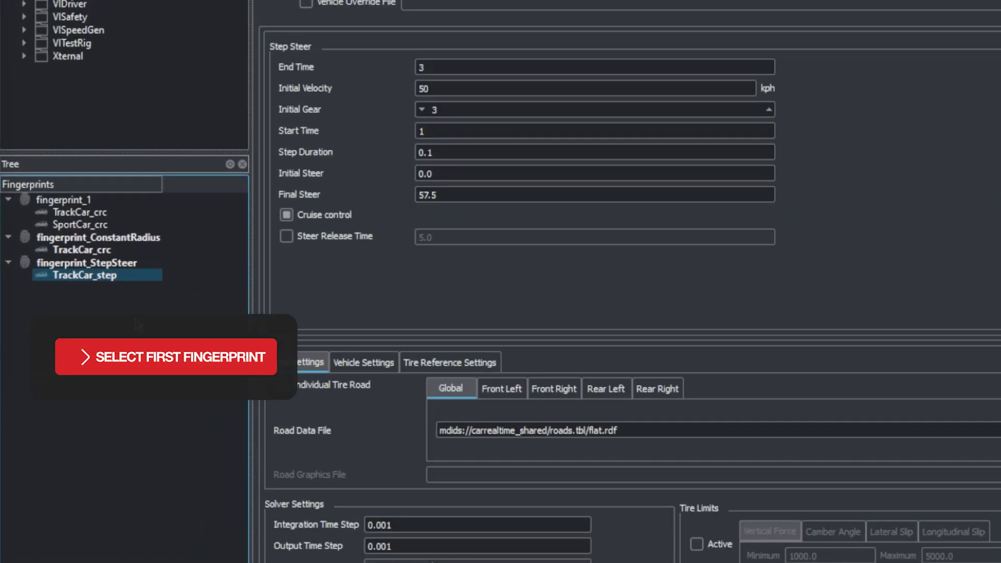
Step: Select both fingerprint_ConstantRadius and fingerprint_StepSteer and save them
left_click(111, 239)
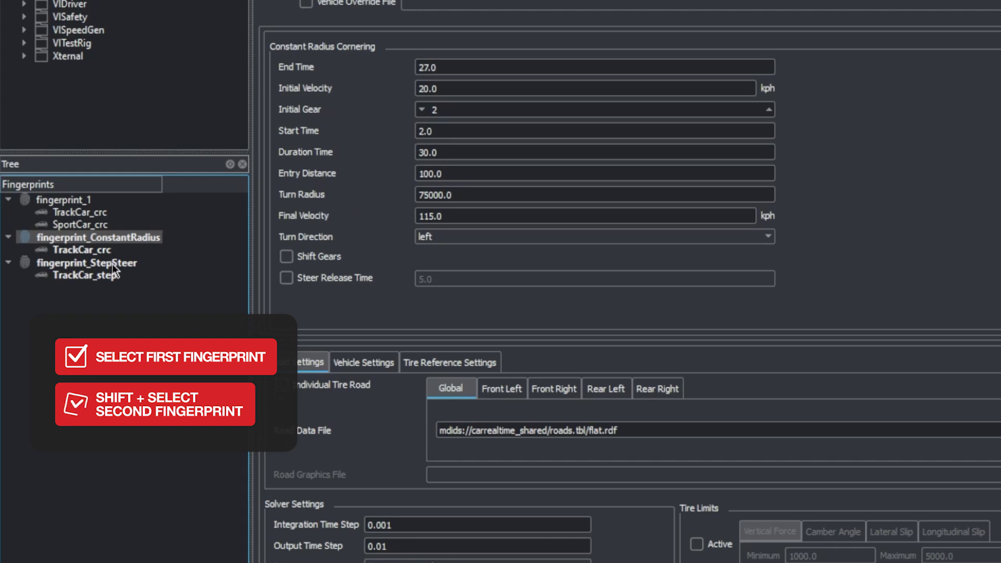
left_click(112, 264, "shift")
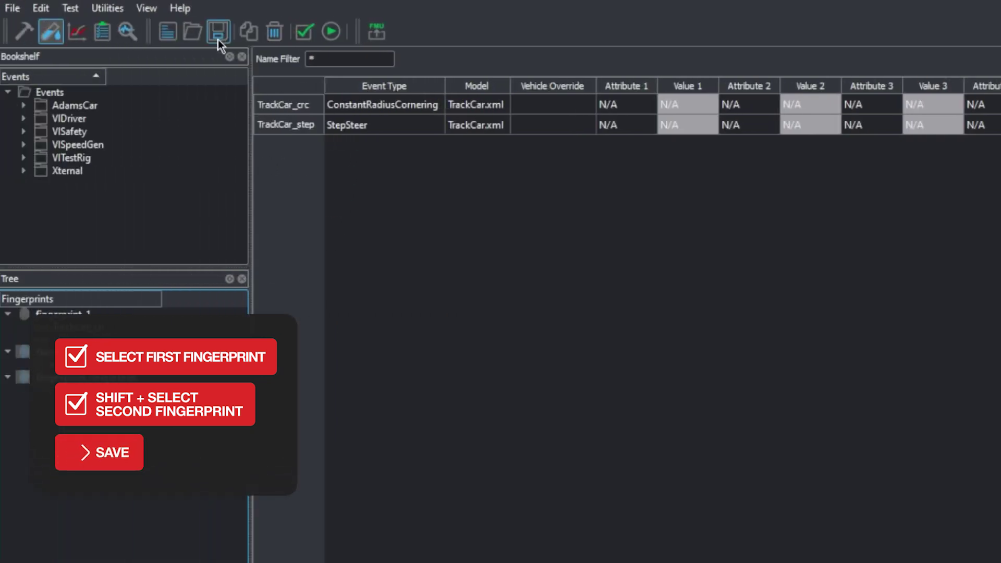
left_click(218, 33)
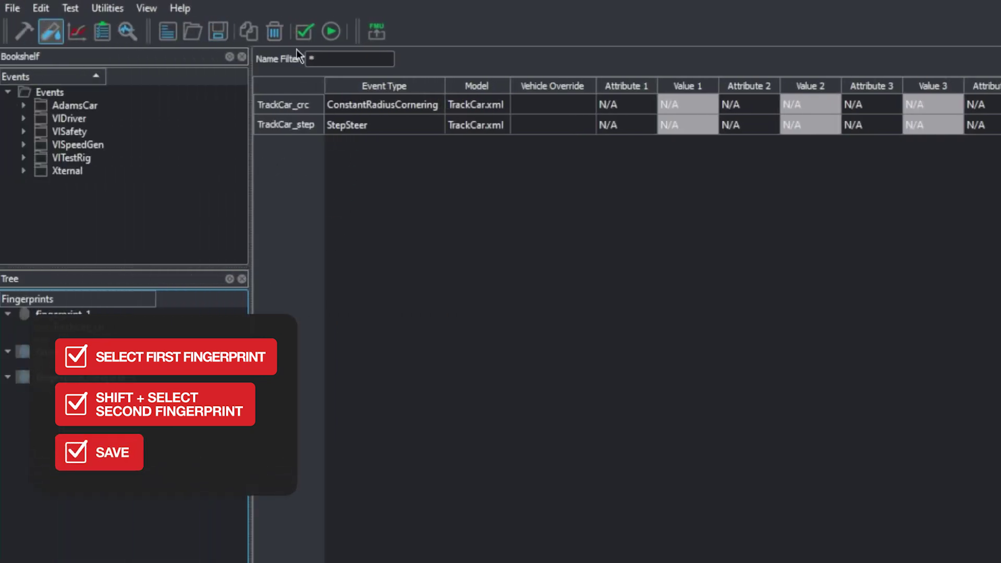
Step: Run the simulations for both selected fingerprints
left_click(331, 32)
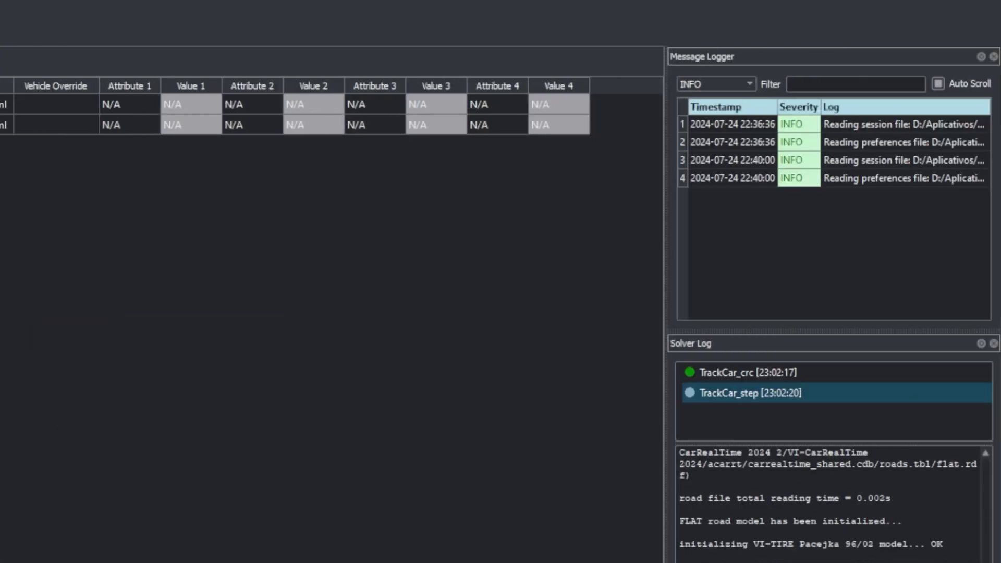
left_click(730, 382)
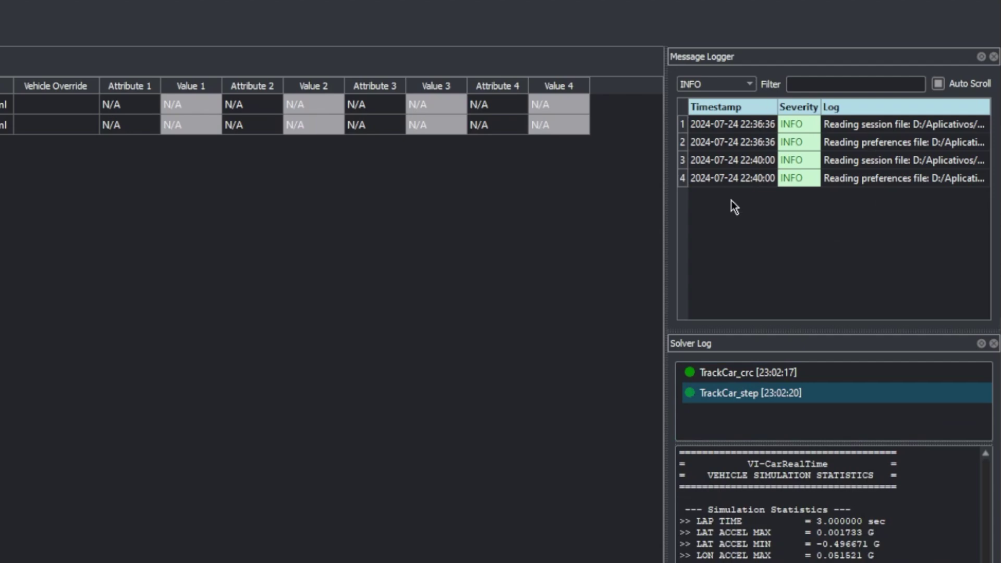
left_click(763, 413)
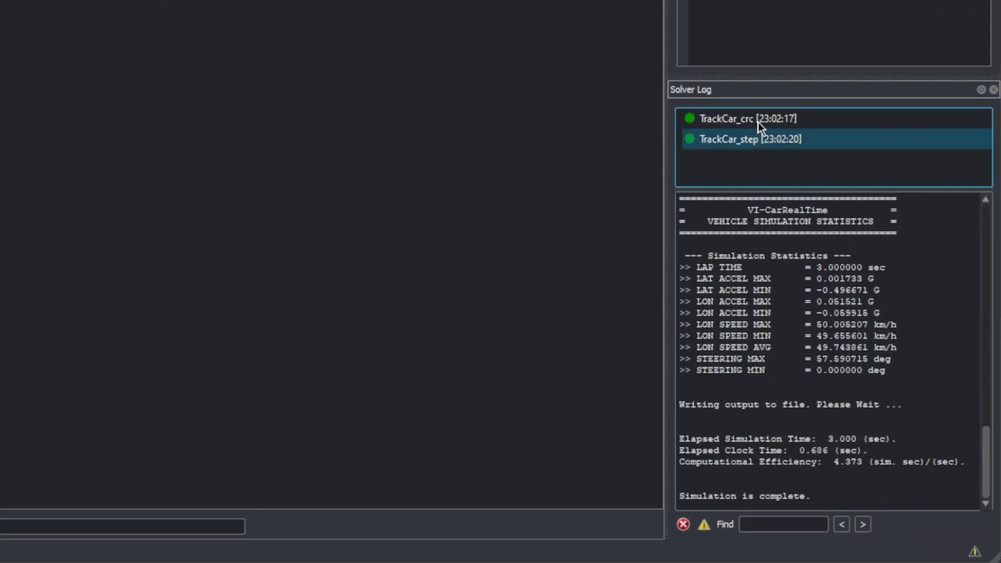
Step: Review TrackCar_crc and TrackCar_step statistics in the Solver Log up to 'Simulation is complete'
left_click(759, 122)
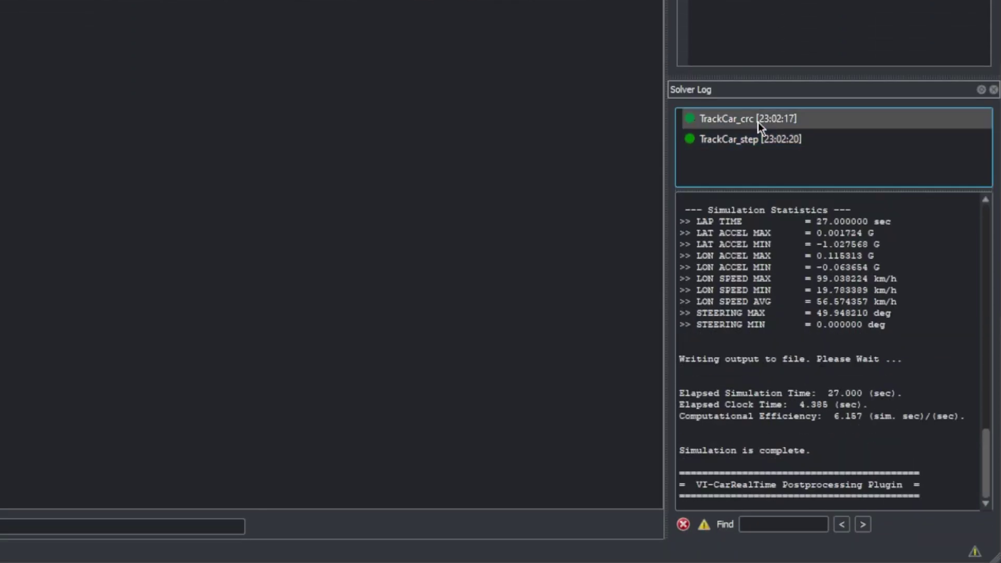
left_click(758, 139)
left_click(758, 121)
left_click(759, 139)
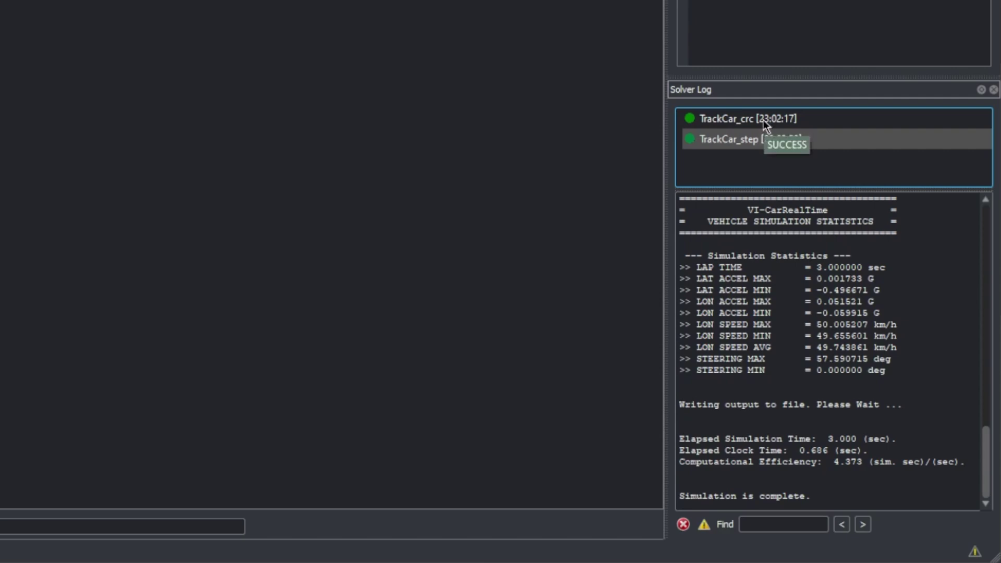
scroll(764, 365, "up", 9)
scroll(764, 365, "up", 7)
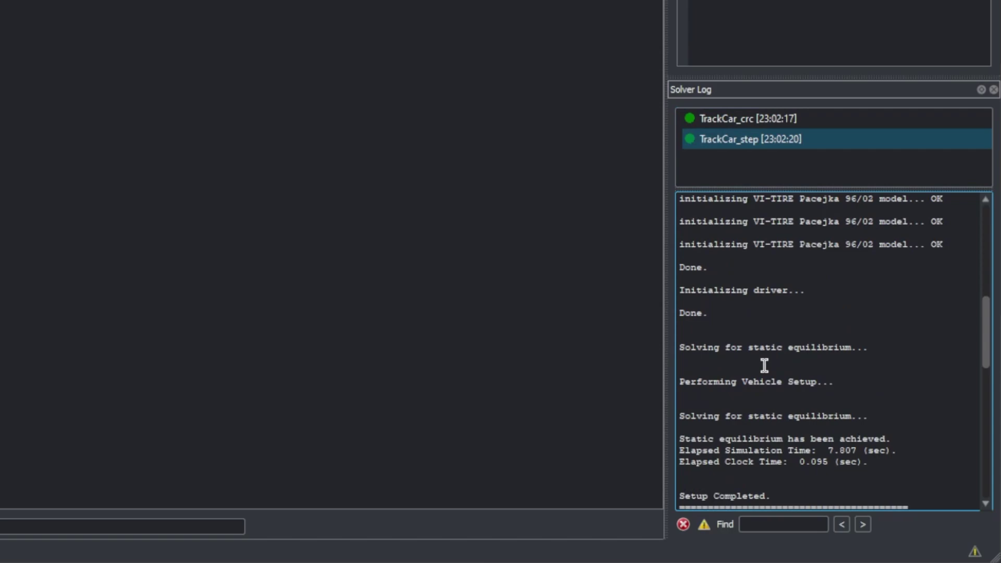
scroll(765, 365, "up", 5)
scroll(764, 365, "down", 8)
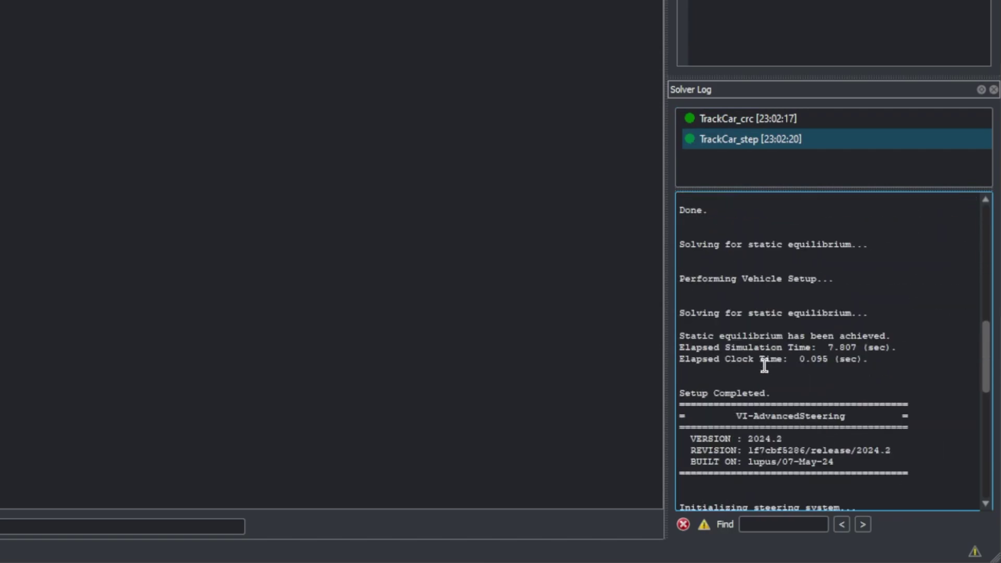
scroll(764, 366, "down", 12)
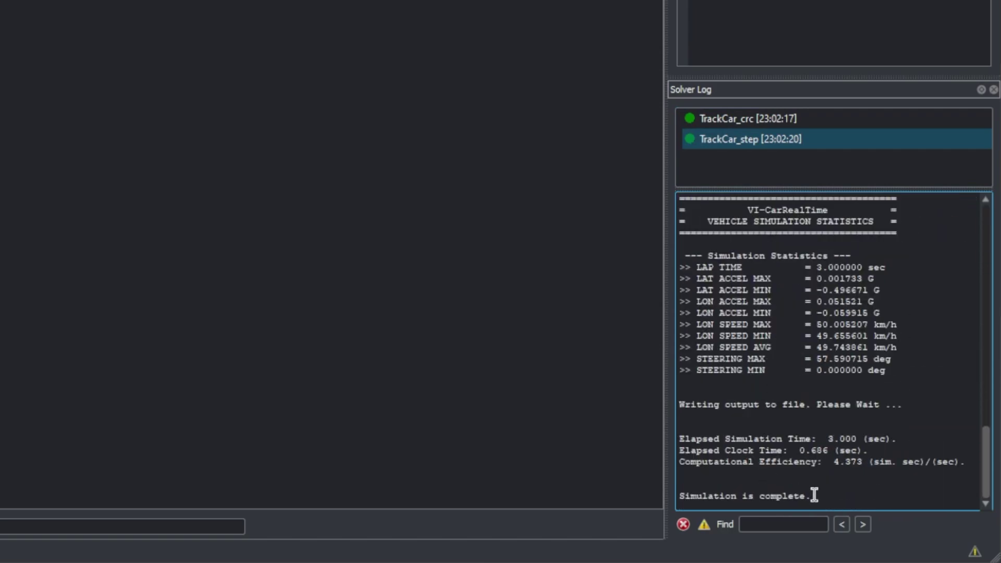
left_click_drag(814, 495, 674, 496)
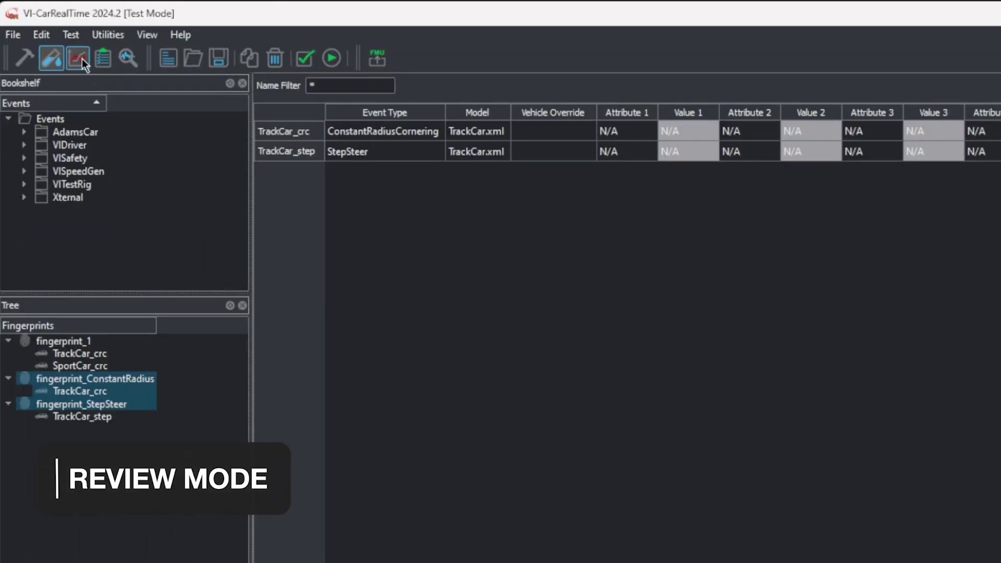
Step: Switch to results review and open TrackCar_crc's post-processing settings
left_click(15, 21)
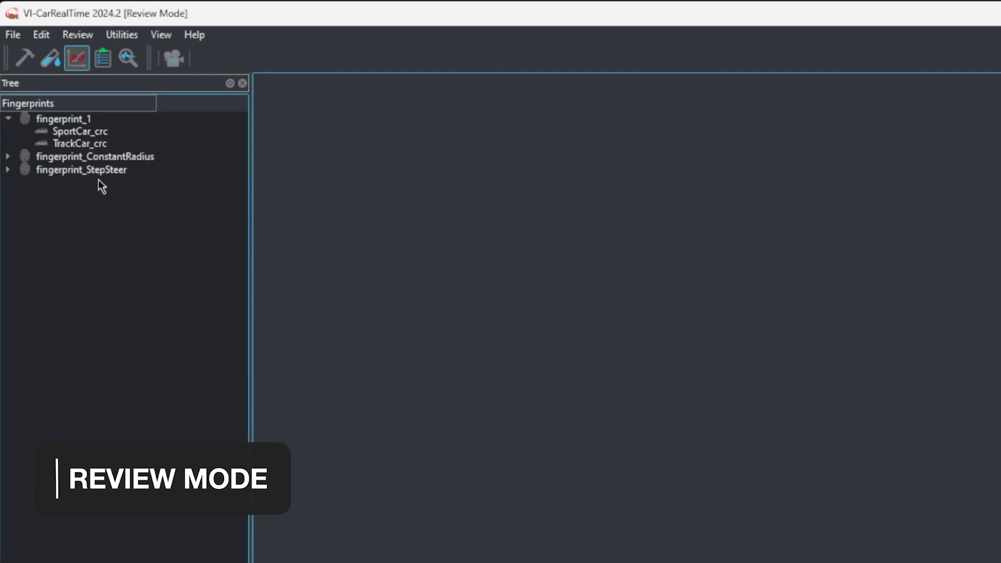
left_click(9, 156)
left_click(9, 181)
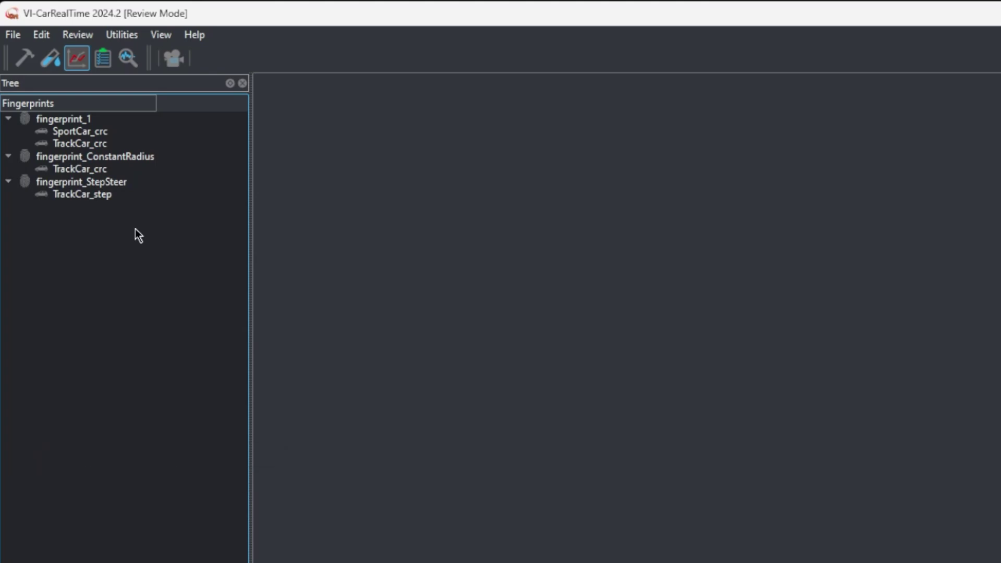
left_click(95, 170)
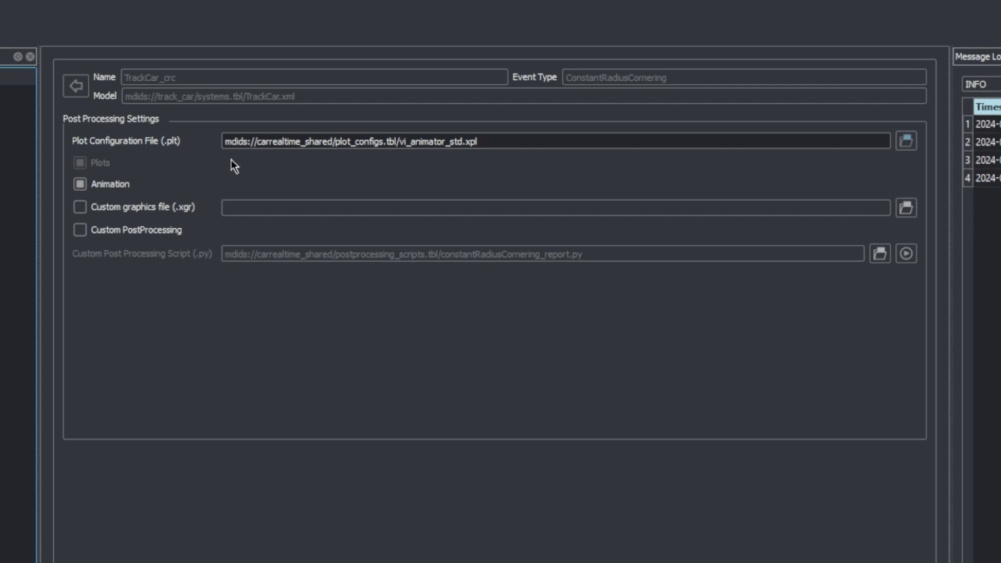
Step: Keep Animation on, run the constantRadiusCornering report script, then turn Custom PostProcessing off
left_click(119, 185)
left_click(119, 186)
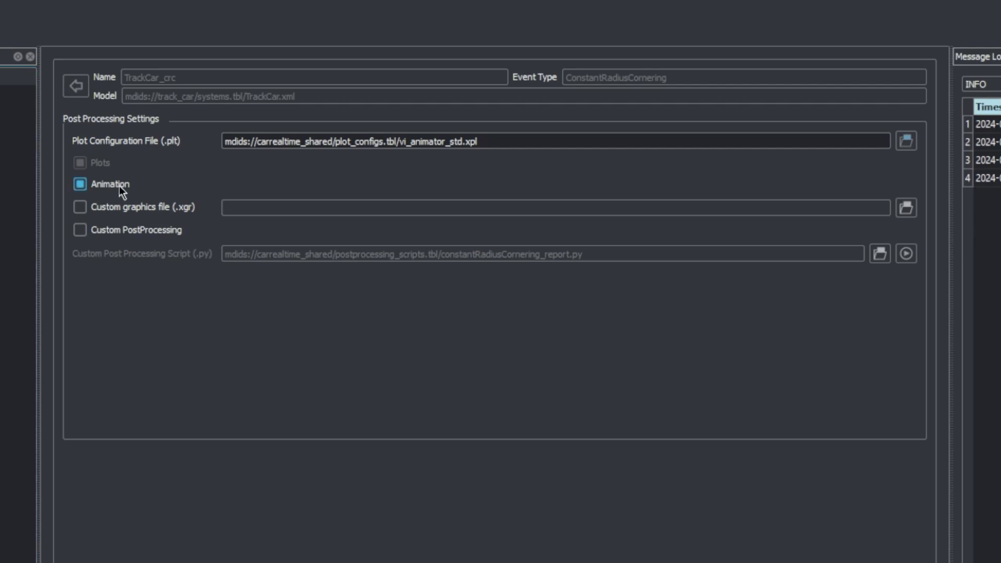
left_click(118, 231)
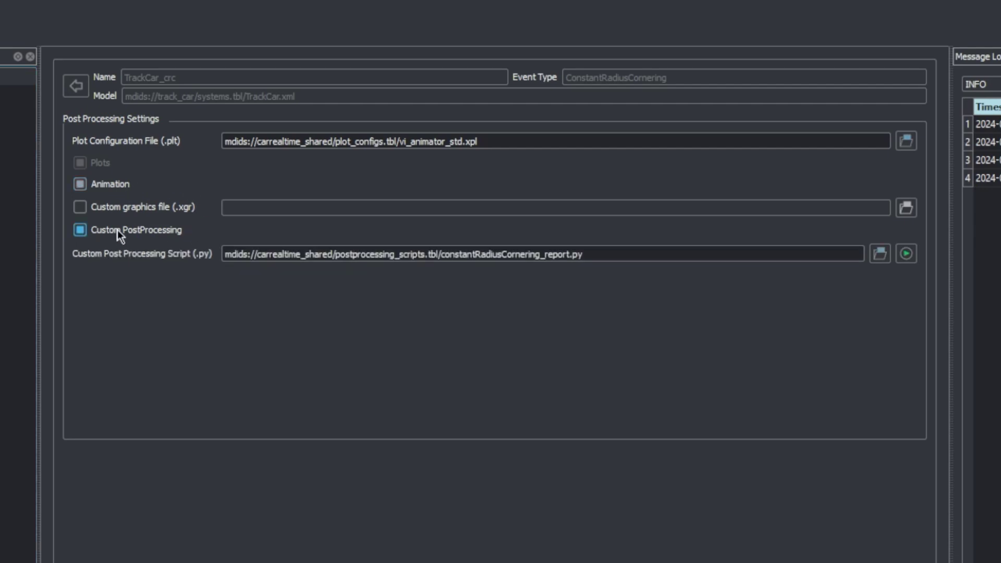
left_click(914, 256)
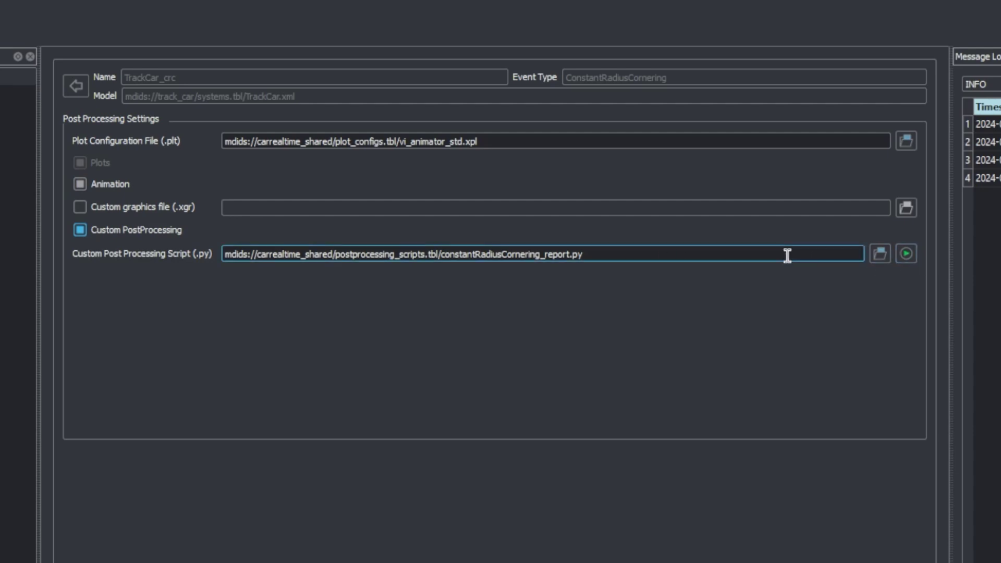
left_click(151, 228)
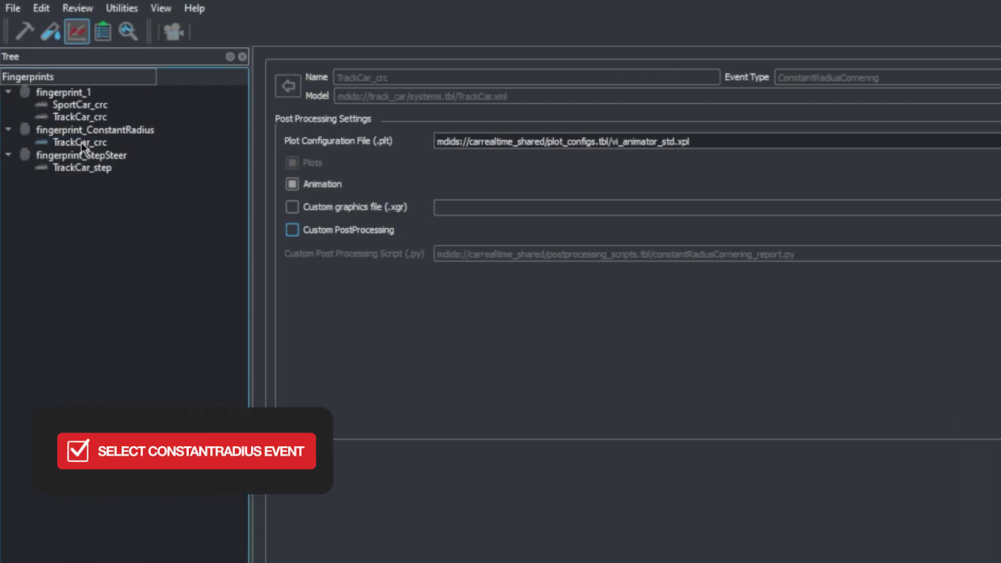
Step: Select the TrackCar_crc event under fingerprint_ConstantRadius for viewing in VI-Animator
left_click(81, 142)
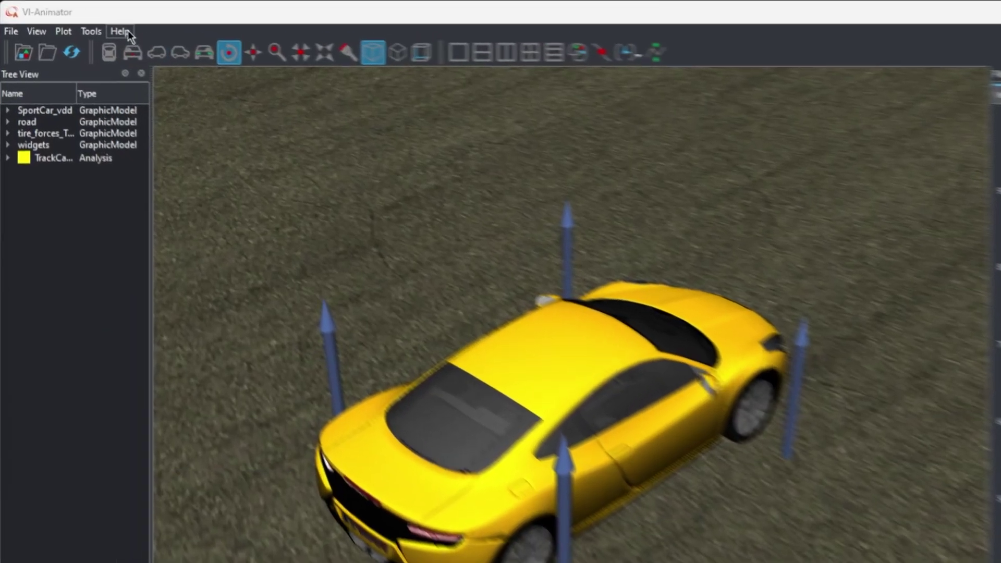
Step: Dismiss the Help menu and select the TrackCar analysis in the Tree View
left_click(85, 22)
mouse_move(147, 52)
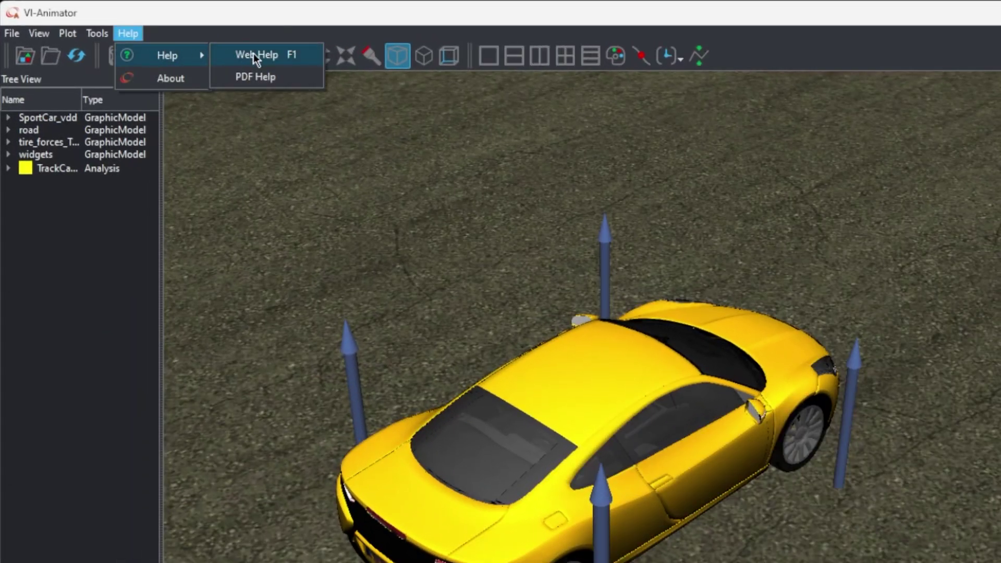
left_click(377, 310)
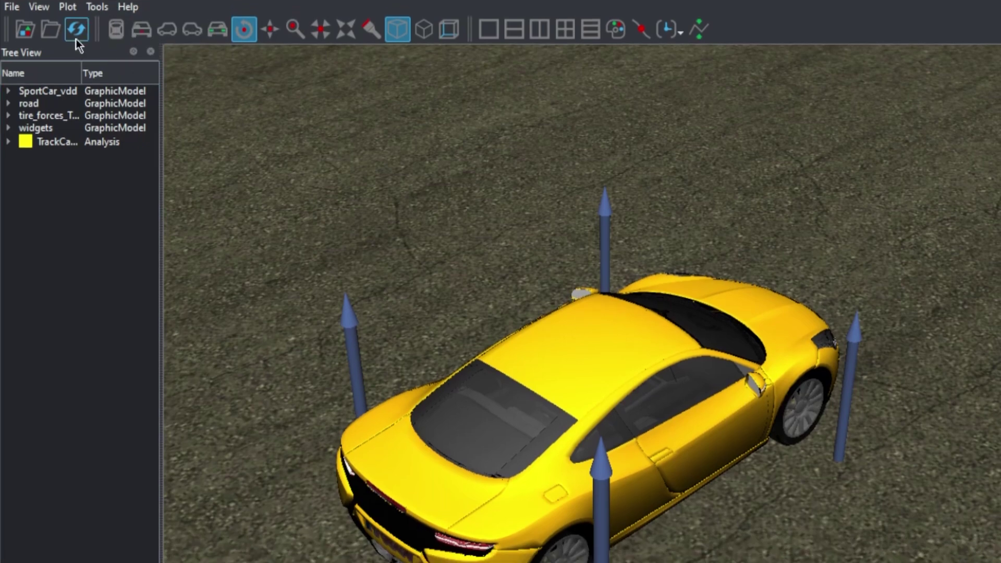
left_click(76, 39)
key("Down")
key("Down")
key("Down")
key("Down")
key("Down")
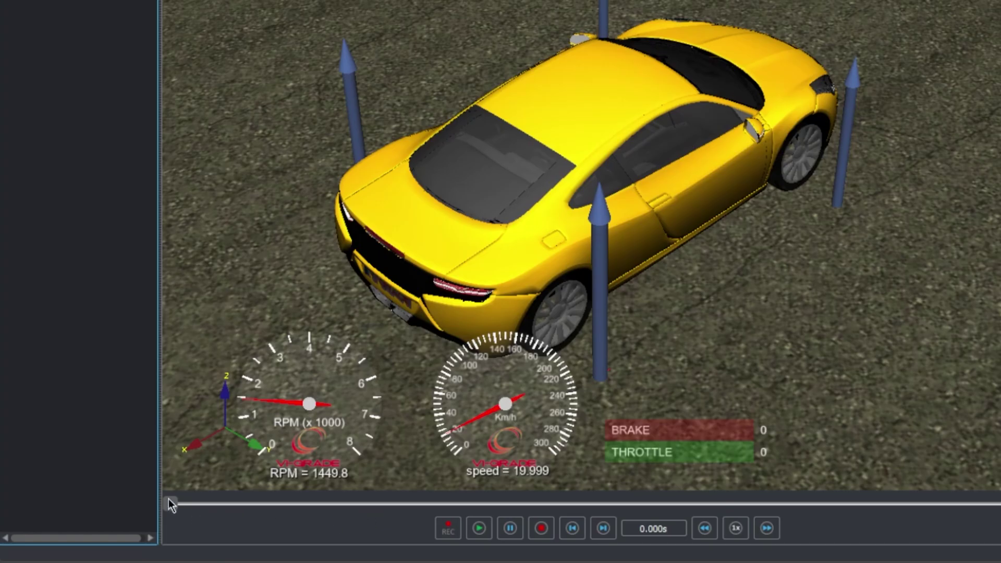
Step: Scrub the TrackCar animation to about 12 s, rewind to 0 s, and reframe the car in 3-D
mouse_move(168, 499)
left_mouse_down()
mouse_move(856, 508)
mouse_move(164, 497)
left_mouse_up()
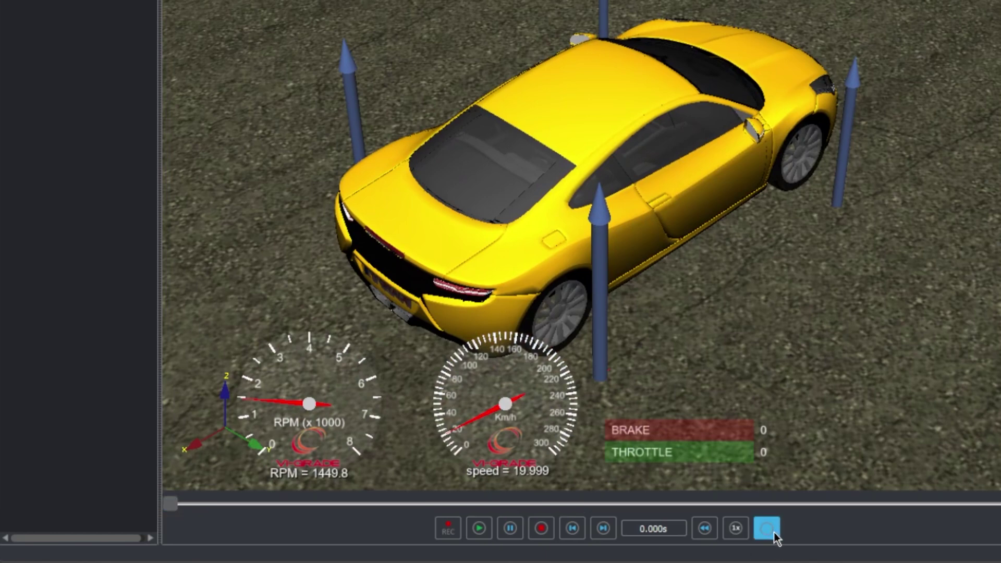
left_click(704, 530)
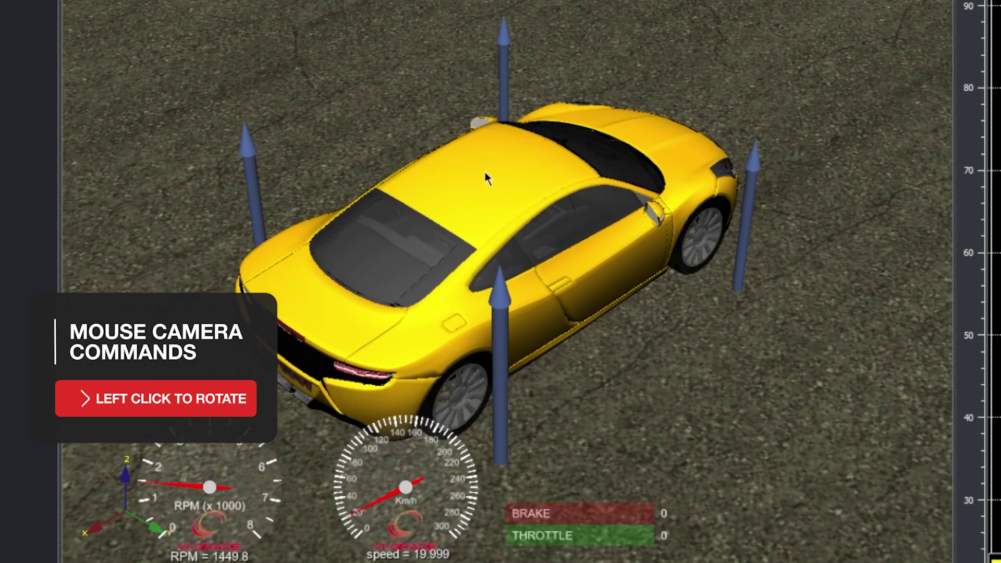
left_click_drag(485, 173, 315, 98)
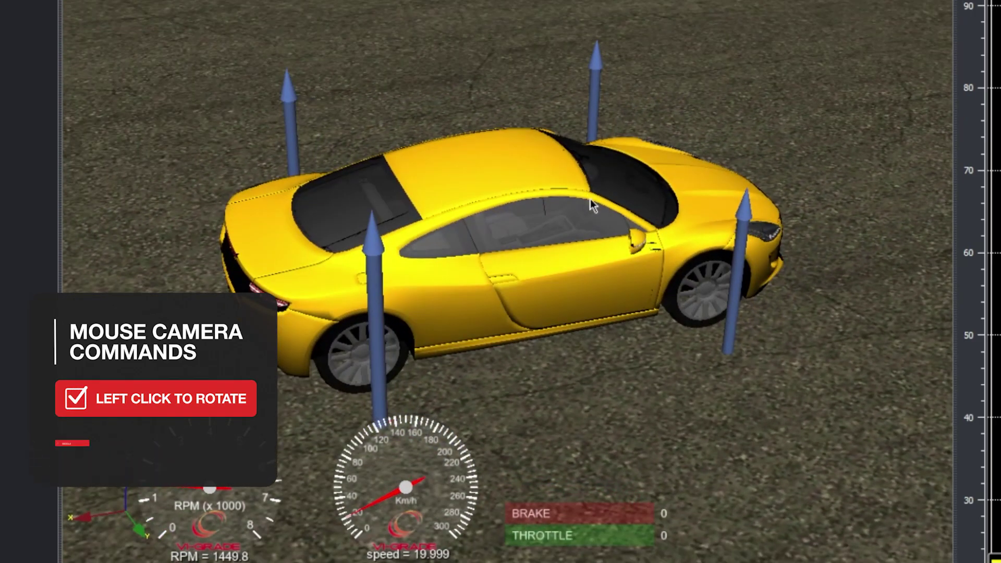
left_click_drag(586, 246, 576, 224)
scroll(575, 223, "down", 5)
scroll(576, 224, "up", 5)
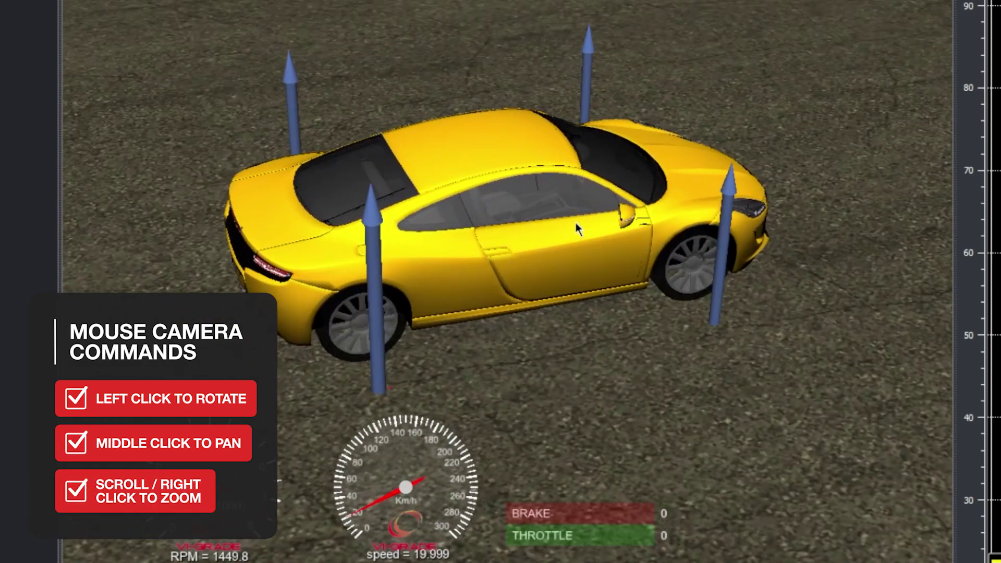
scroll(575, 235, "up", 2)
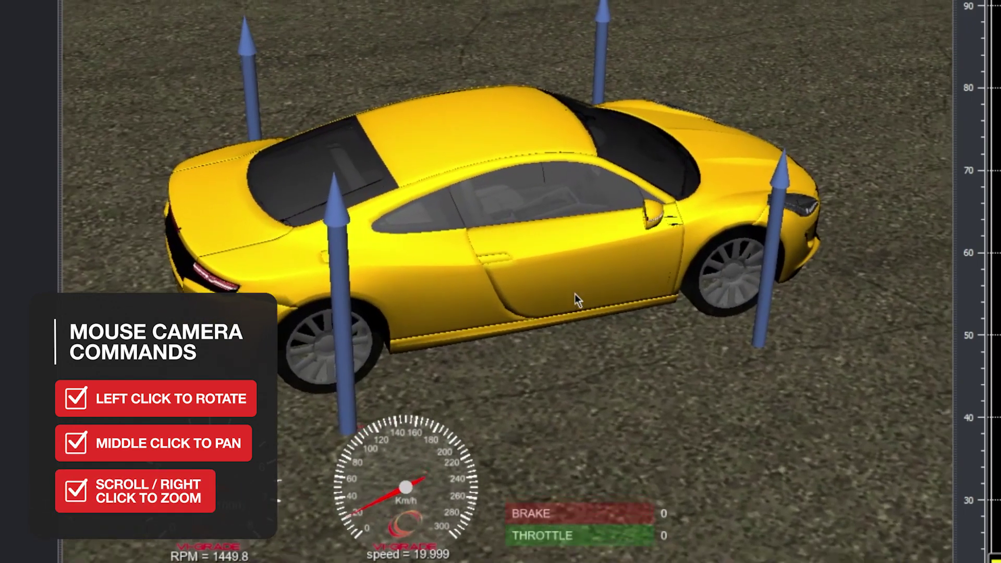
left_click_drag(575, 289, 576, 219)
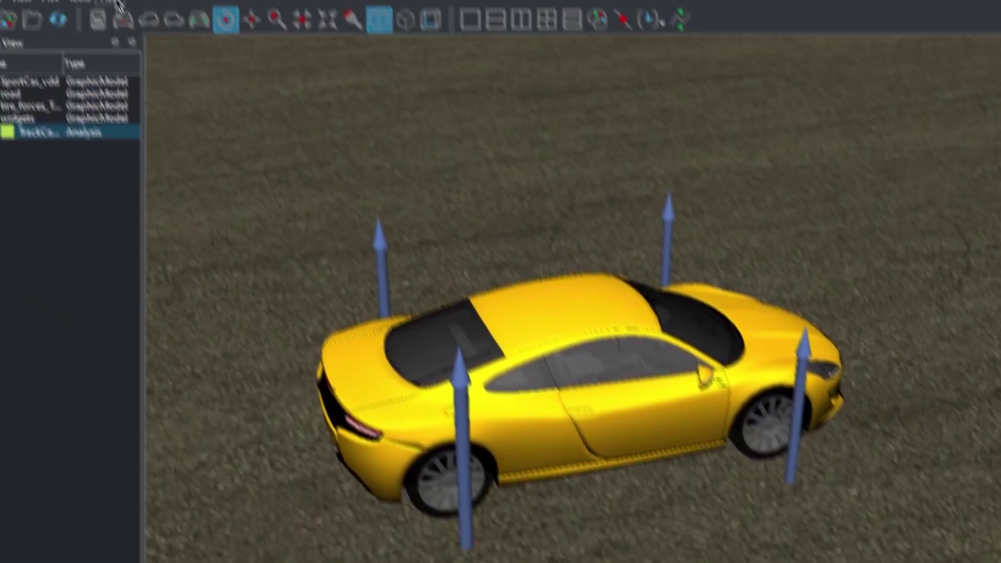
left_click(129, 33)
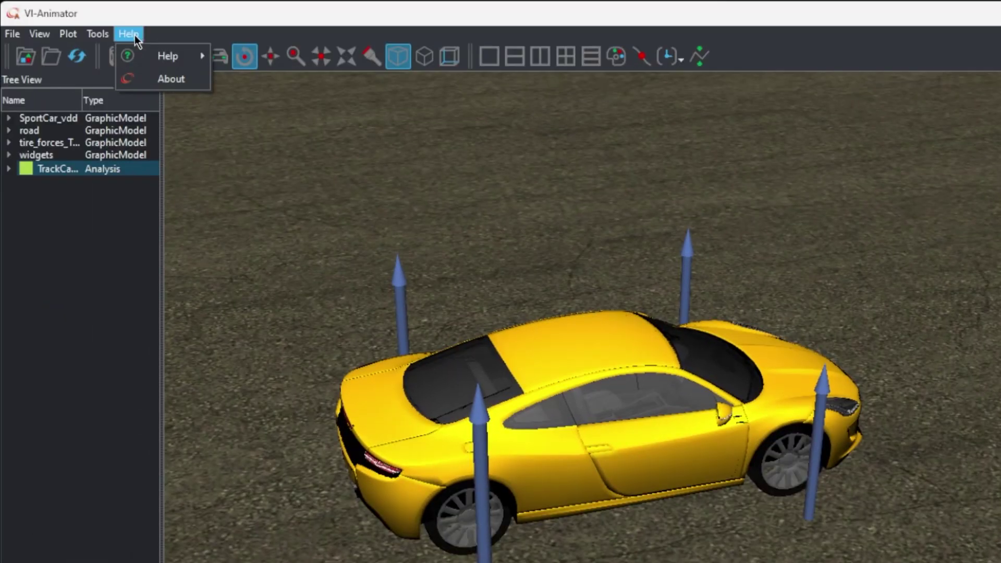
Step: Read the 3D Viewer Options web help, then widen the Tree View and plot panels
mouse_move(152, 56)
left_click(252, 54)
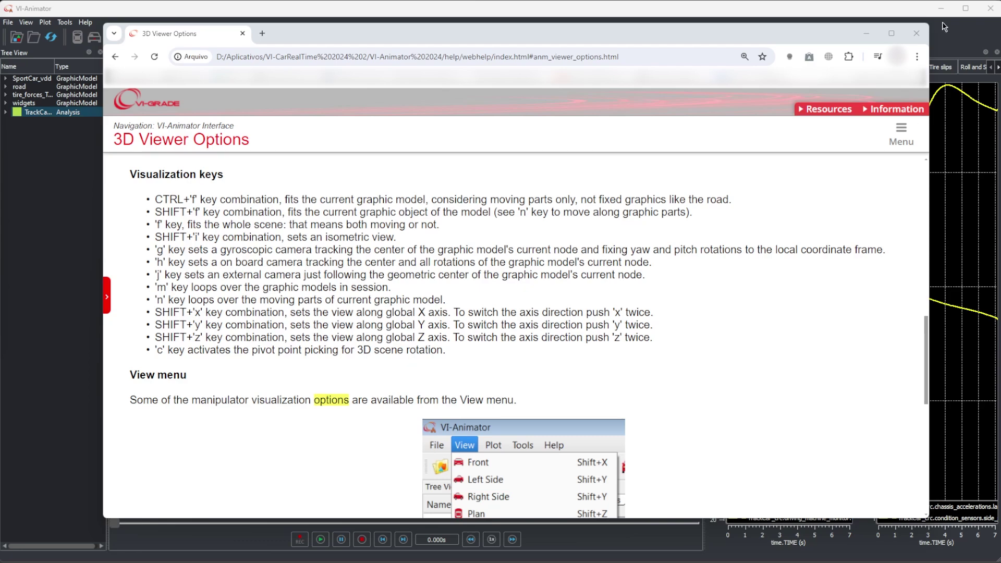
left_click(916, 33)
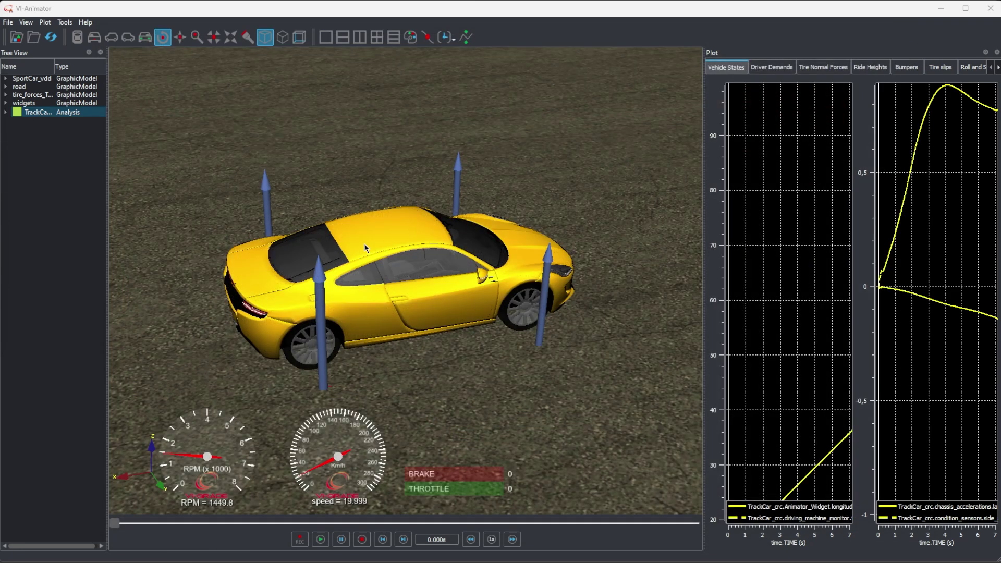
mouse_move(108, 233)
left_mouse_down()
mouse_move(168, 234)
mouse_move(125, 232)
left_mouse_up()
left_click_drag(703, 240, 545, 242)
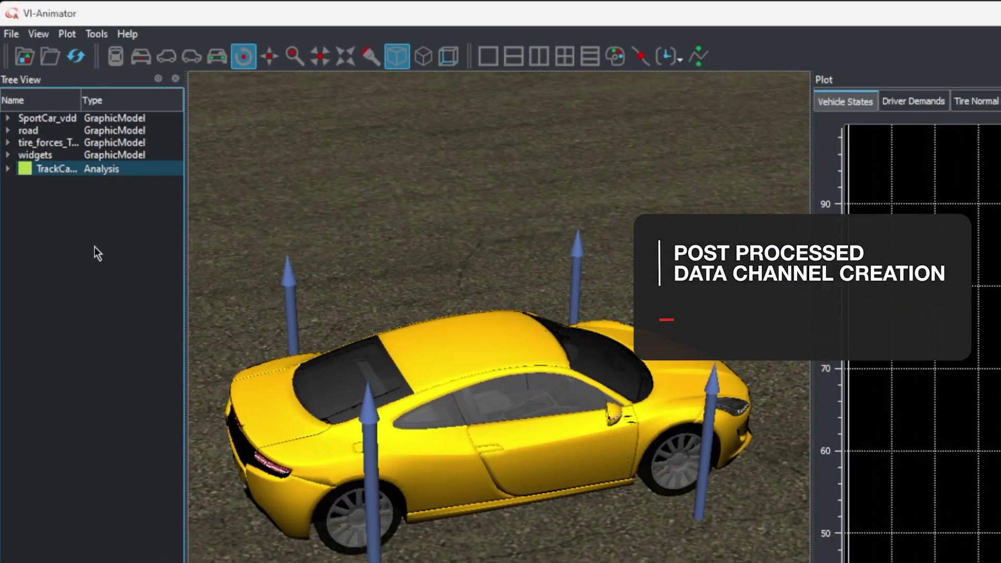
Step: Add a calculated component TEST defined as aero_forces.aero_balance + aero_forces.aero_balance
left_click(64, 165)
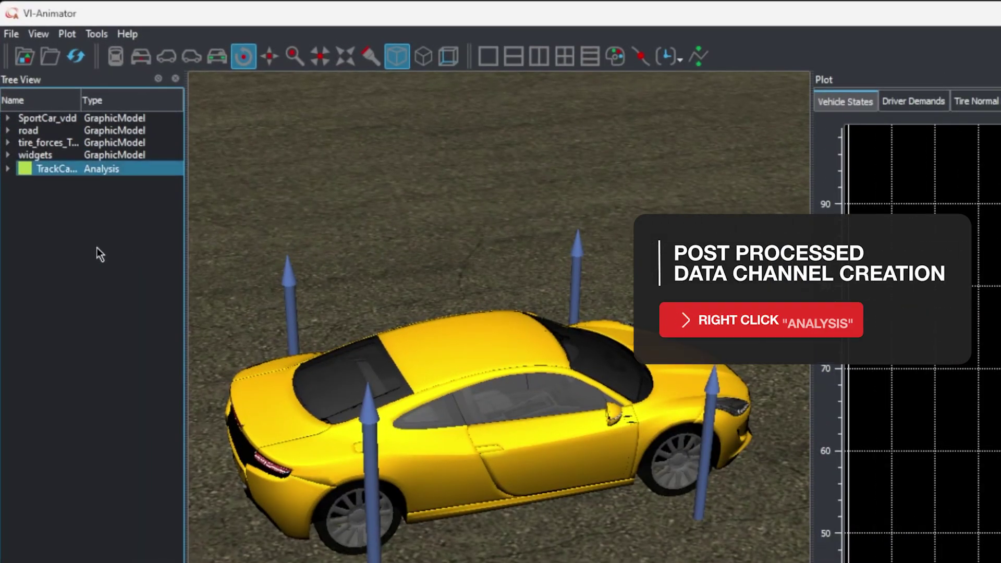
right_click(96, 247)
mouse_move(120, 367)
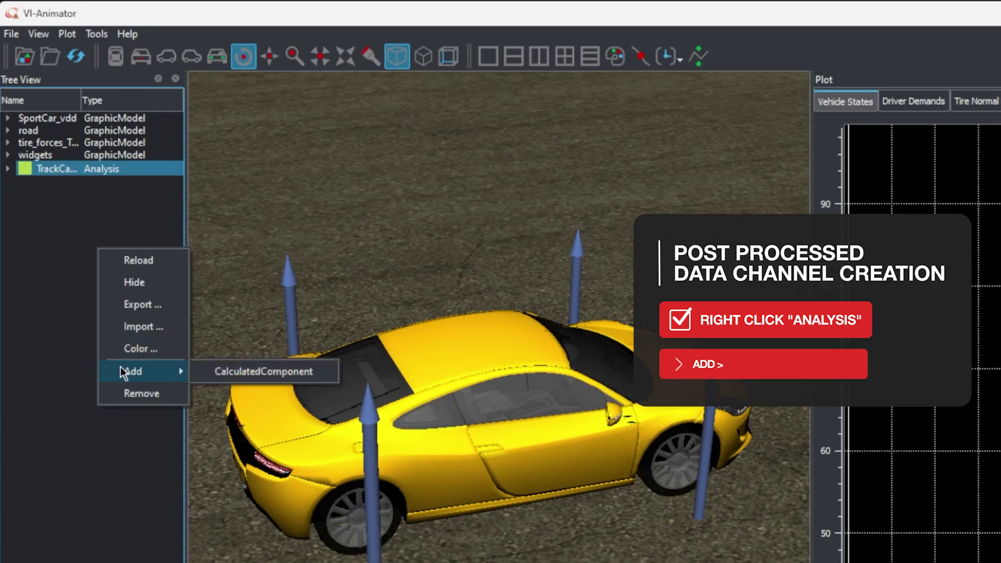
left_click(215, 370)
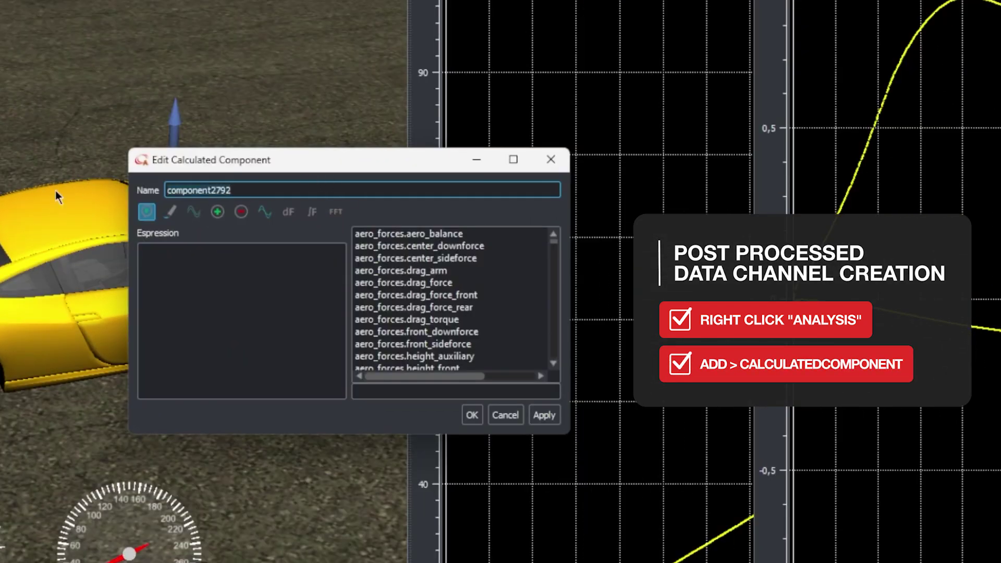
type("TEST")
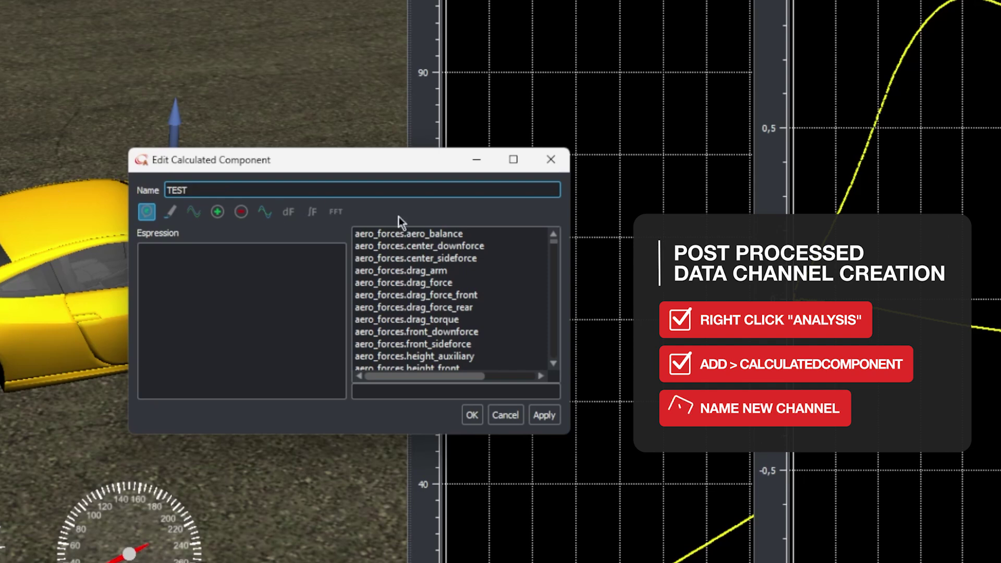
double_click(424, 234)
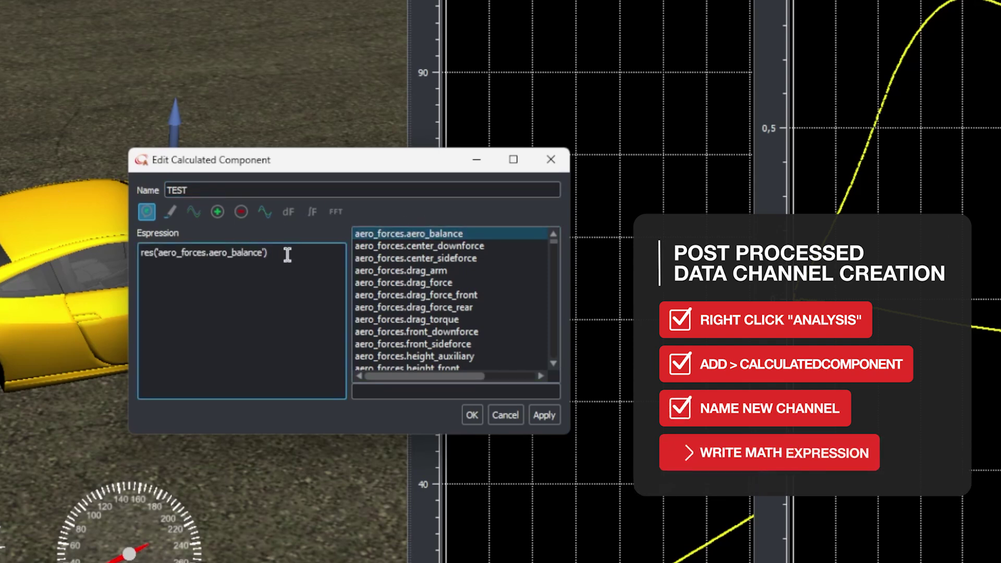
type("+")
double_click(426, 238)
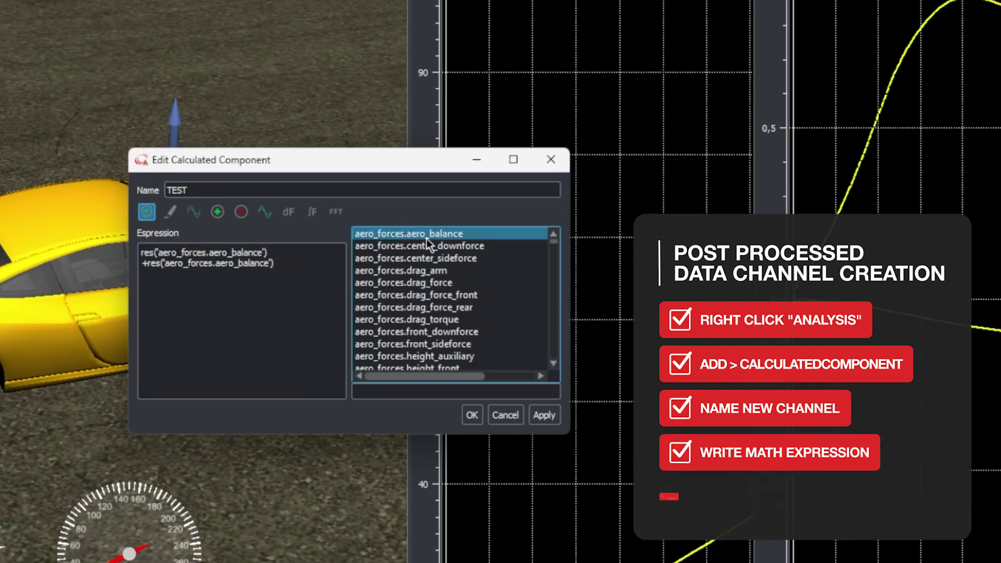
left_click(543, 416)
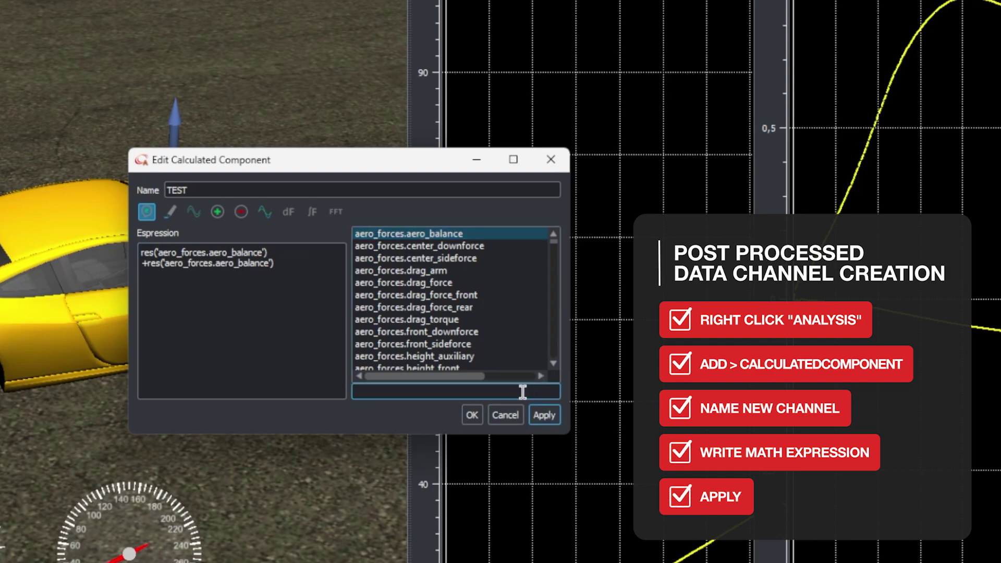
Step: Filter the channel list by 'test' to find the new TEST channel, then close the editor
left_click(481, 395)
type("test")
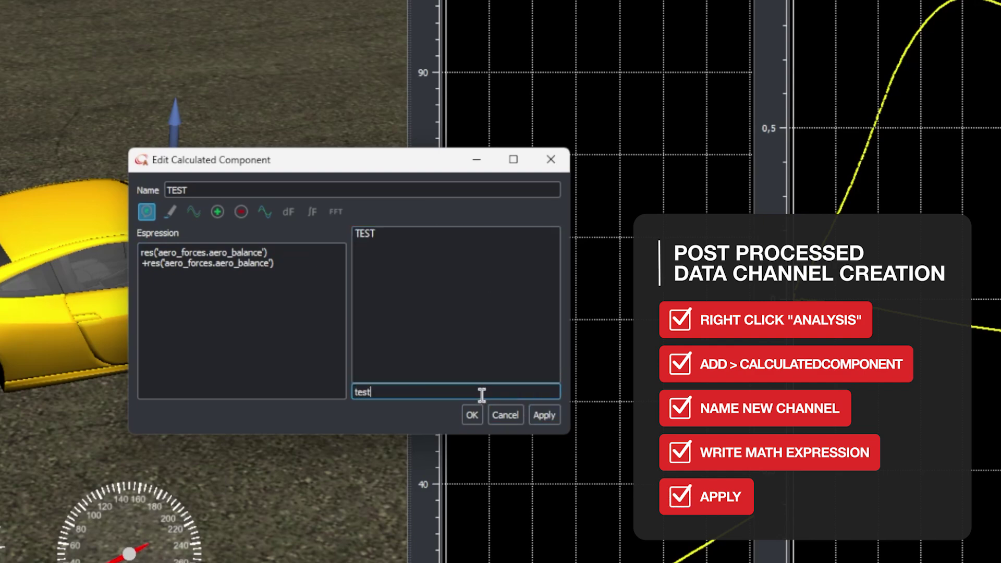
left_click(371, 233)
left_click(506, 417)
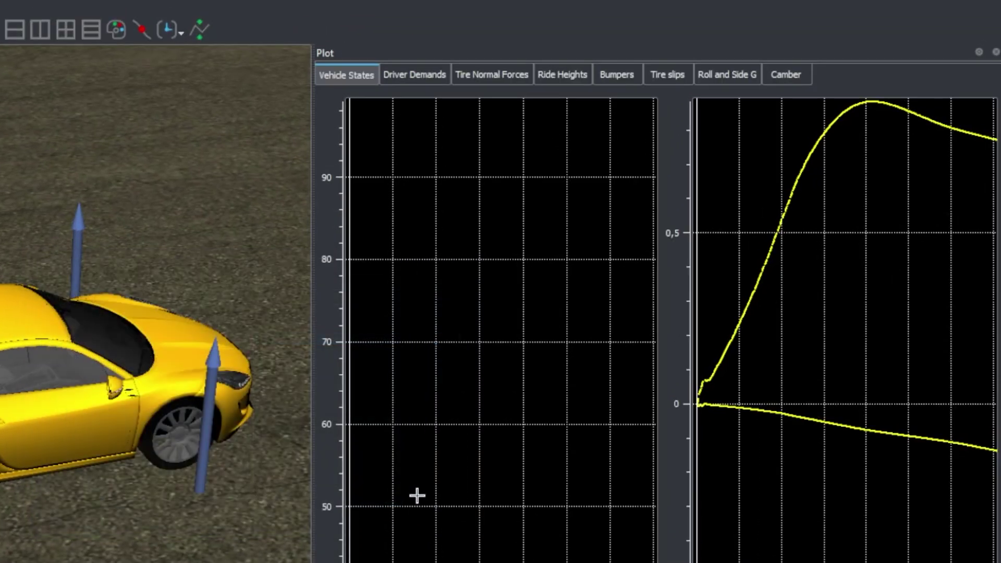
Step: Browse the Driver Demands, Tire Normal Forces and Ride Heights plot pages
left_click(406, 73)
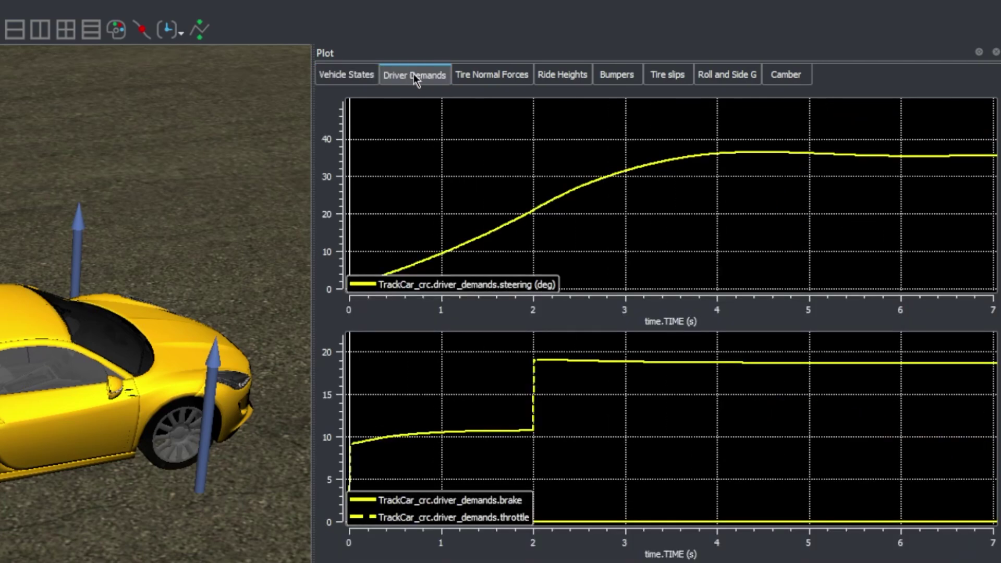
left_click(487, 79)
left_click(548, 78)
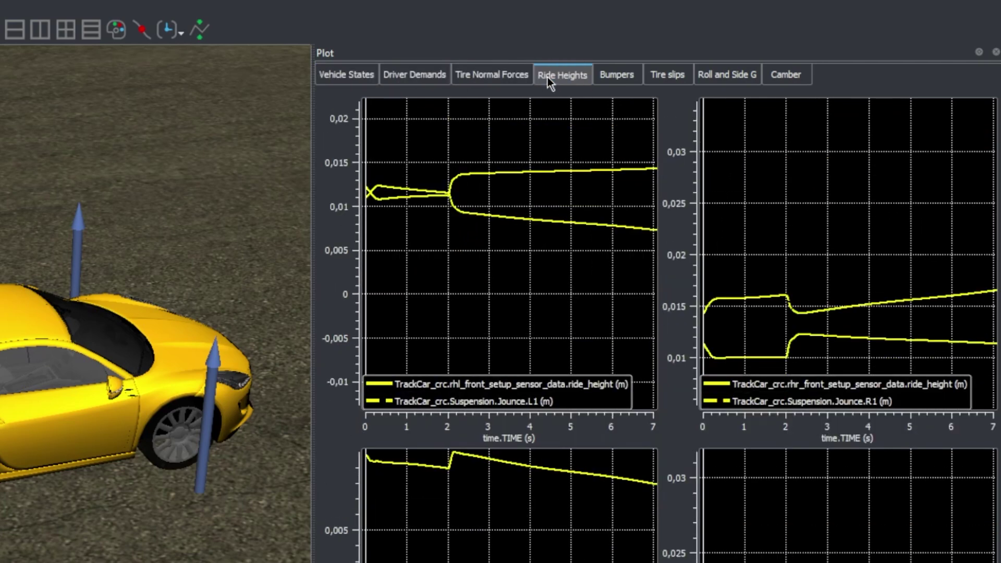
Step: Insert a new plot page after the Camber page
left_click(348, 79)
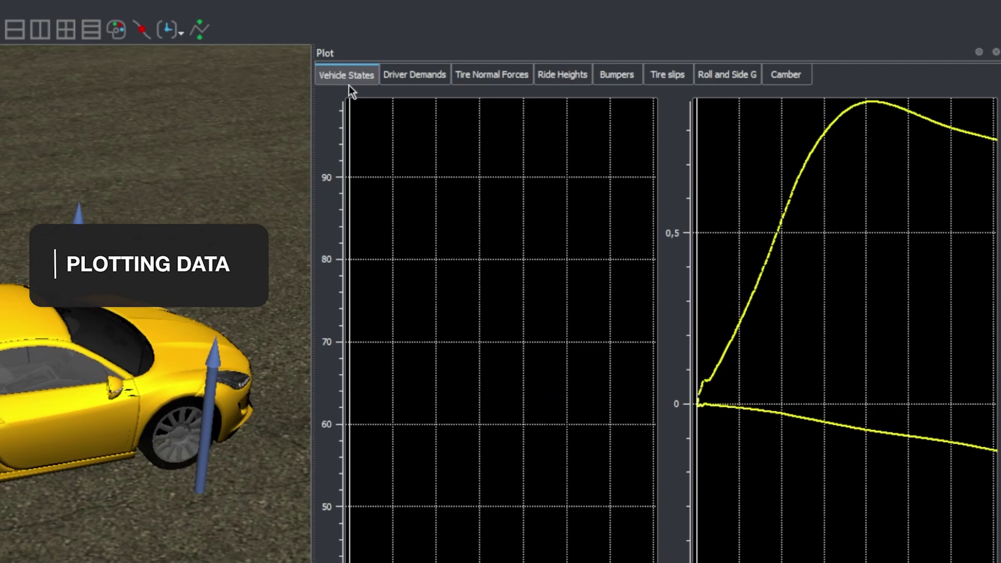
left_click(787, 76)
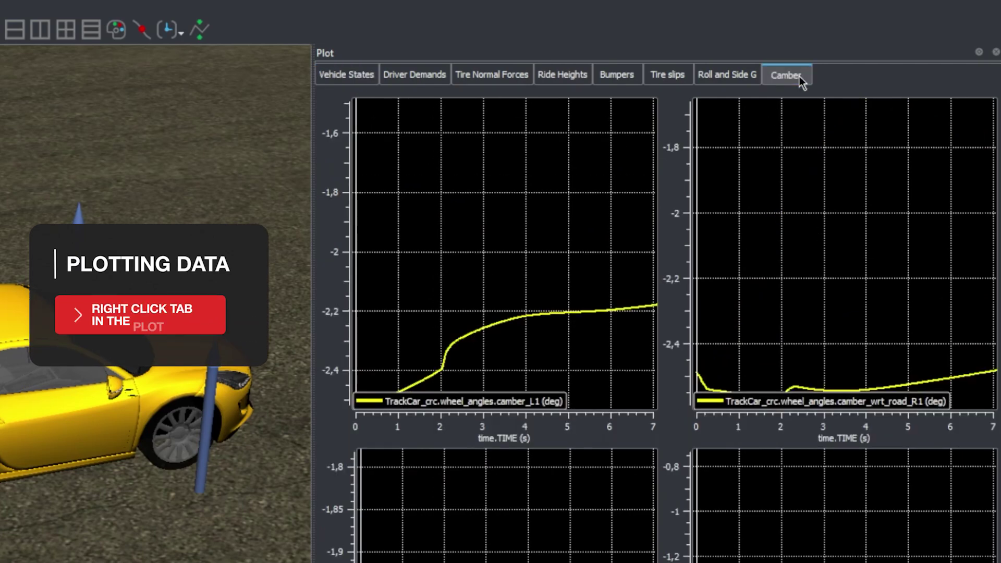
right_click(802, 80)
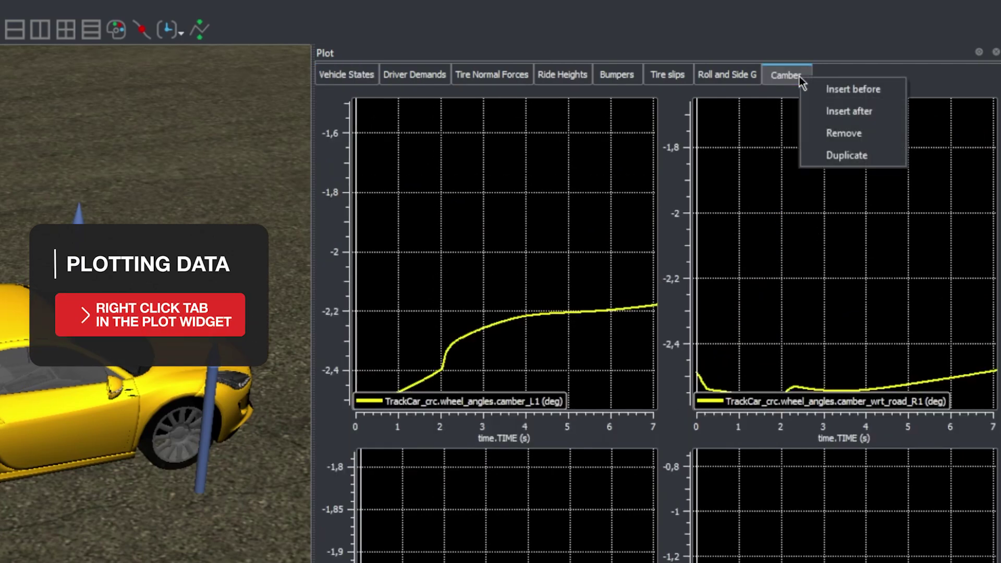
left_click(836, 112)
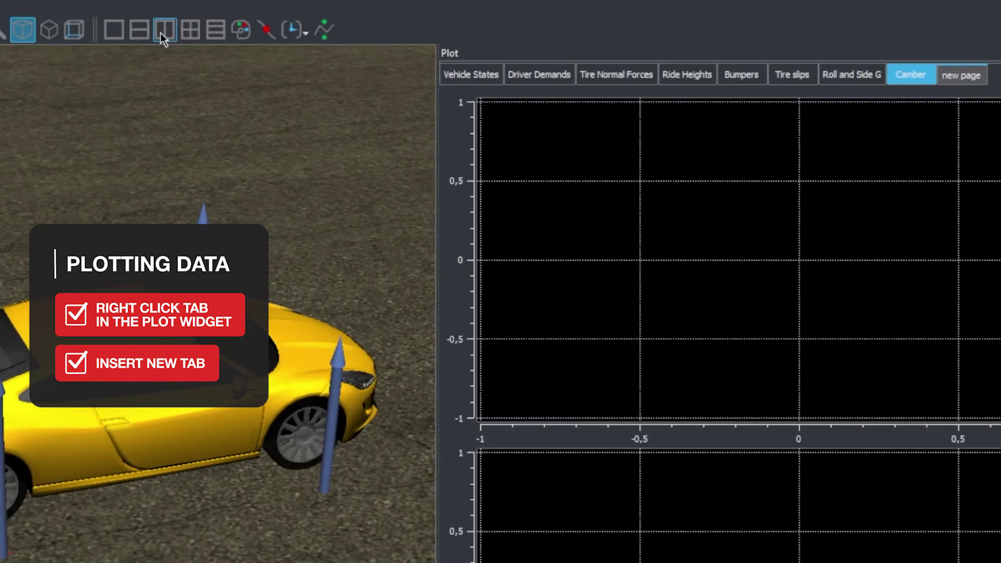
Step: Try the two-column, 2x2 and row layouts, then settle on a single plot
left_click(163, 32)
left_click(193, 33)
left_click(214, 32)
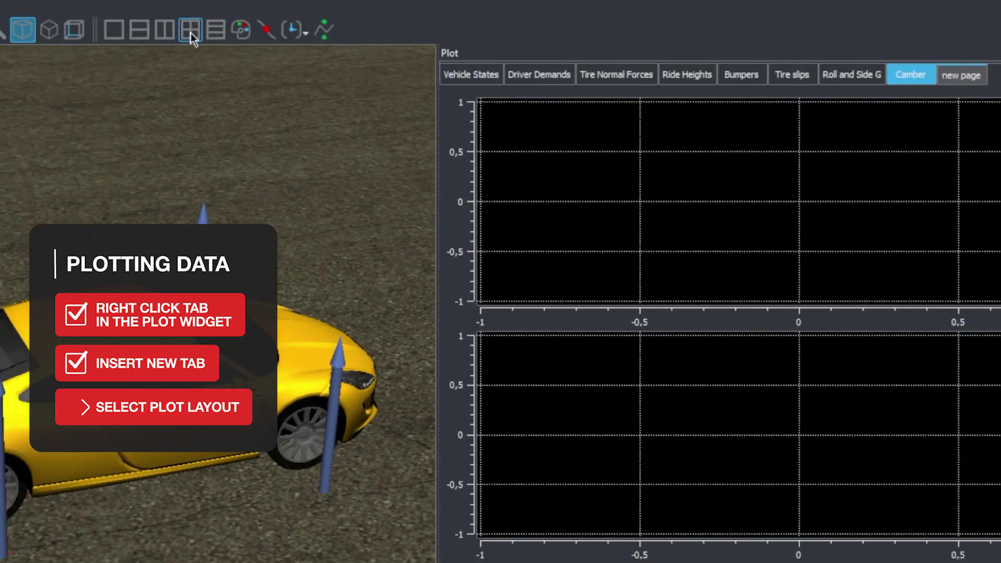
left_click(112, 31)
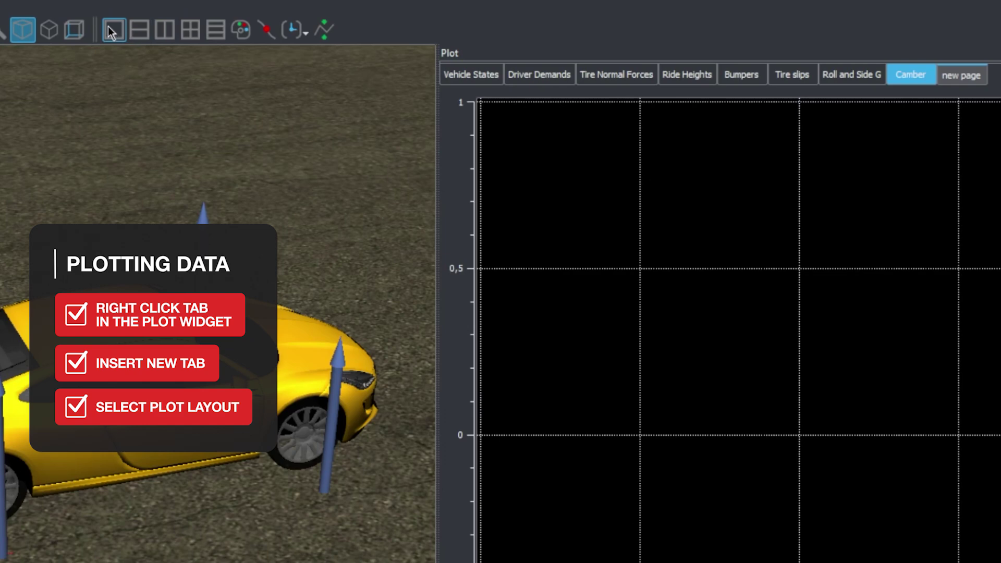
right_click(621, 253)
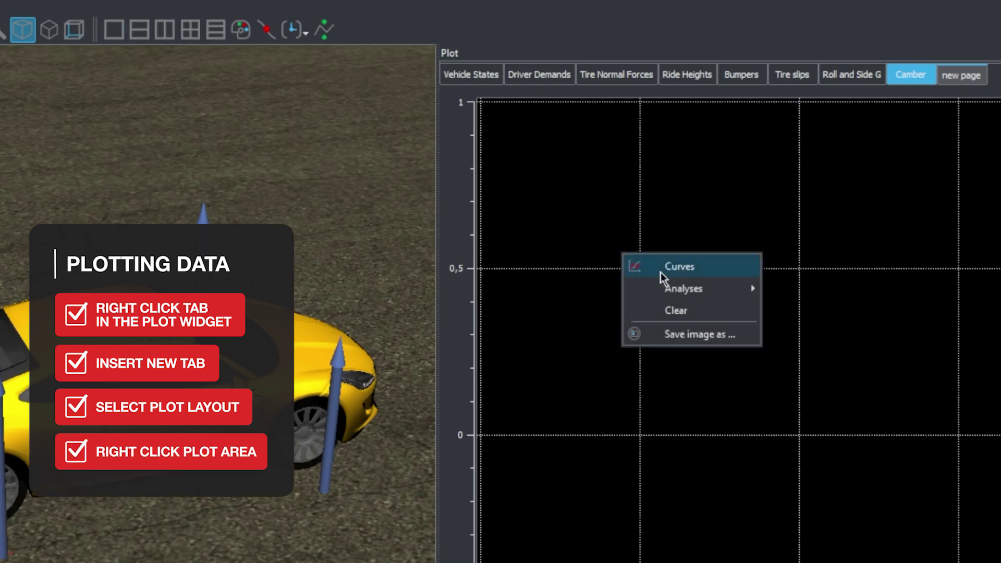
Step: Open the plot's result channel list and filter it by 'custo'
left_click(661, 273)
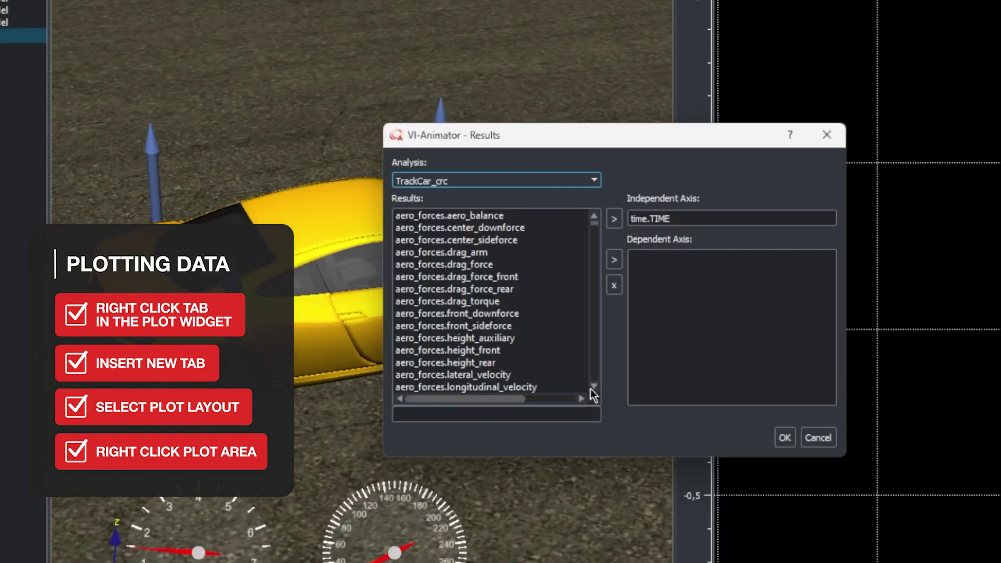
scroll(529, 352, "down", 5)
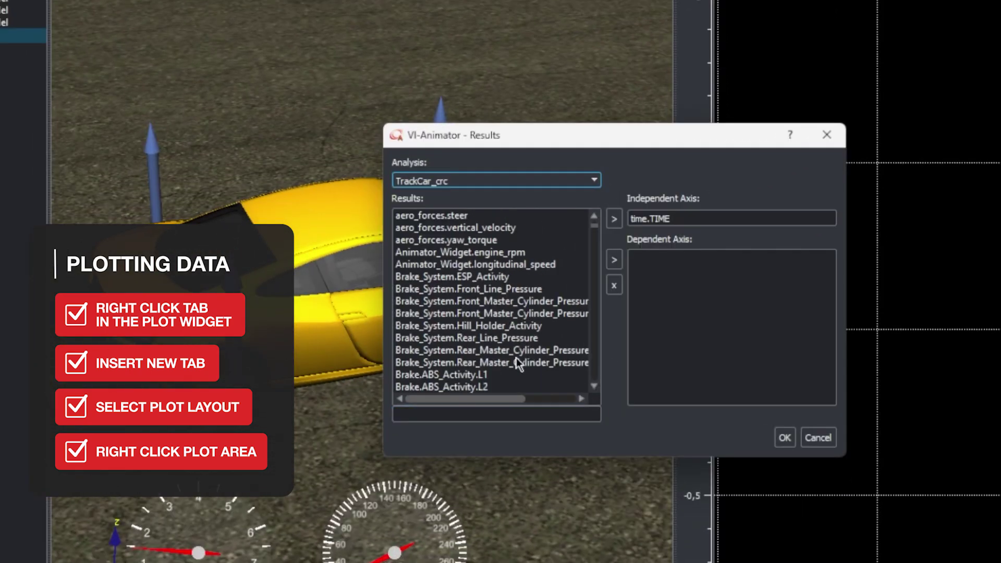
left_click(487, 415)
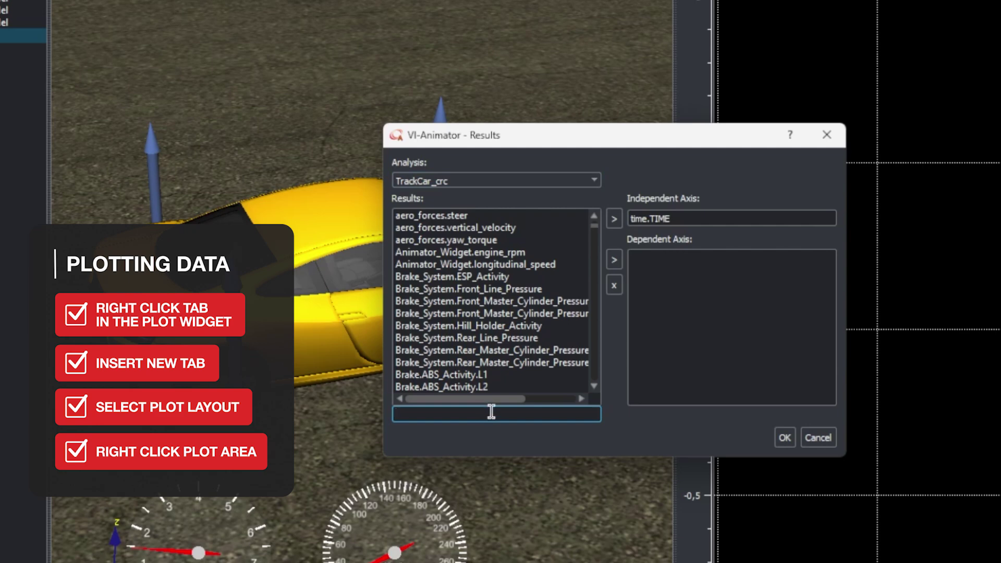
type("custom")
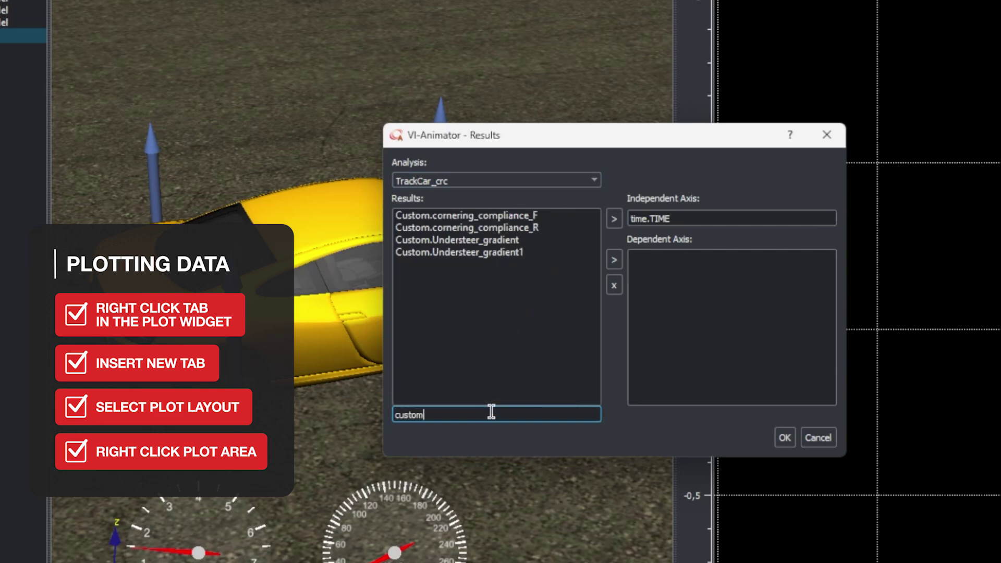
Step: Add Custom.cornering_compliance_F, cornering_compliance_R and Understeer_gradient to the Dependent Axis
left_click(539, 218)
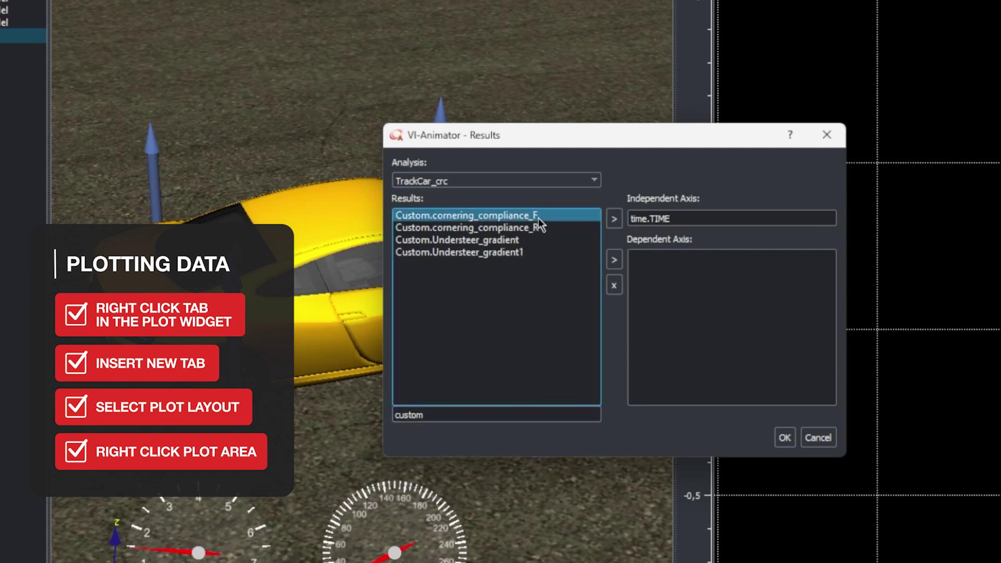
left_click(615, 261)
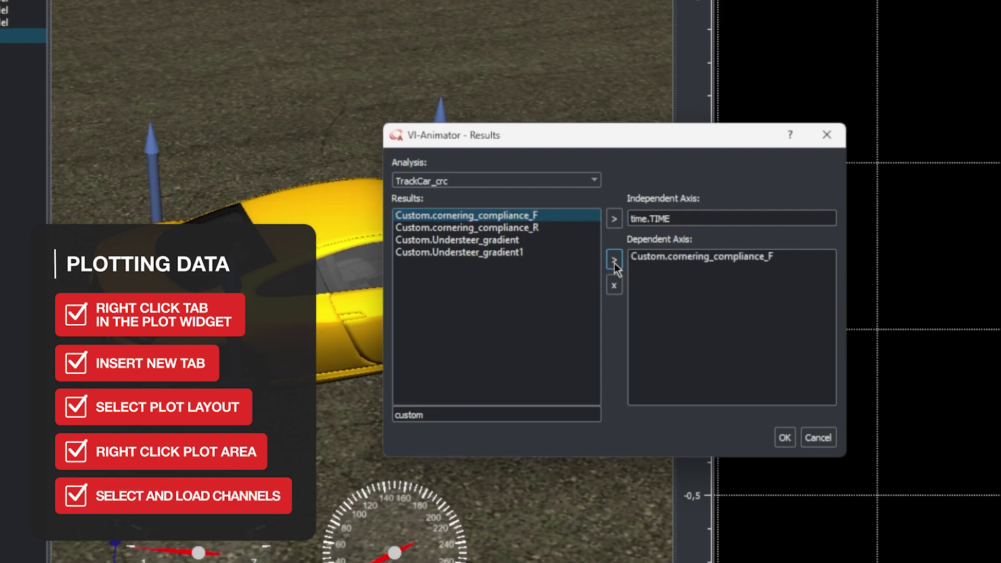
left_click(546, 226)
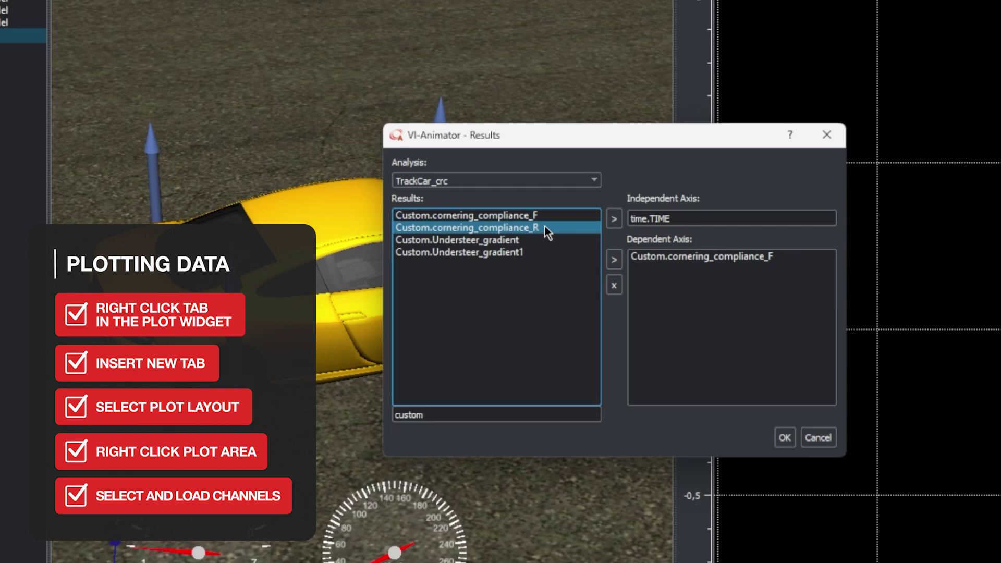
left_click(614, 261)
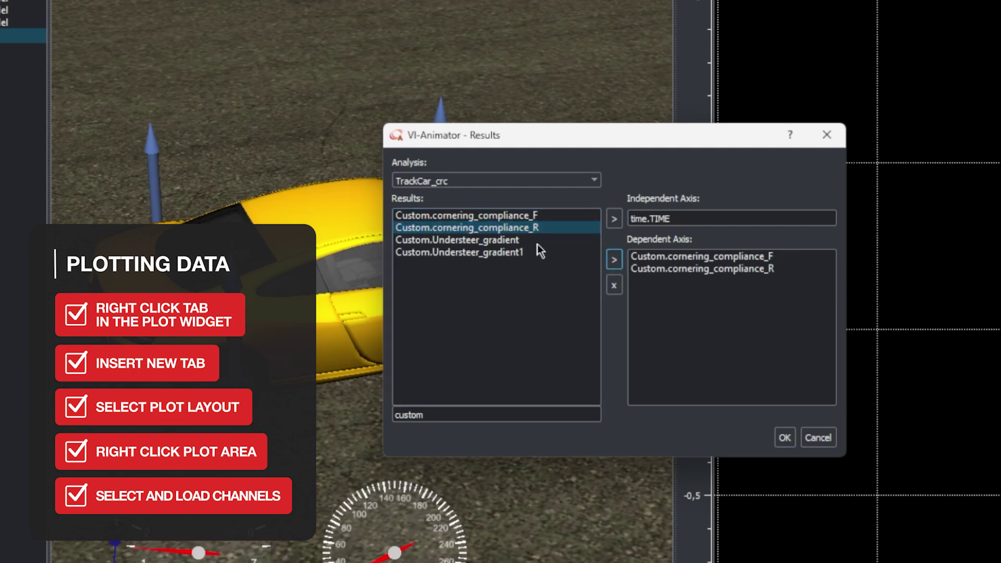
left_click(528, 238)
left_click(615, 261)
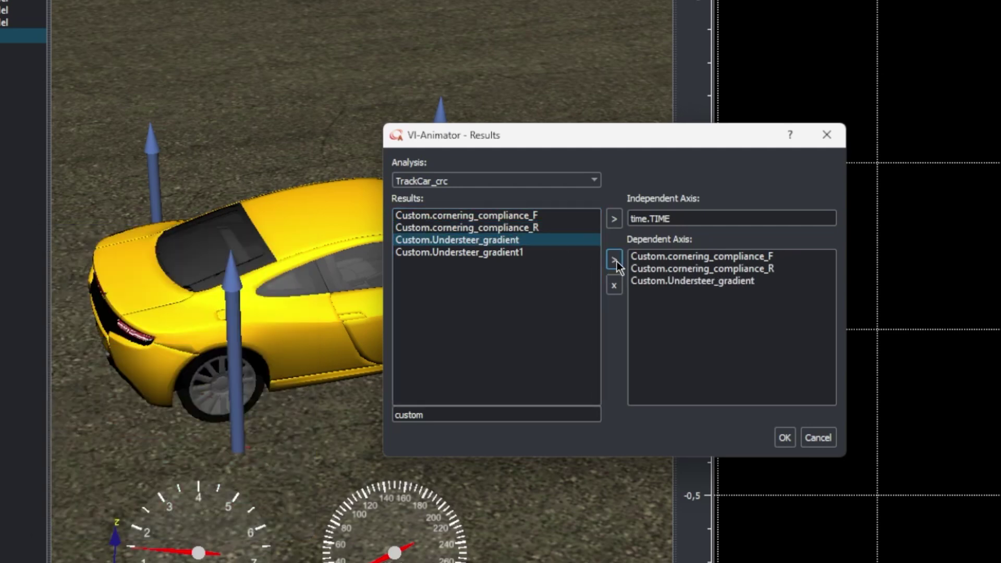
Step: Confirm the chosen curves and name the new page 'Understeer Gradient'
left_click(785, 438)
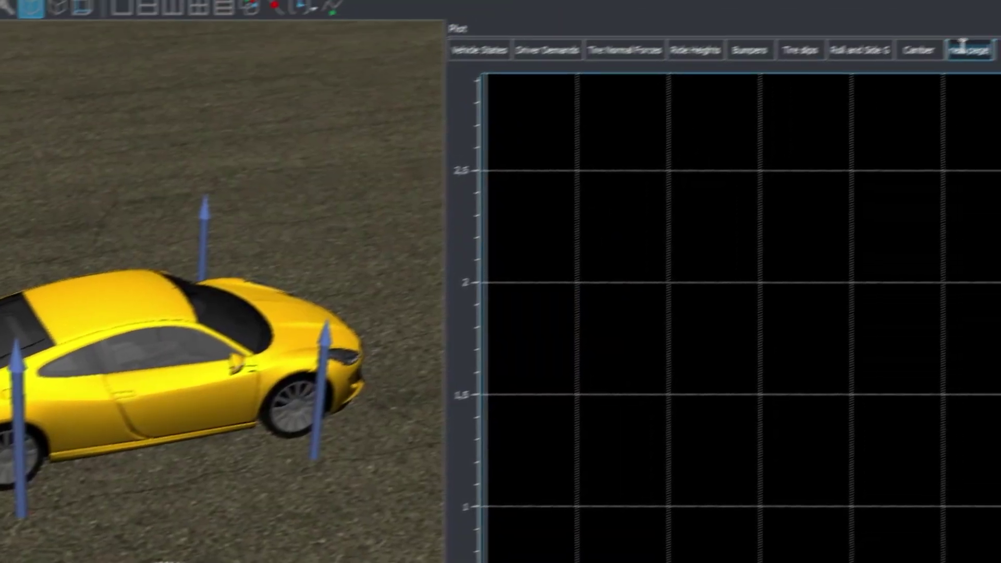
type("Understeer Gradient")
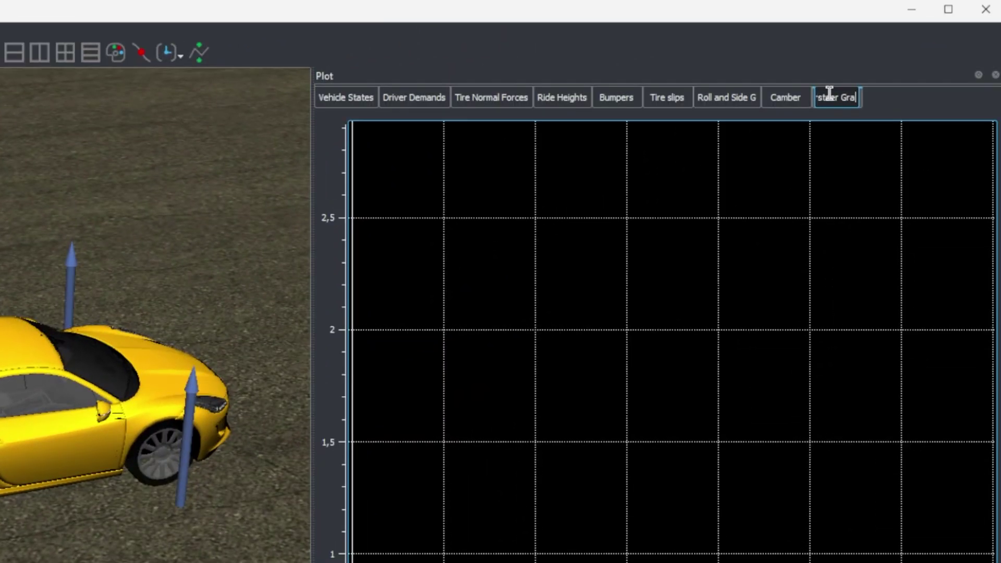
key("Return")
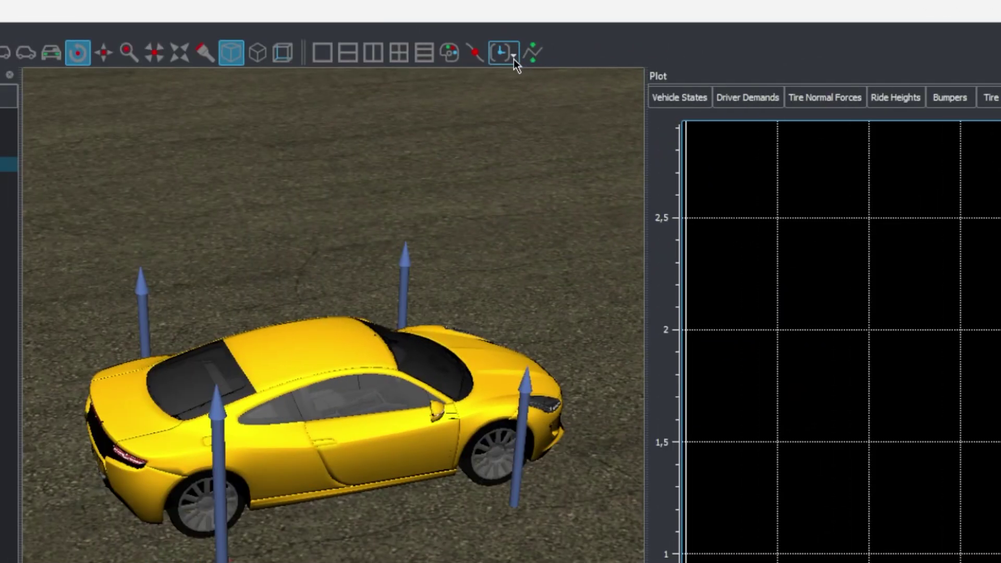
Step: Check the animation time setting and replay the animation from the start
left_click(180, 55)
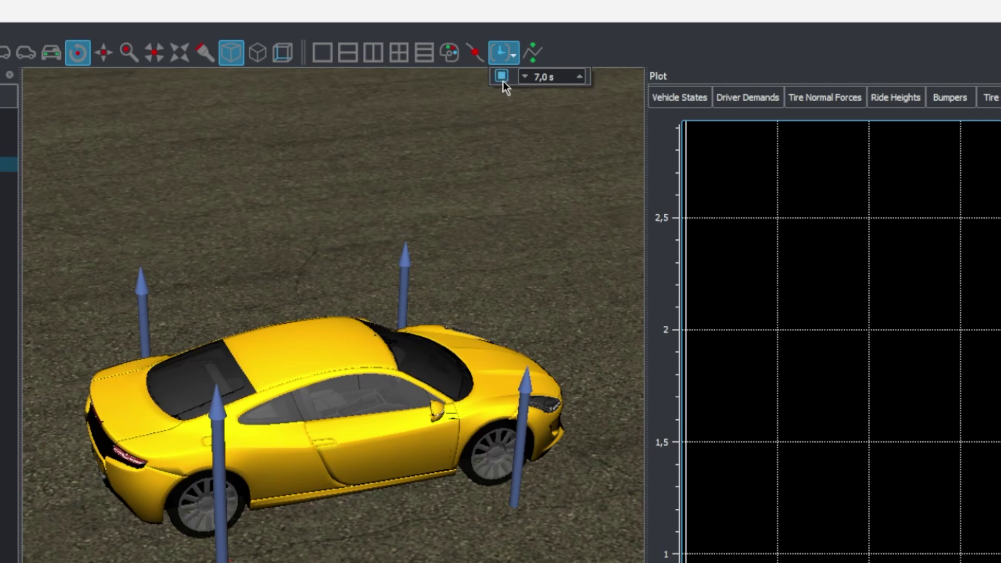
left_click(446, 53)
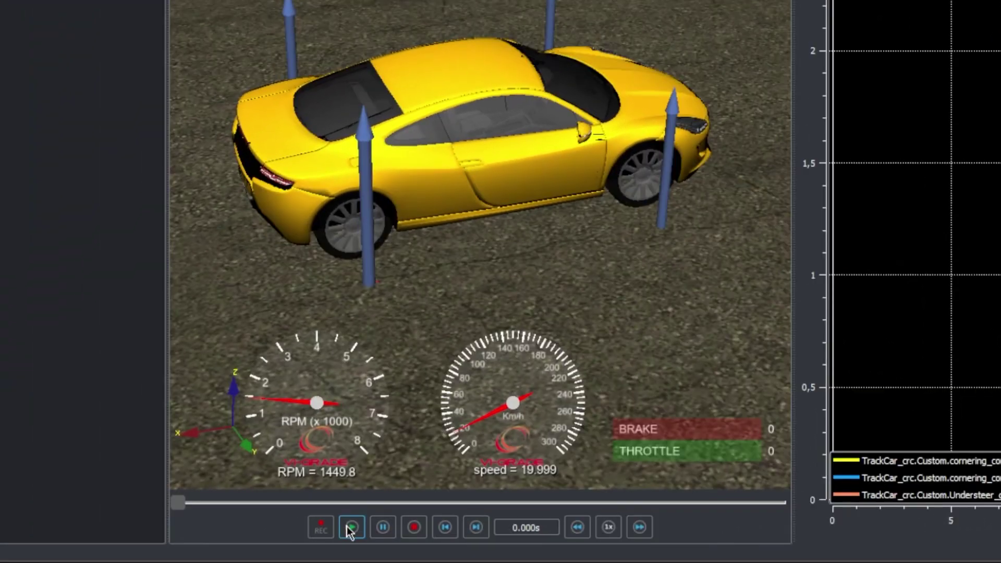
left_click(97, 560)
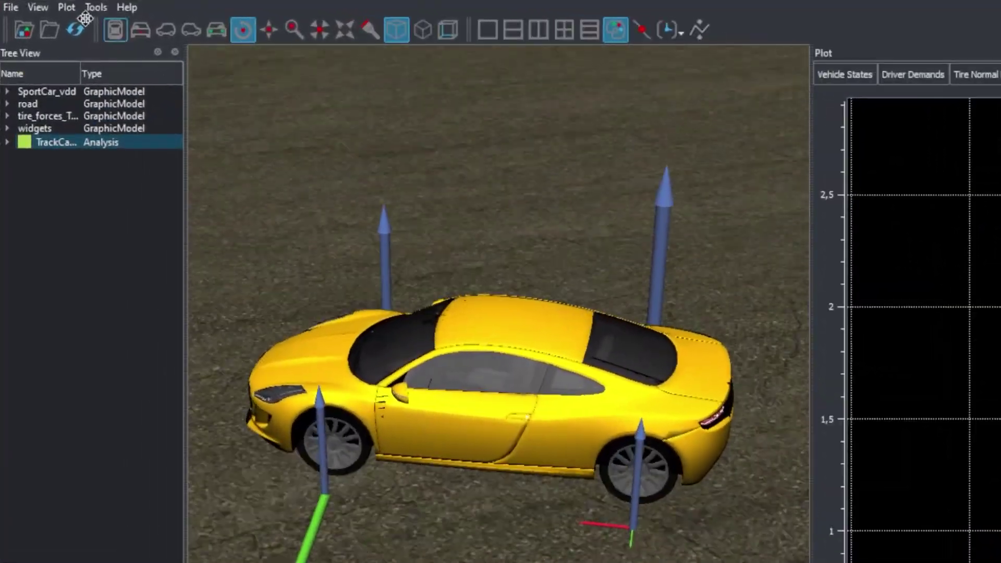
Step: Save the plots over vi_animator_plot_tutorial.xpl, confirming the replacement
left_click(44, 22)
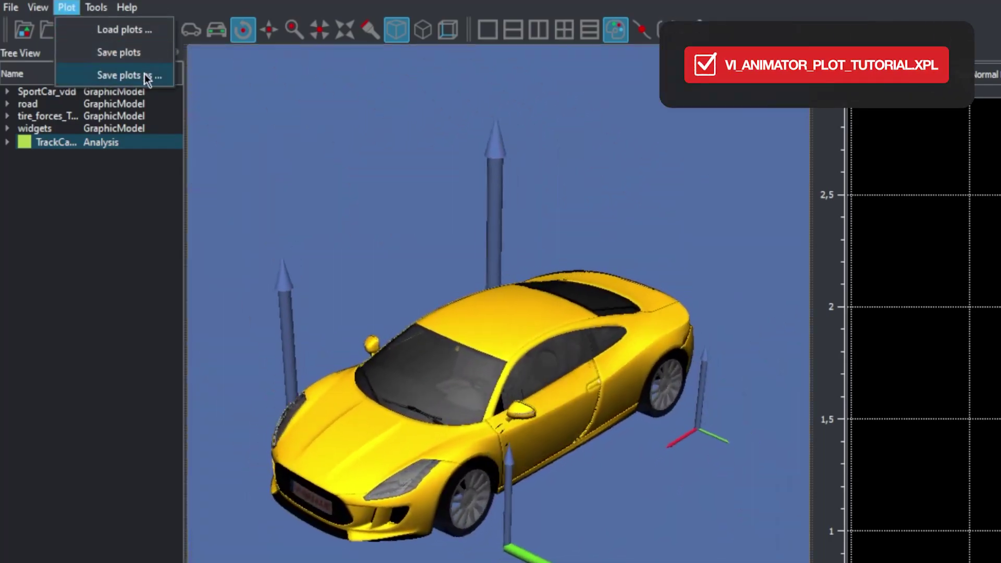
left_click(145, 75)
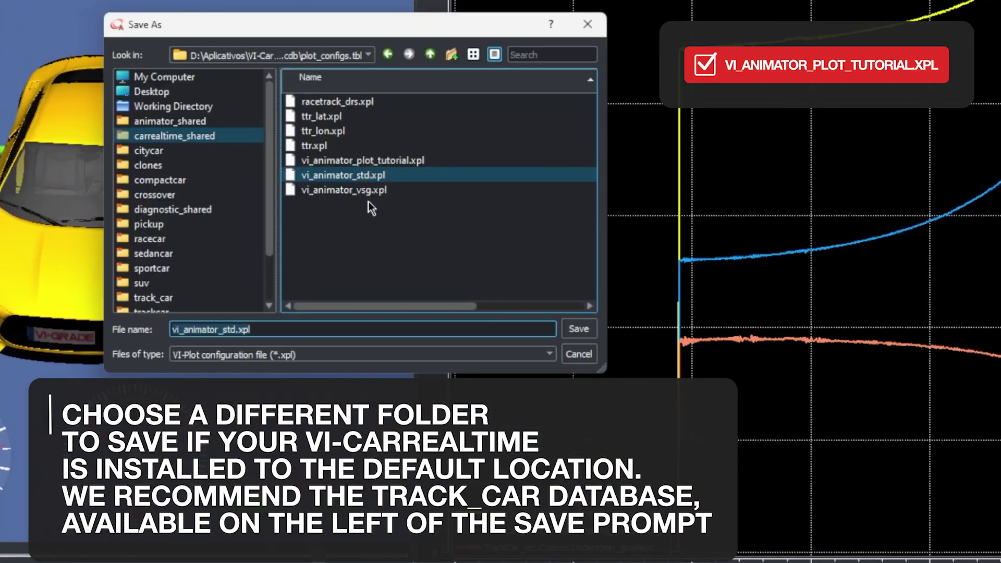
left_click(385, 160)
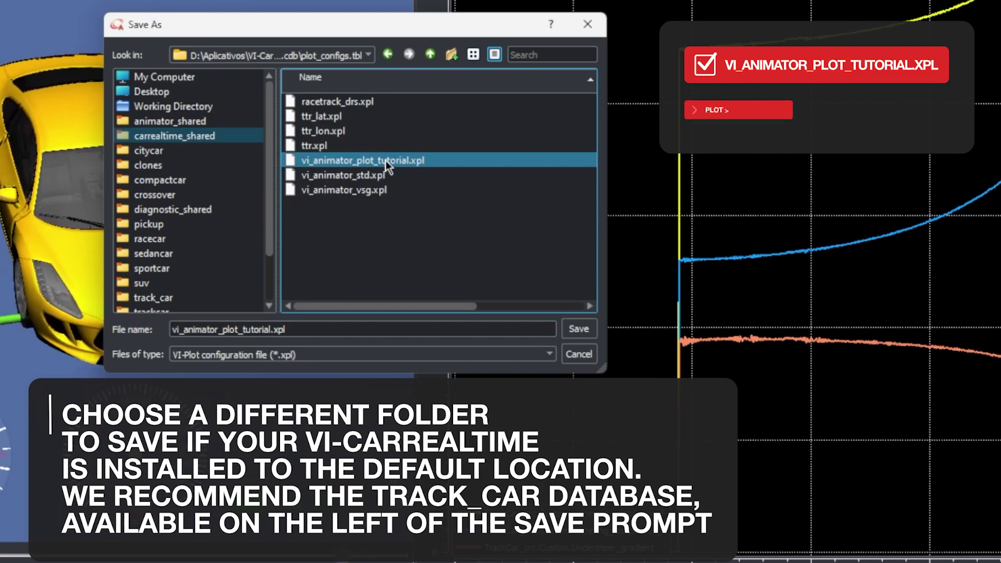
left_click(594, 329)
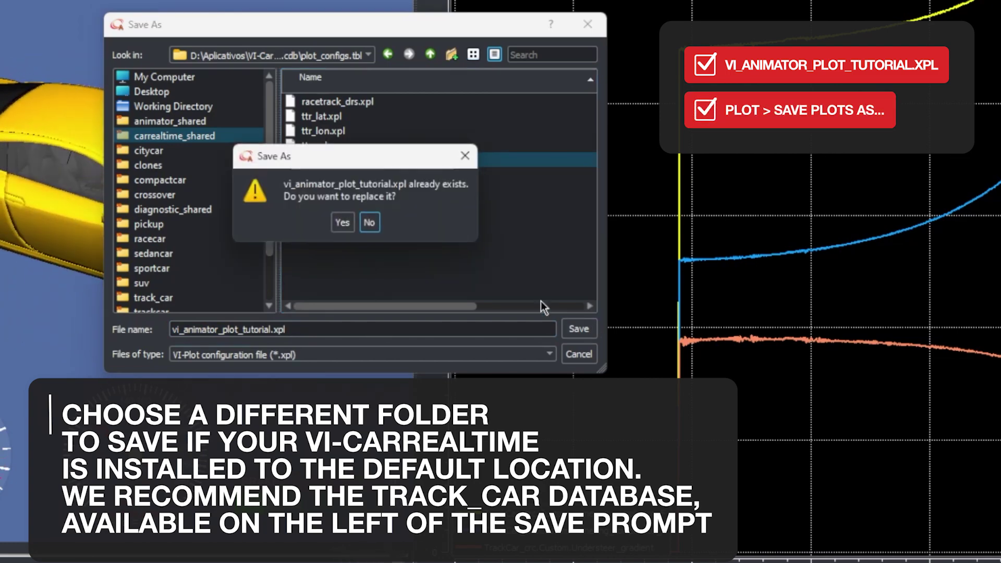
left_click(344, 224)
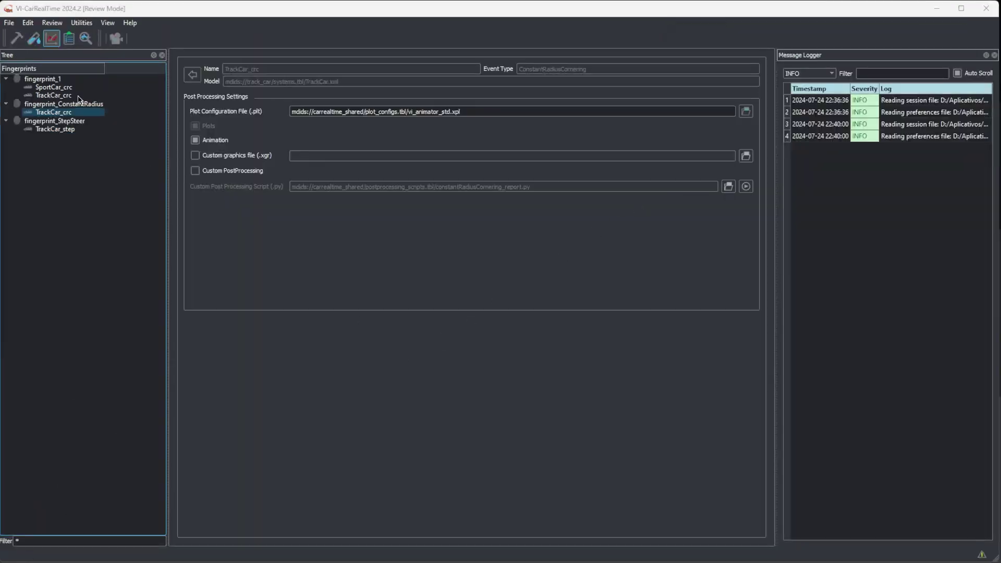
Step: Enable custom post-processing in the TrackCar_step event settings
left_click(69, 141)
left_click(64, 130)
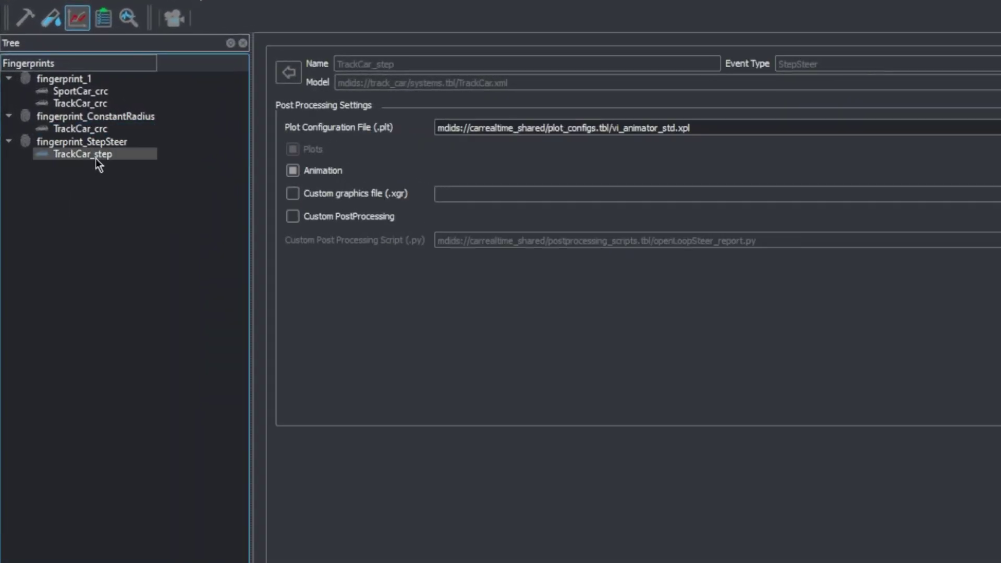
left_click(295, 212)
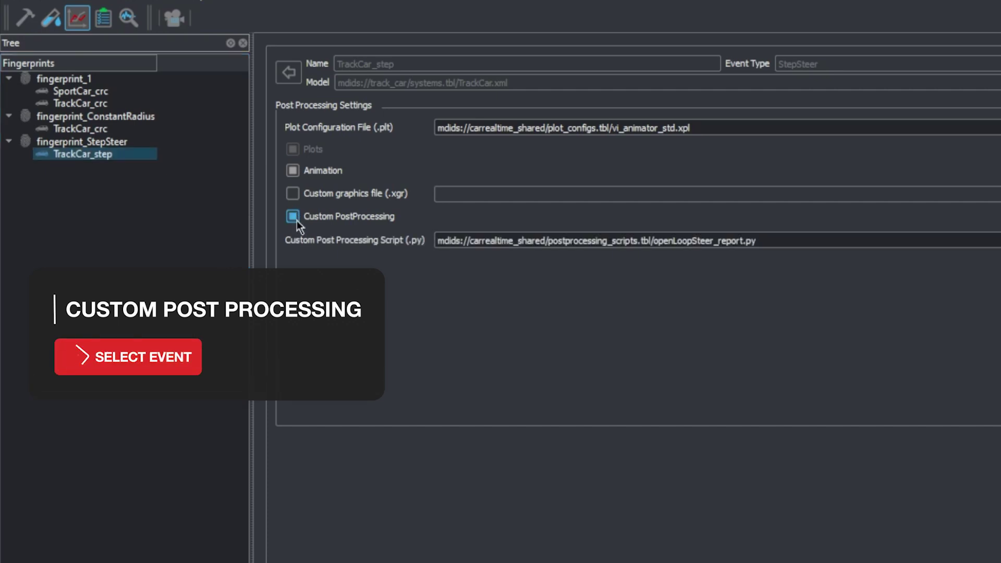
left_click(295, 221)
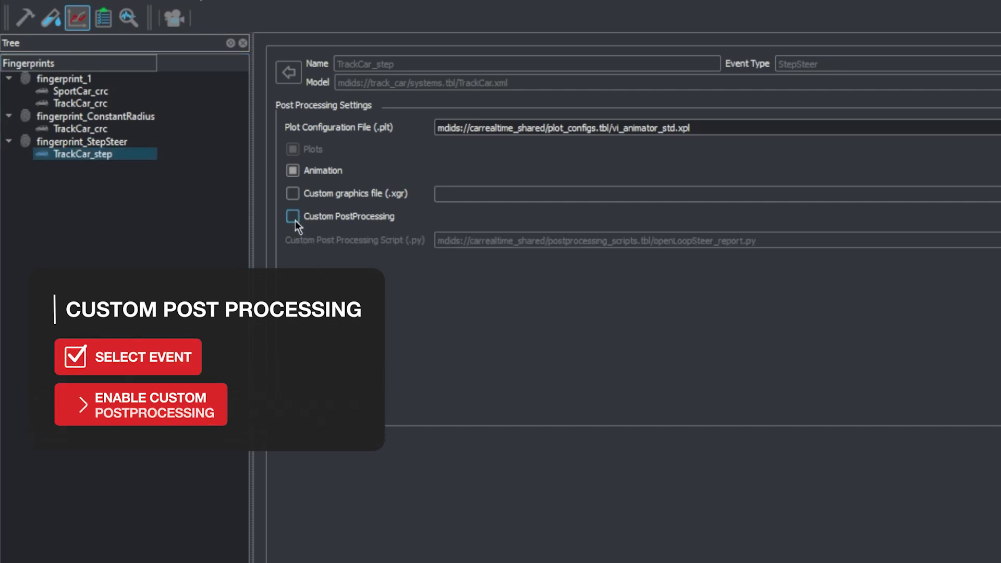
left_click(295, 220)
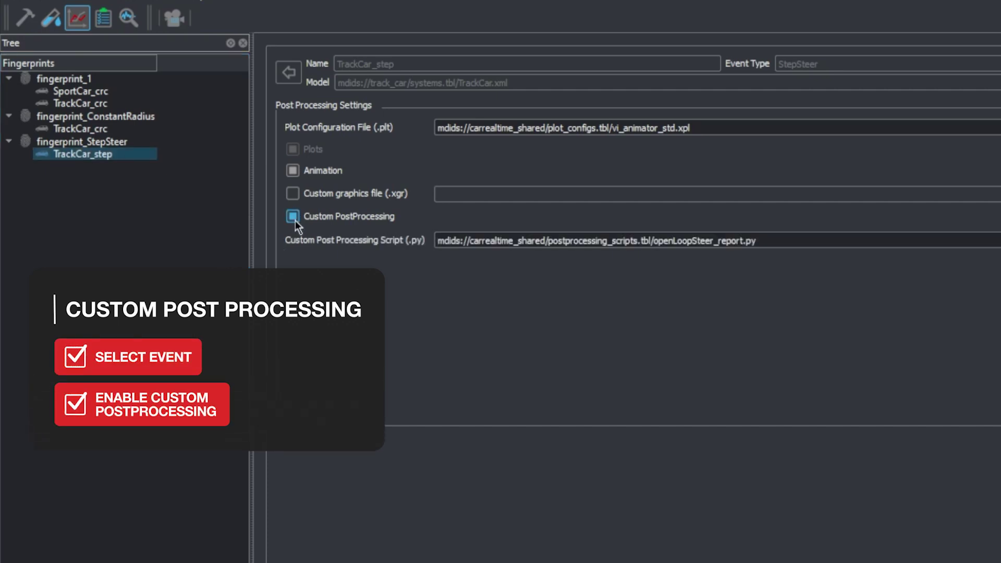
Step: Choose StepPlot.py from VI-CarRealTime Projects > Scripts as the post-processing script
left_click(951, 236)
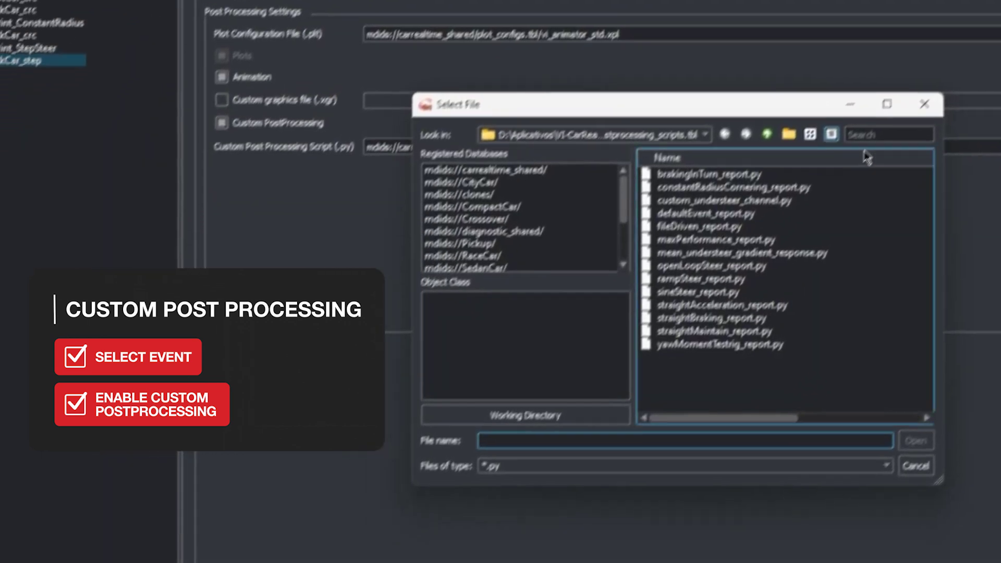
left_click(770, 130)
left_click(770, 131)
left_click(774, 131)
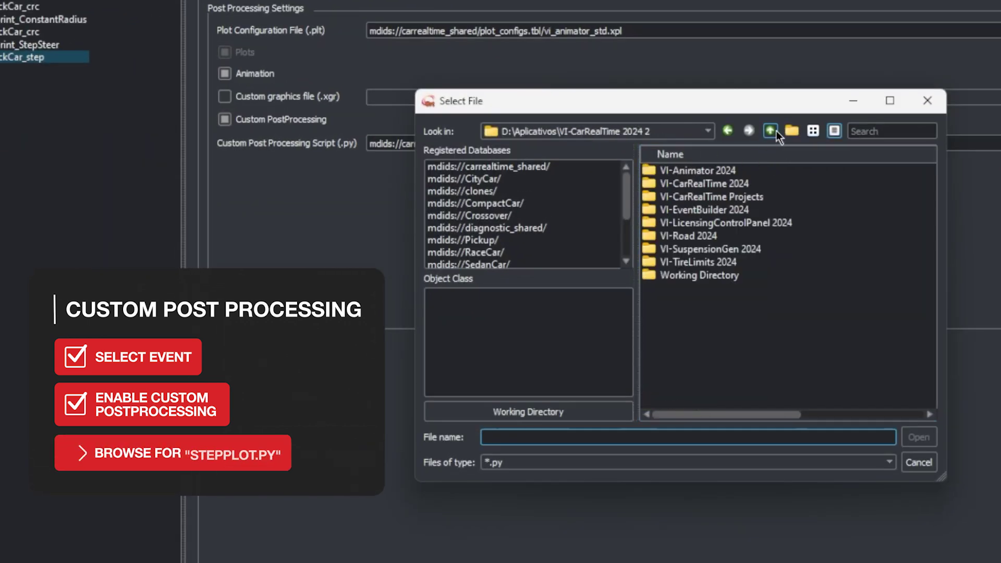
double_click(748, 196)
double_click(680, 171)
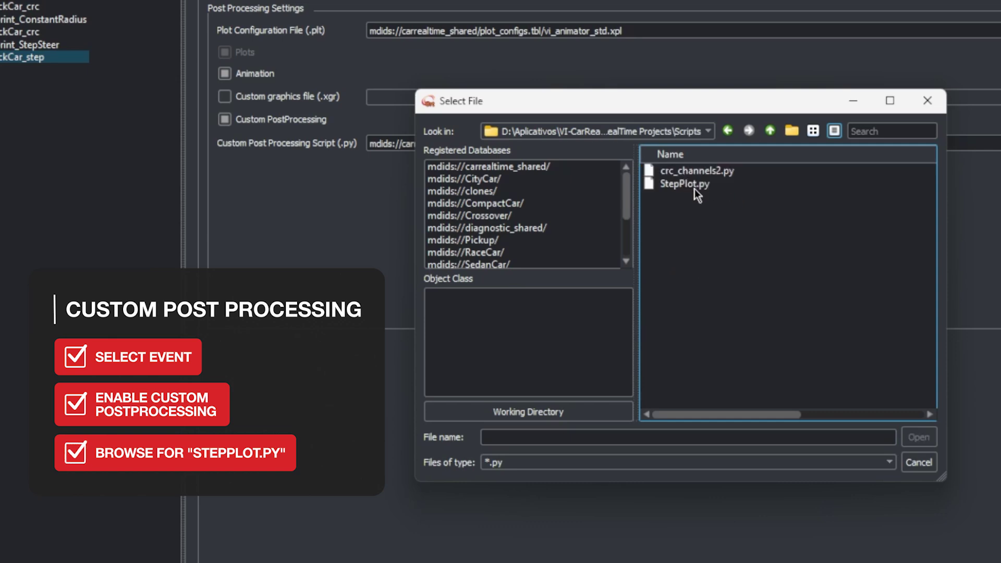
left_click(695, 190)
left_click(906, 438)
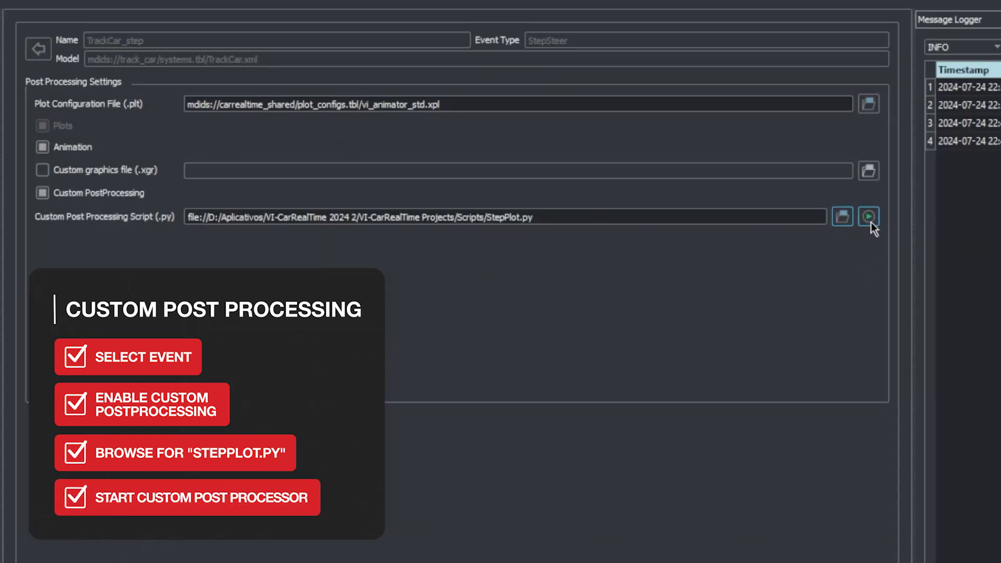
Step: Run StepPlot.py to chart TrackCar_step's lateral acceleration and yaw rate step responses
left_click(867, 218)
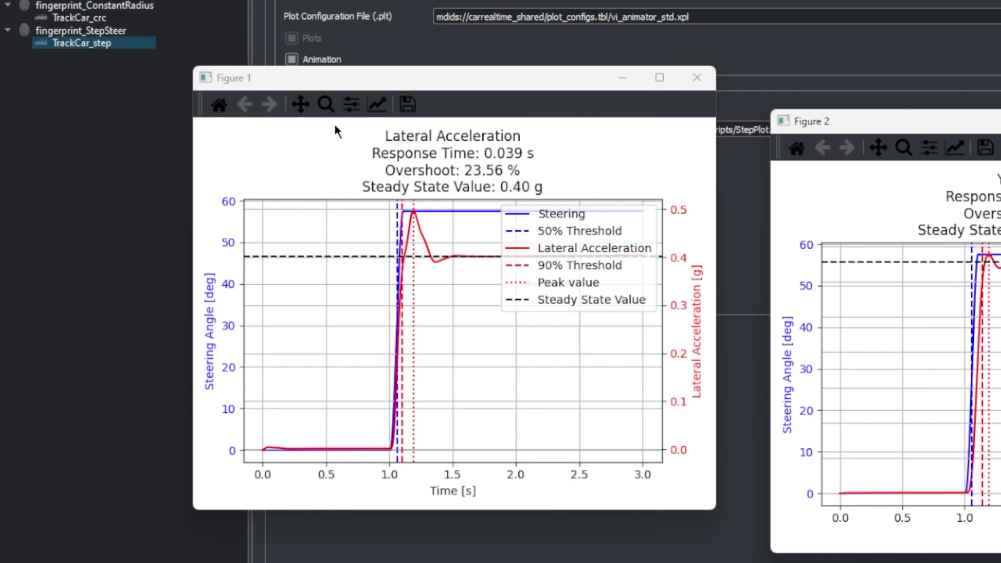
Step: Zoom and pan Figure 1 onto the lateral acceleration response peak
left_click(326, 105)
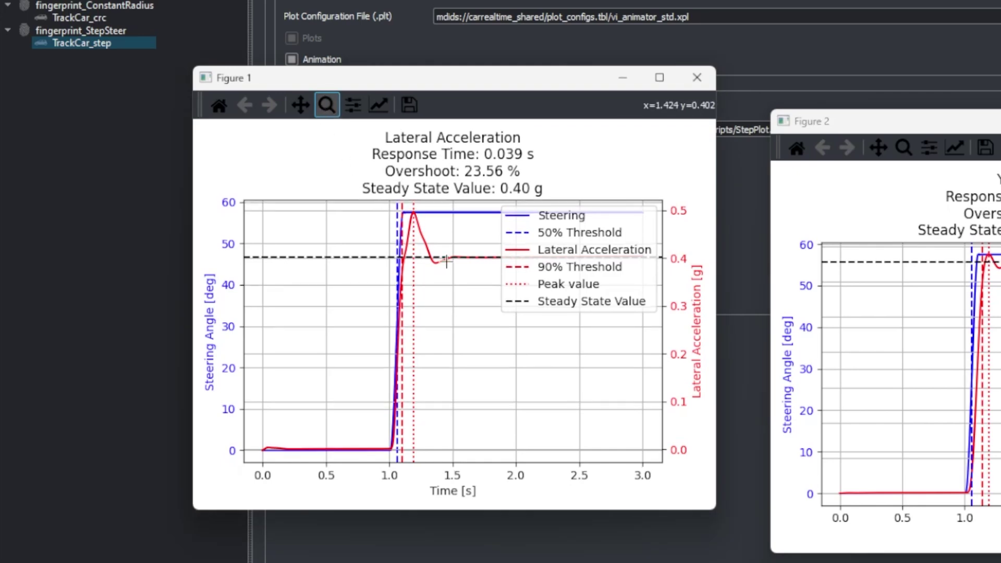
left_click_drag(374, 201, 538, 336)
left_click(301, 105)
left_click_drag(408, 295, 386, 298)
left_click(328, 105)
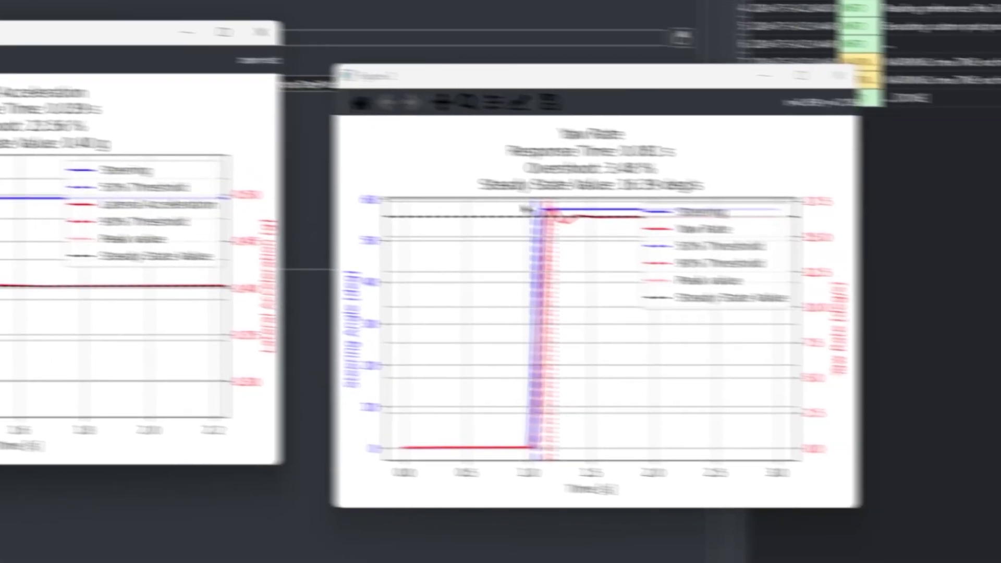
Step: Zoom and pan Figure 2 onto the yaw rate peak between about 1.05 and 1.8 s
left_click(427, 99)
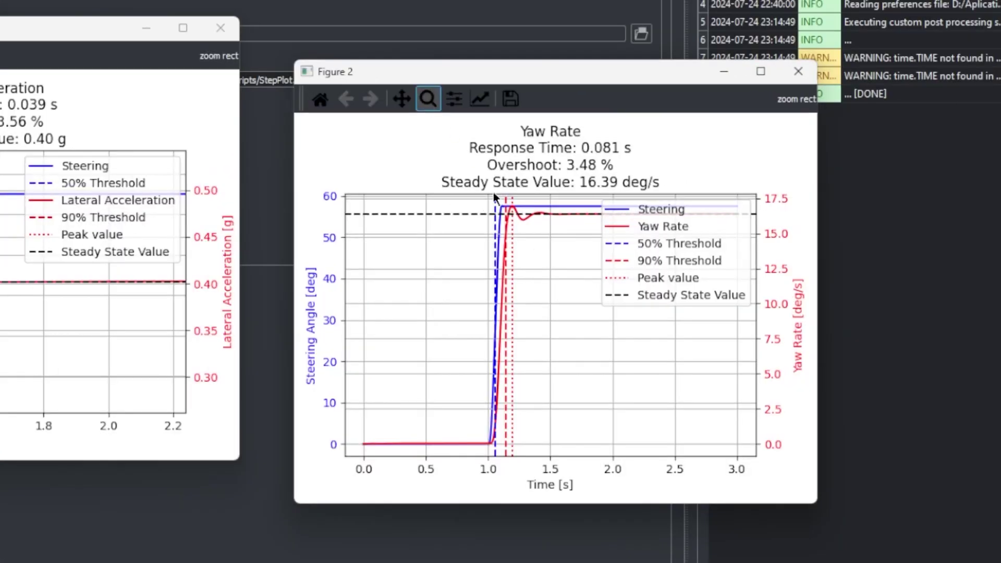
left_click_drag(488, 203, 576, 287)
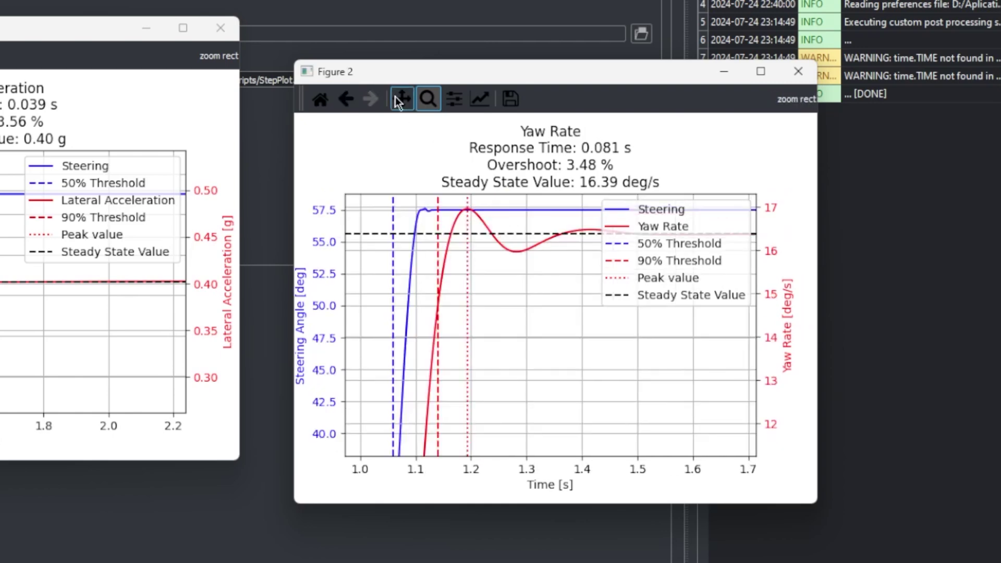
left_click(398, 99)
left_click_drag(510, 258, 458, 347)
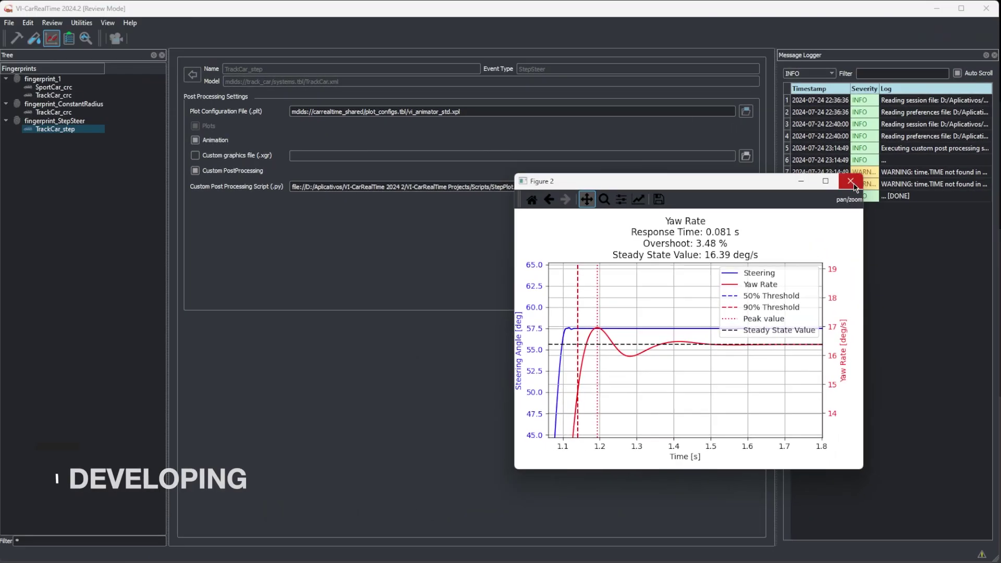
Step: Close the Figure 2 plot window and clone TrackCar as TrackCar_Ep01 into the track_car database
left_click(798, 72)
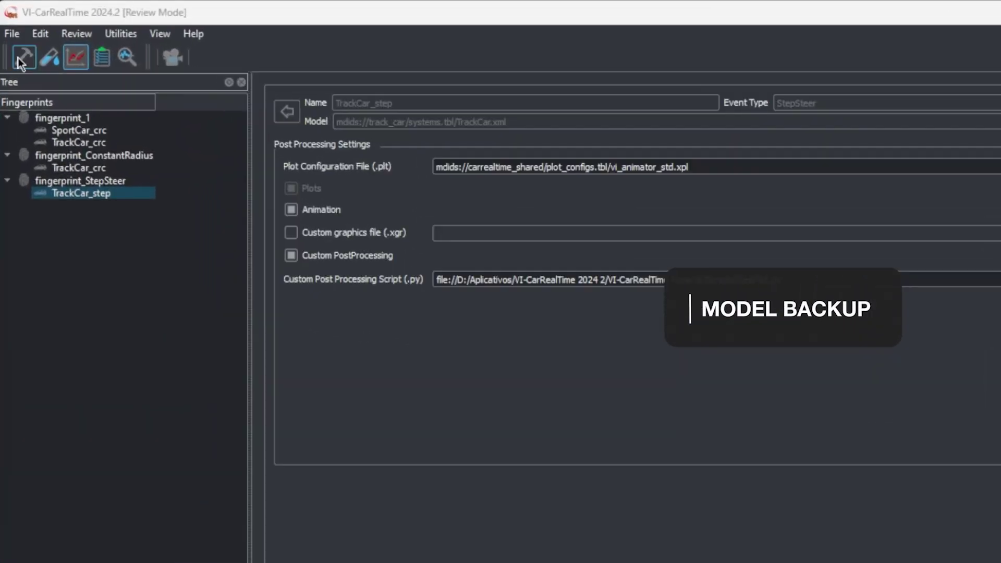
left_click(15, 38)
right_click(58, 119)
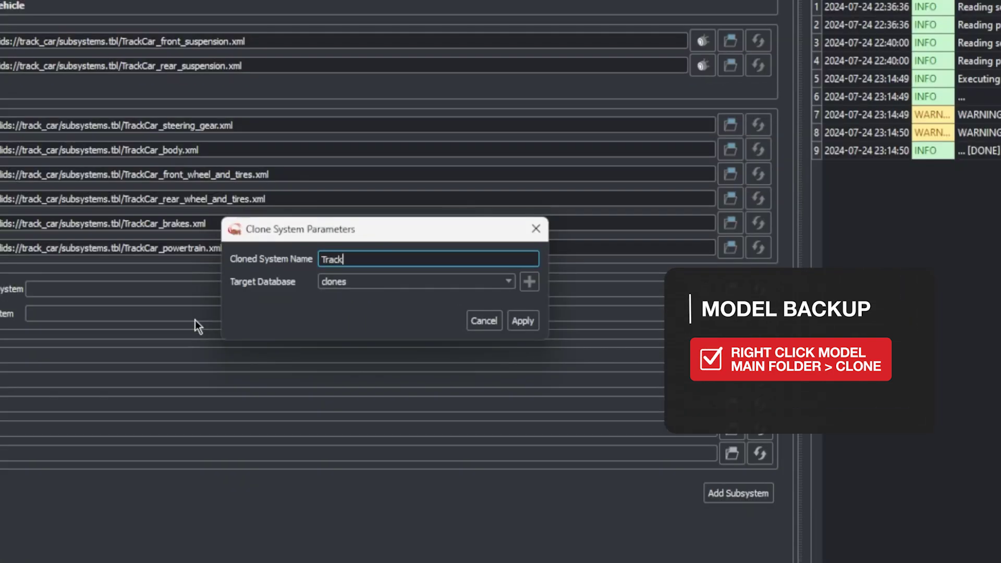
type("Ep01")
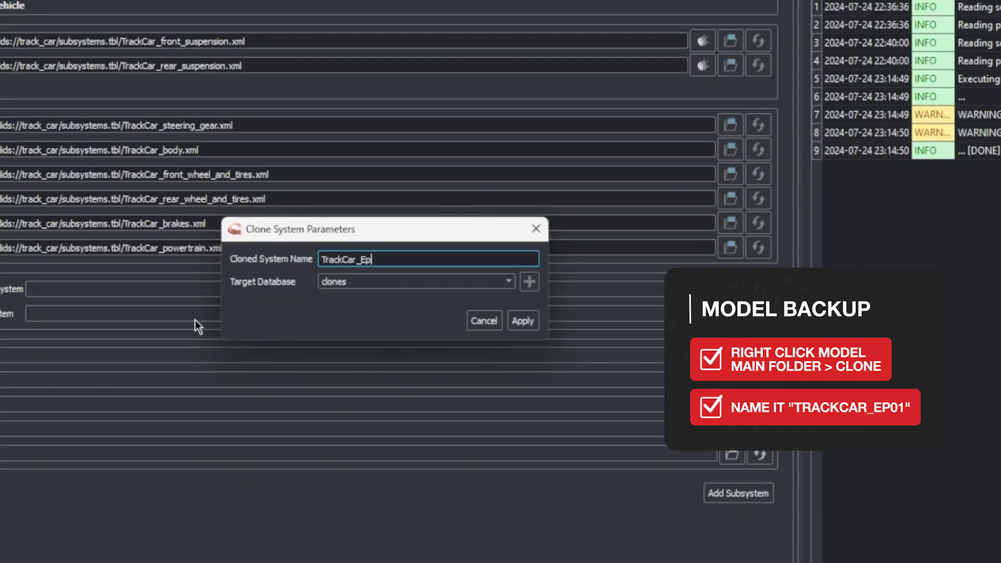
left_click(389, 279)
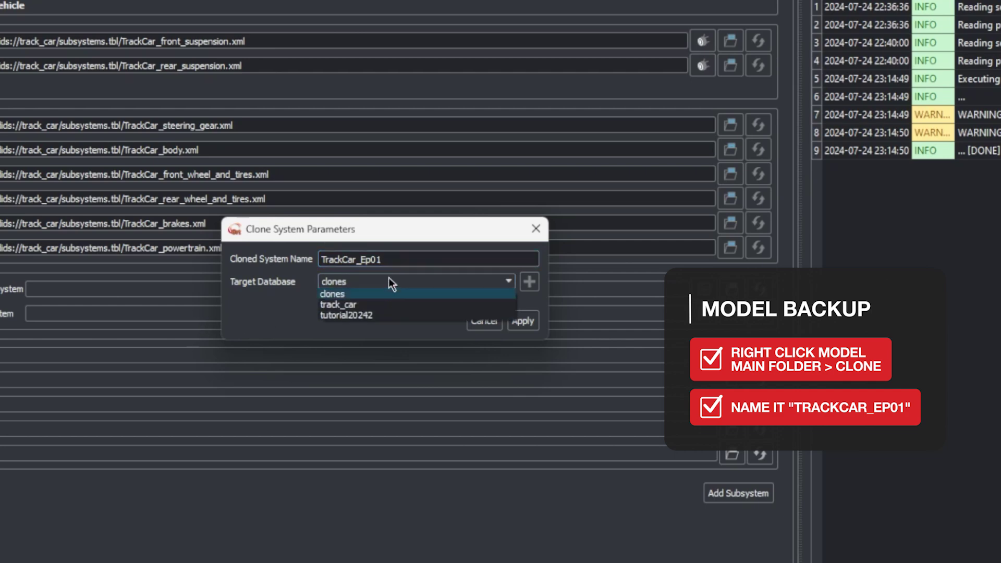
left_click(383, 306)
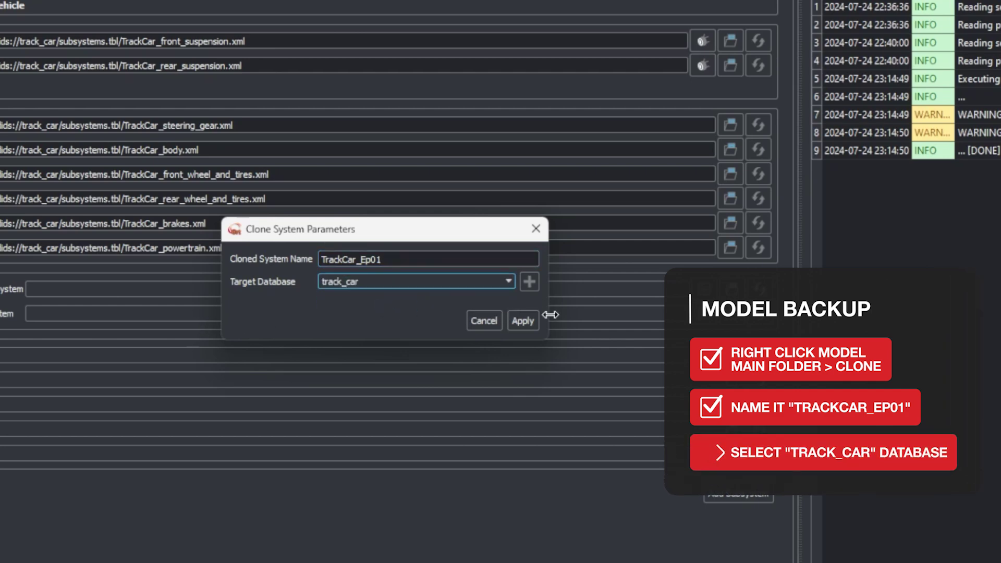
left_click(526, 321)
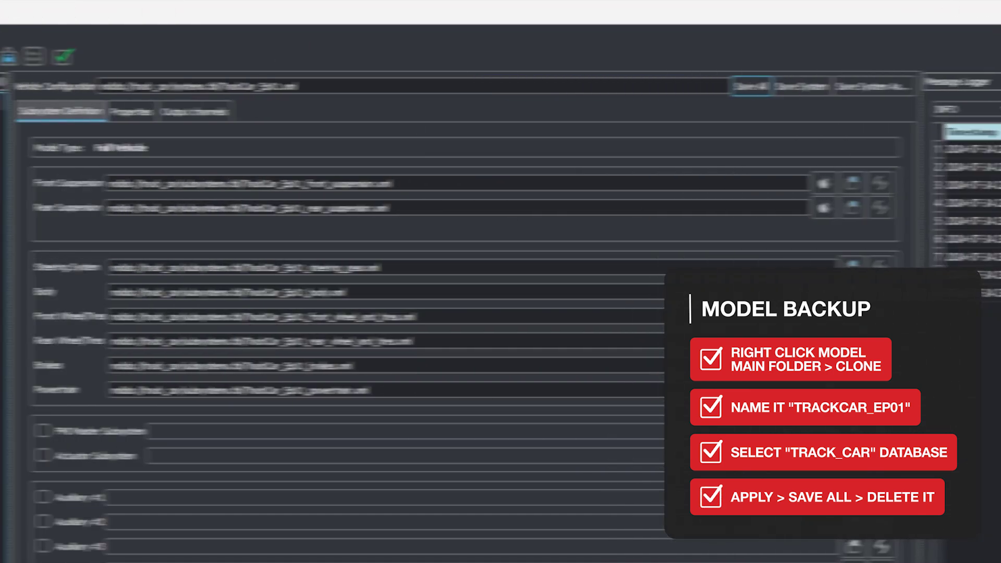
Step: Delete the TrackCar_Ep01 model and show TrackCar_body's sprung mass data
right_click(67, 234)
left_click(116, 405)
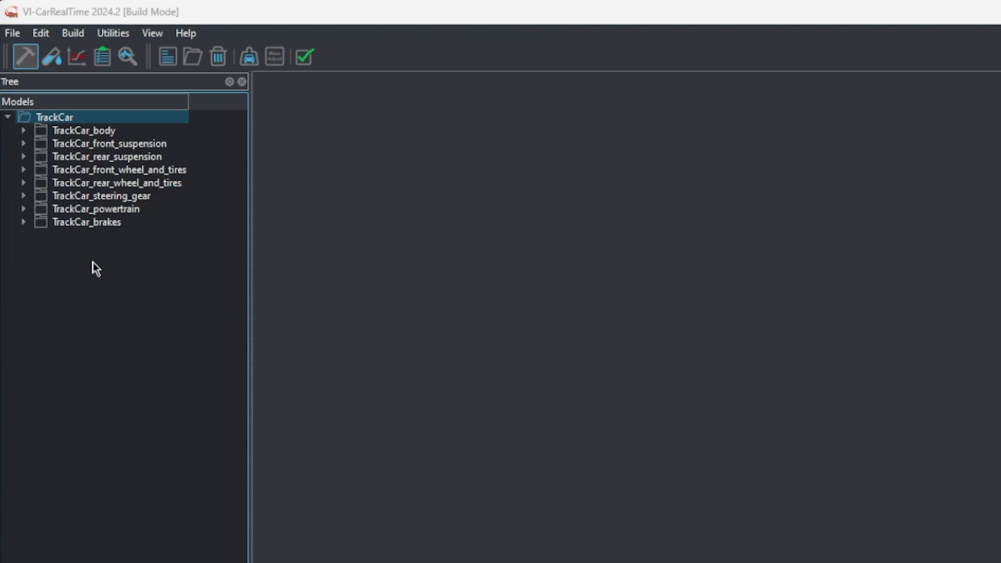
left_click(72, 133)
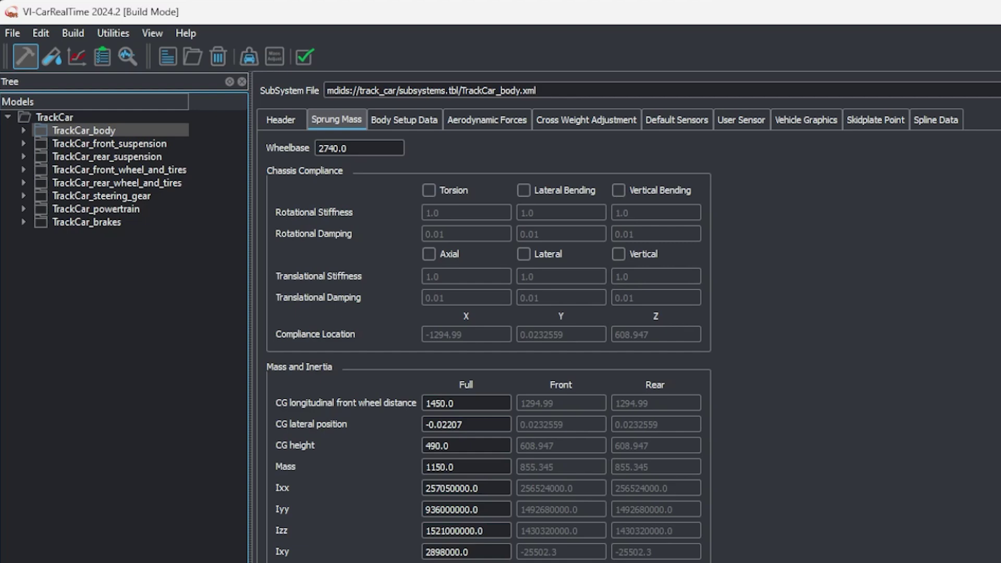
left_click(47, 62)
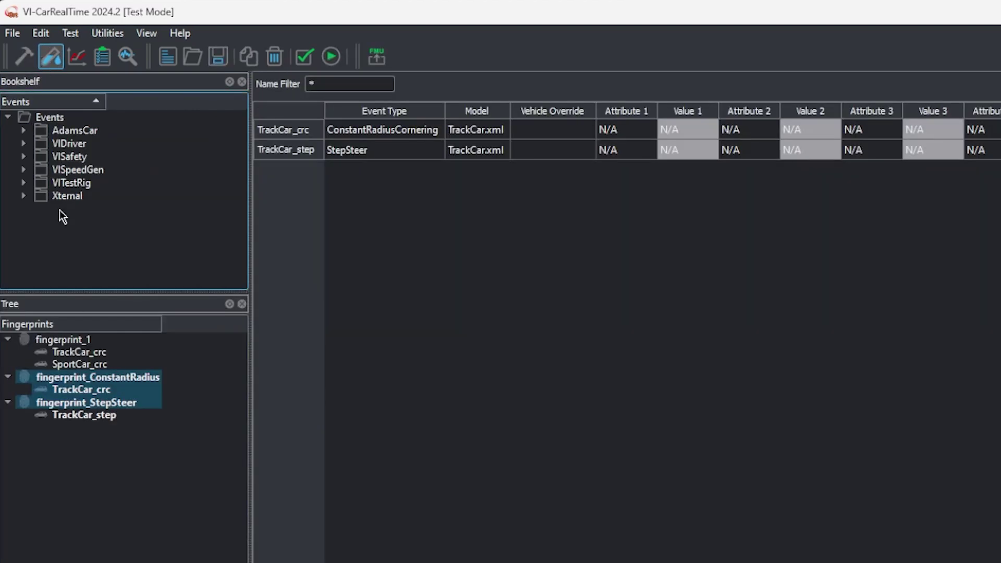
left_click(96, 388)
left_click(417, 355)
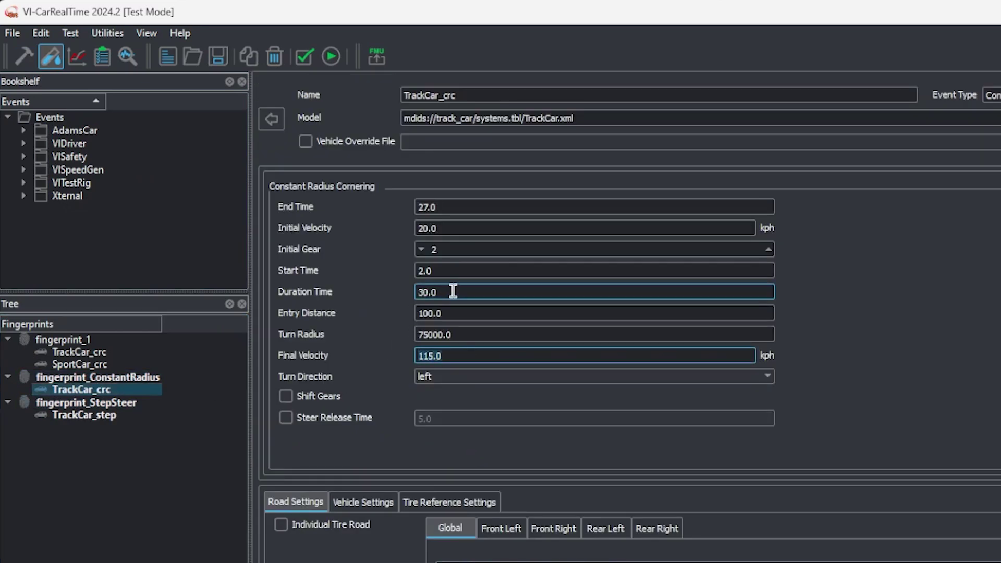
left_click(420, 292)
left_click(137, 509)
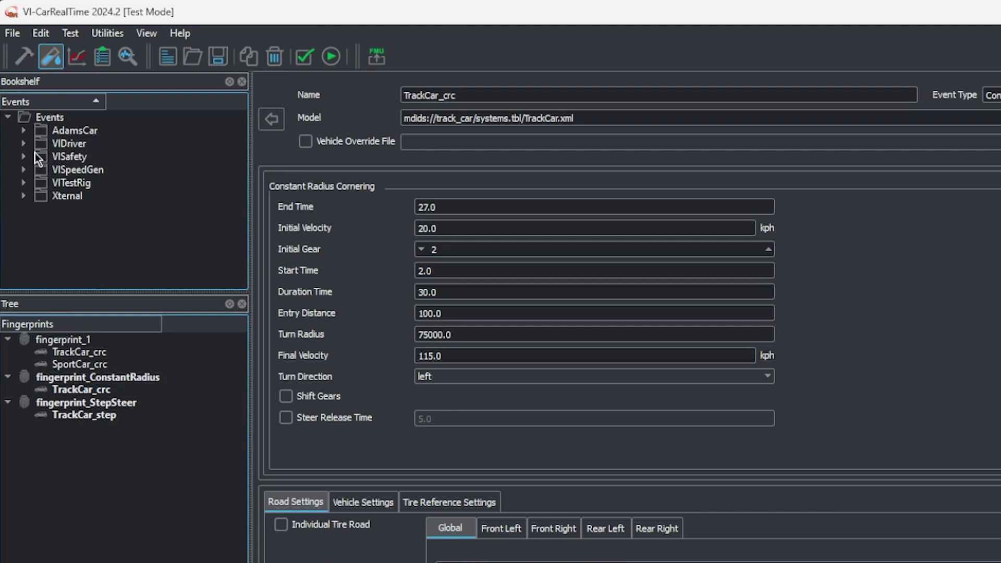
left_click(89, 415)
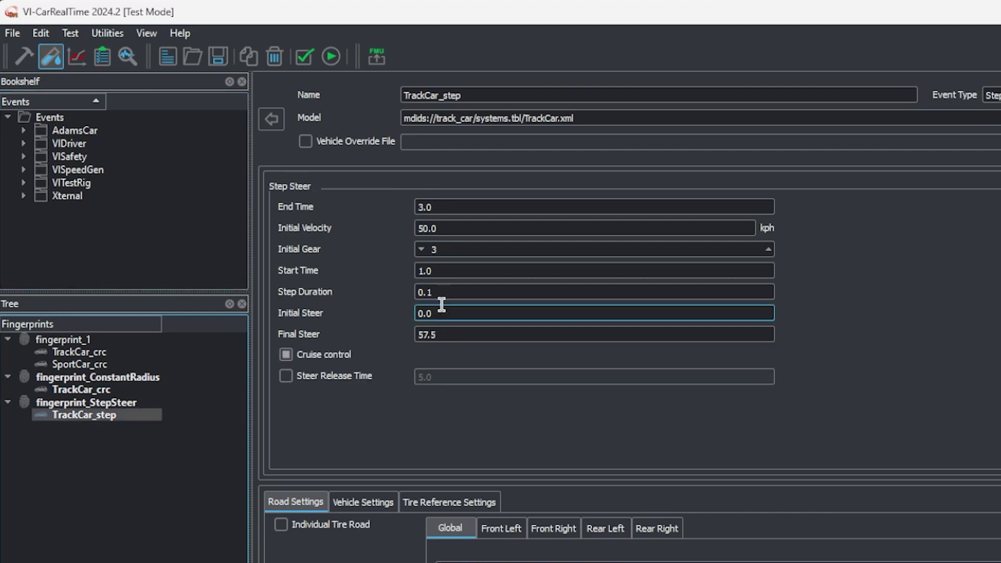
left_click(140, 256)
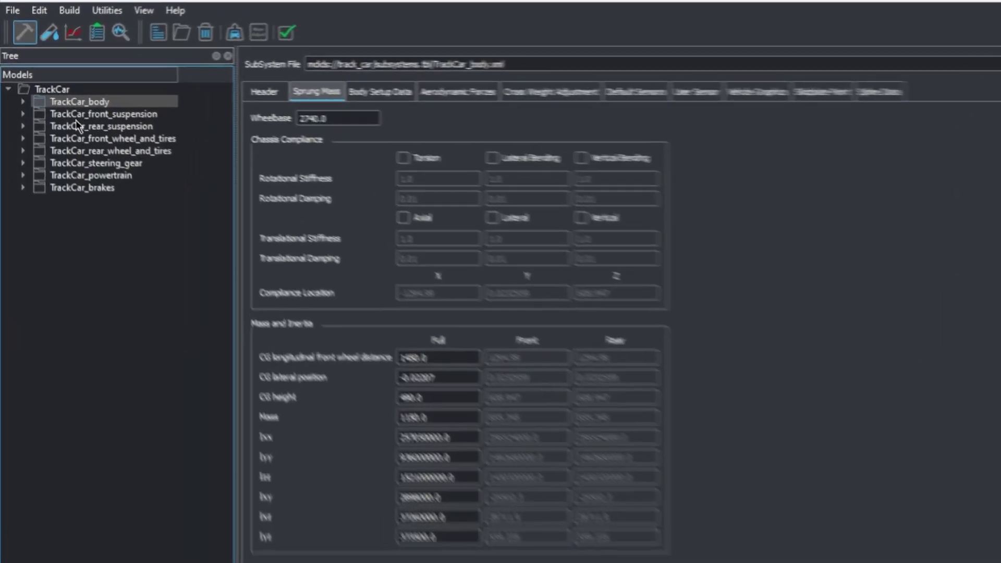
Step: Set front spring scale factor 1.65, damper scale factor 2.2 and anti-roll rate 15.5
left_click(55, 96)
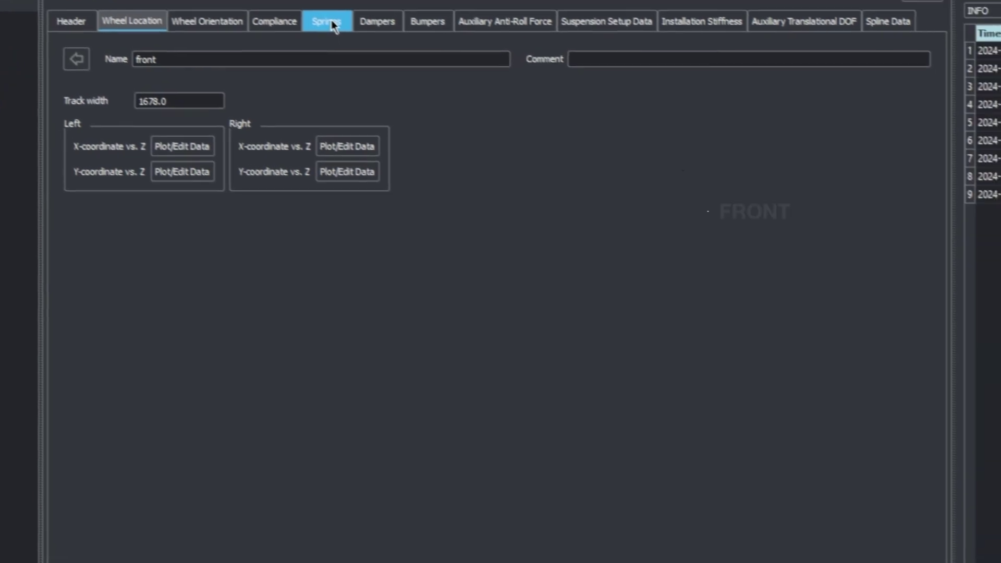
left_click(537, 94)
left_click(902, 218)
key("BackSpace")
type("65")
left_click(364, 15)
double_click(712, 142)
type("2.2")
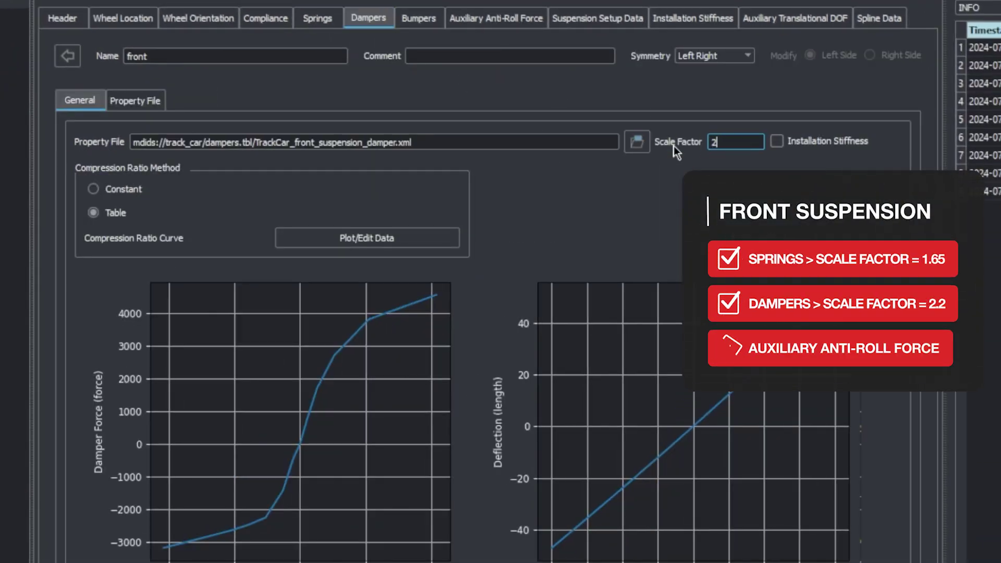
left_click(474, 21)
triple_click(281, 228)
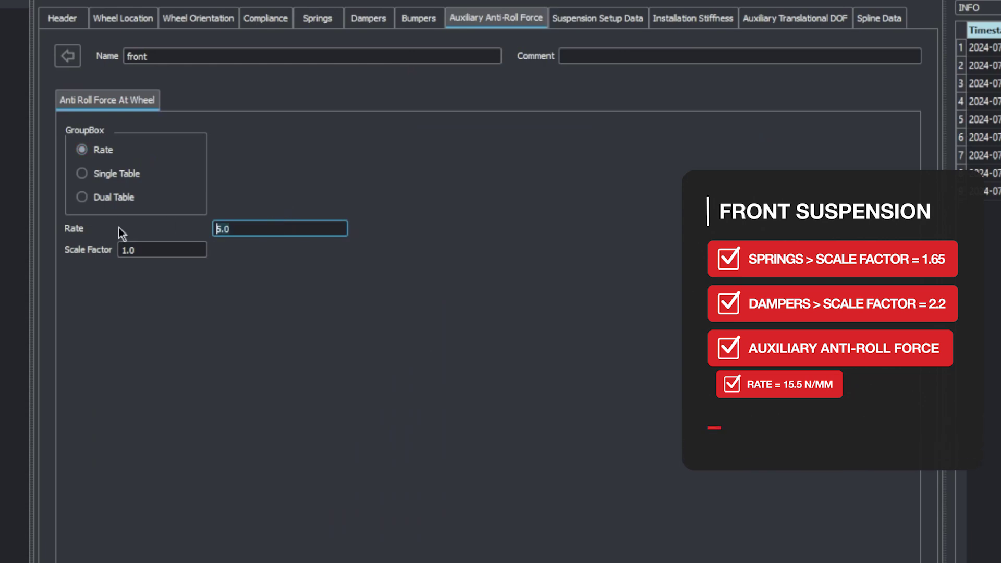
type("15.5")
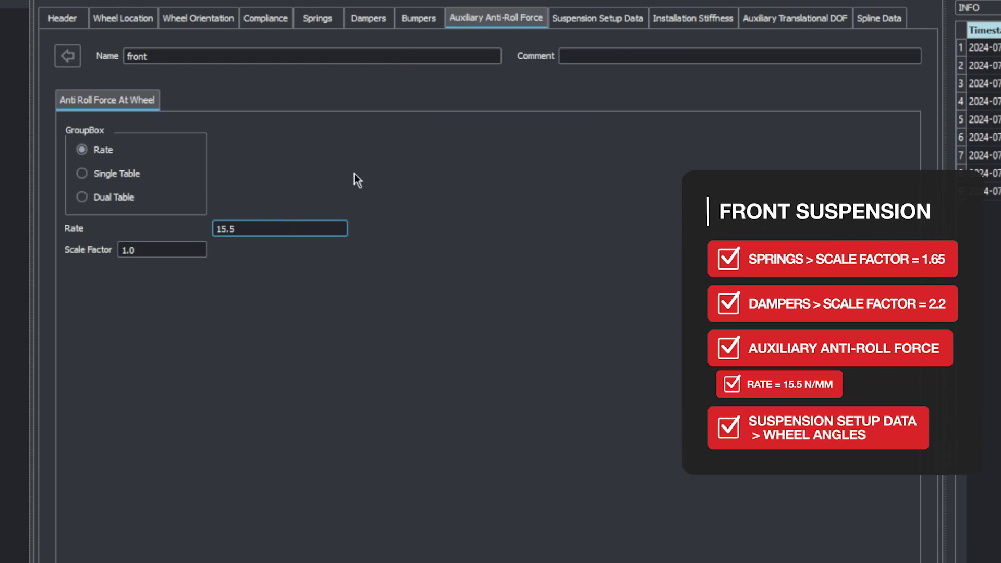
Step: Set front toe to -0.75 and camber to -4 on both left and right wheels
left_click(622, 23)
left_click(138, 101)
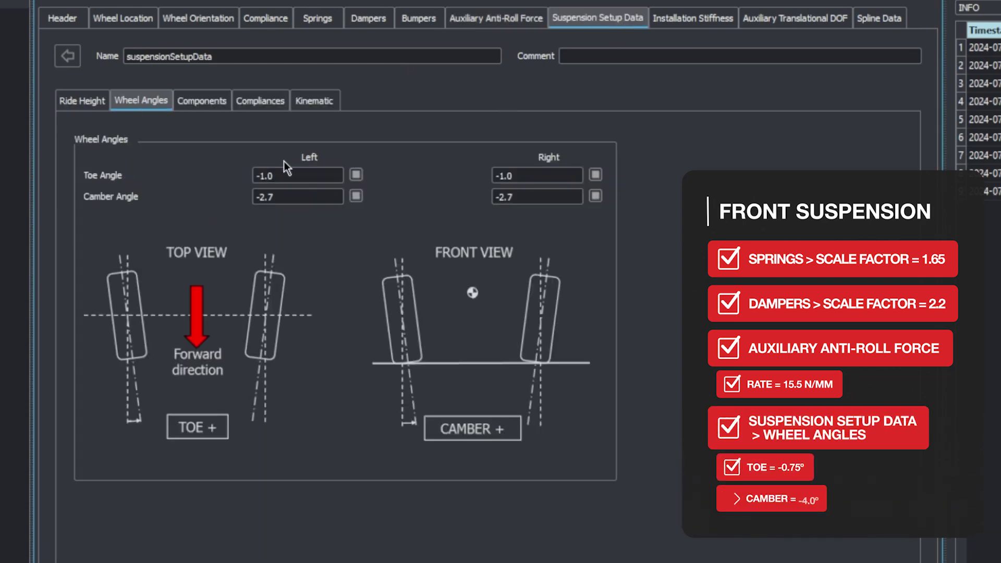
left_click(262, 174)
type("-0.75")
left_click(513, 178)
type("-0.75")
double_click(327, 194)
type("-4")
double_click(503, 197)
type("-4")
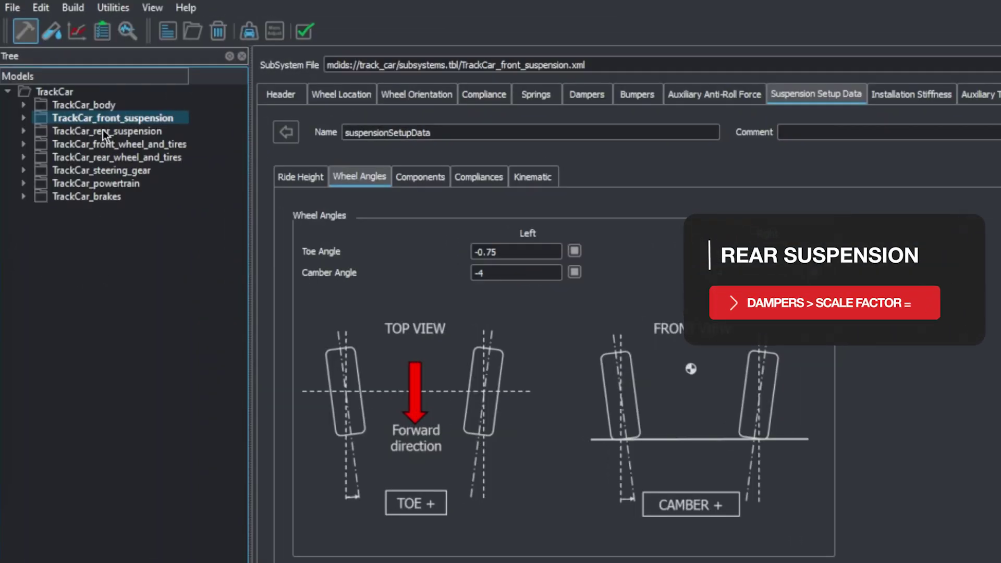
Step: Set the rear damper scale factor from 1.3 to 2.8 and anti-roll rate from 15.0 to 41
left_click(102, 130)
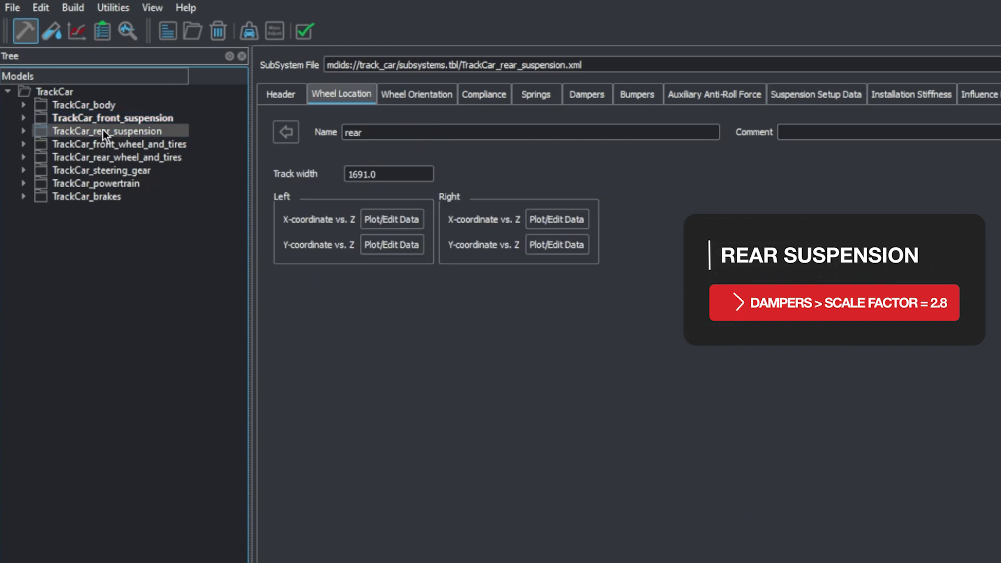
left_click(469, 73)
left_click(824, 194)
left_click(368, 18)
double_click(725, 141)
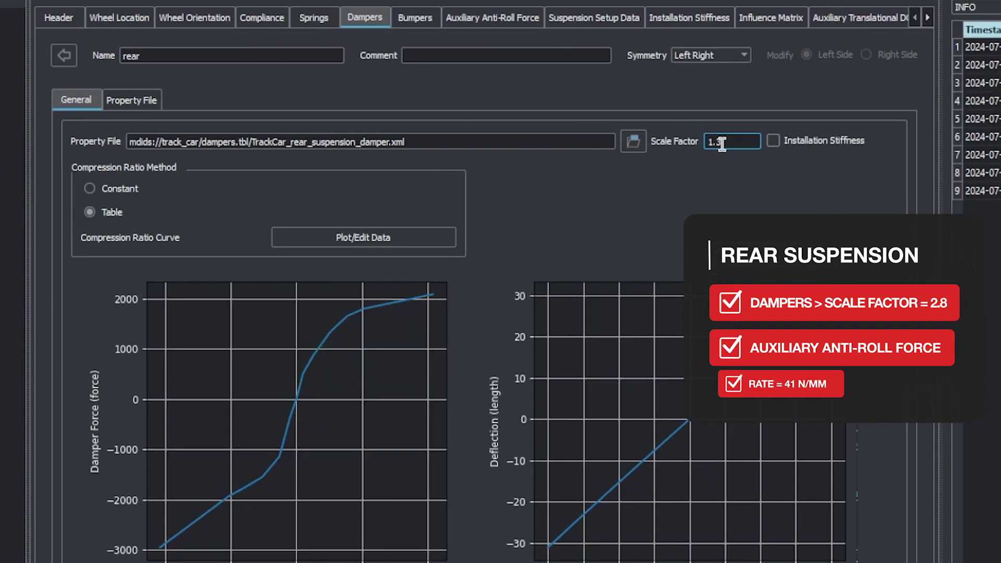
type("2.8")
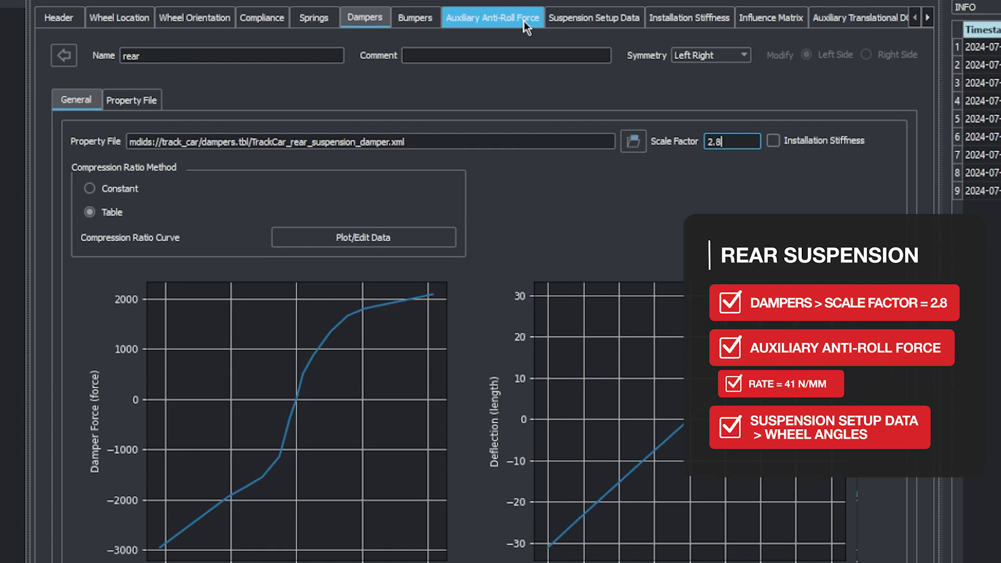
left_click(524, 21)
left_click_drag(292, 229, 163, 230)
type("41")
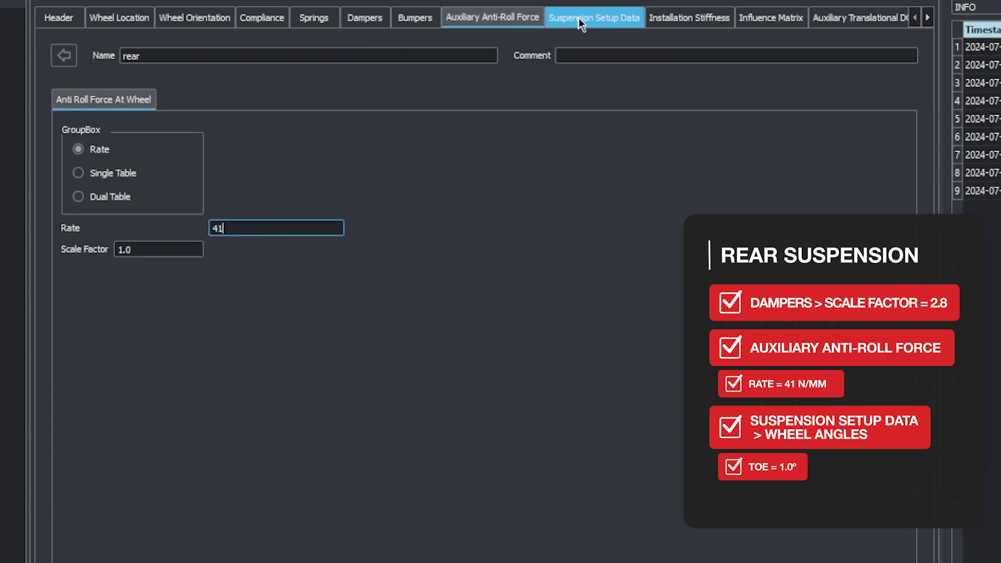
Step: Set rear toe to 1 and camber to -3.5 on both wheels, then return to TrackCar_body
left_click(579, 17)
left_click_drag(313, 175, 223, 177)
type("1")
left_click_drag(496, 175, 521, 175)
type("1")
left_click(258, 196)
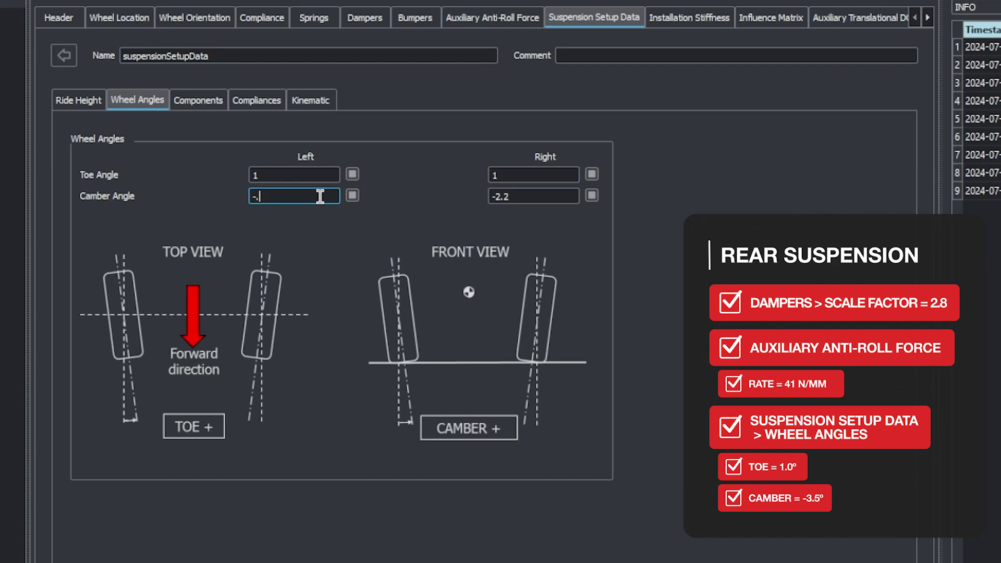
type("-3.5")
left_click(497, 196)
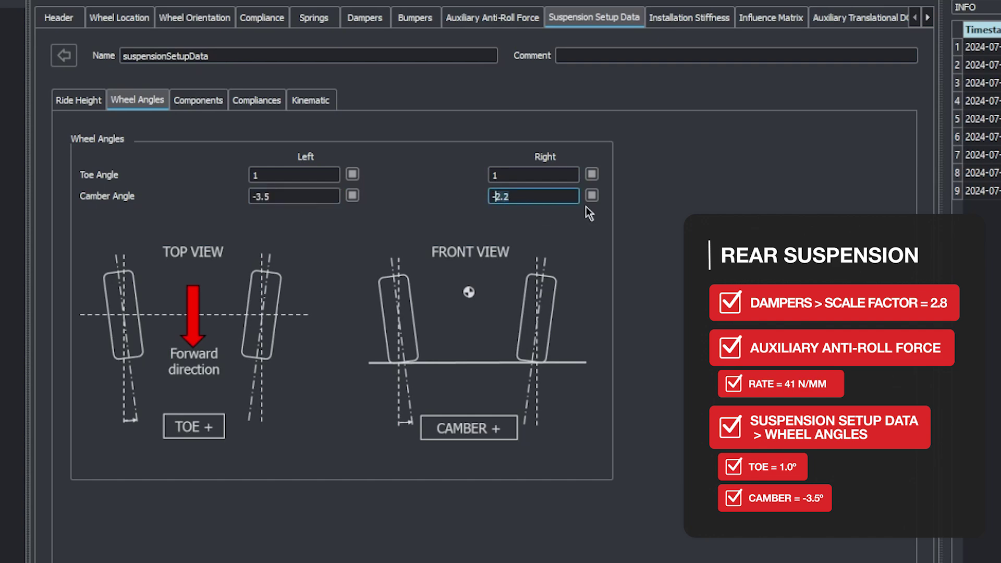
key("Return")
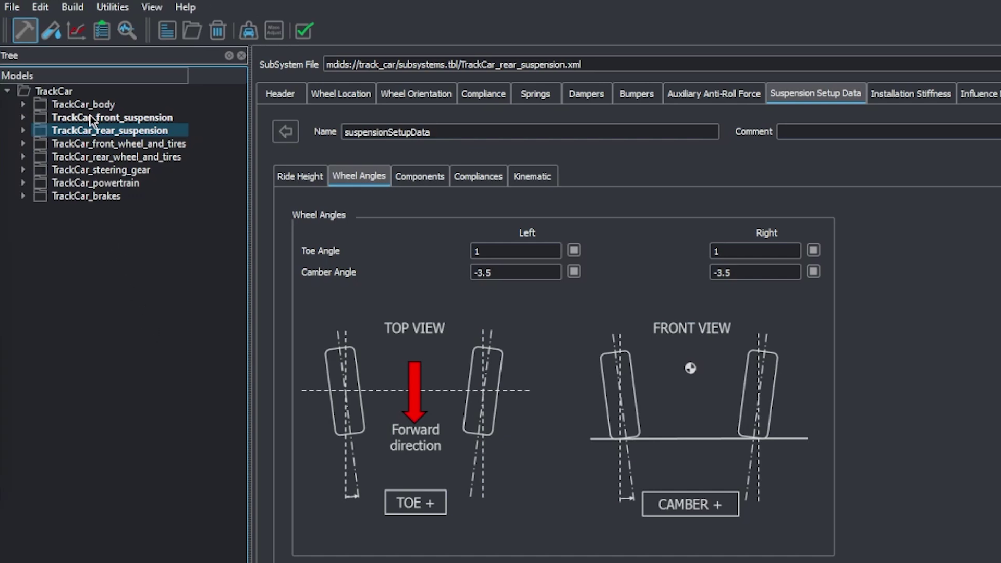
left_click(89, 106)
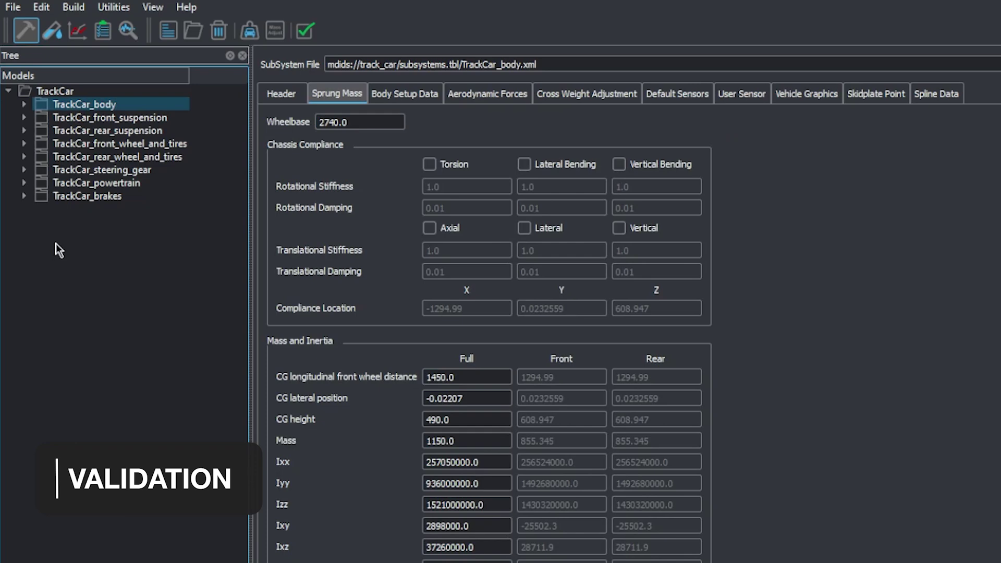
Step: Copy the TrackCar_crc event as TrackCar_Ep01_crc using the TrackCar_Ep01.xml model
left_click(57, 33)
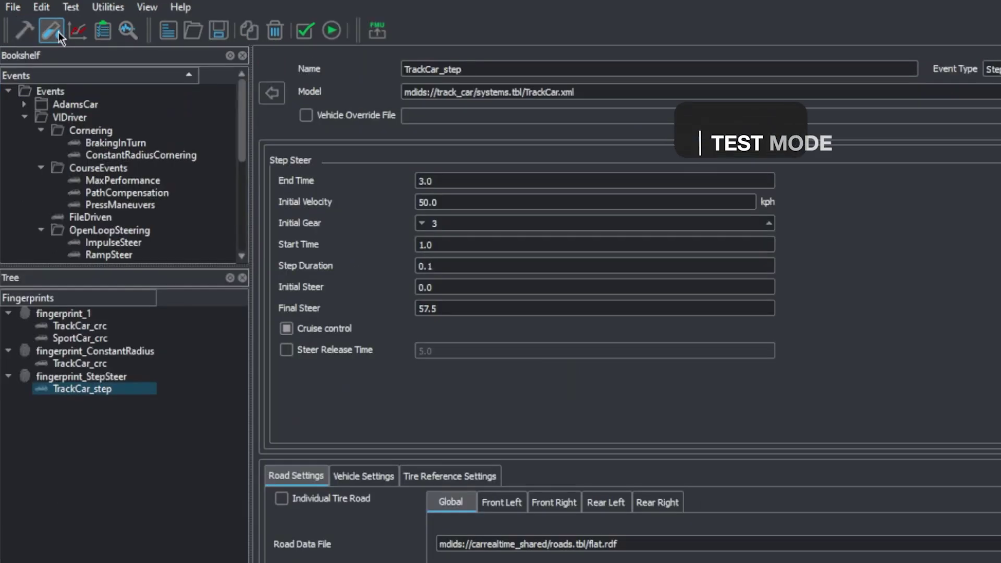
left_click(145, 387)
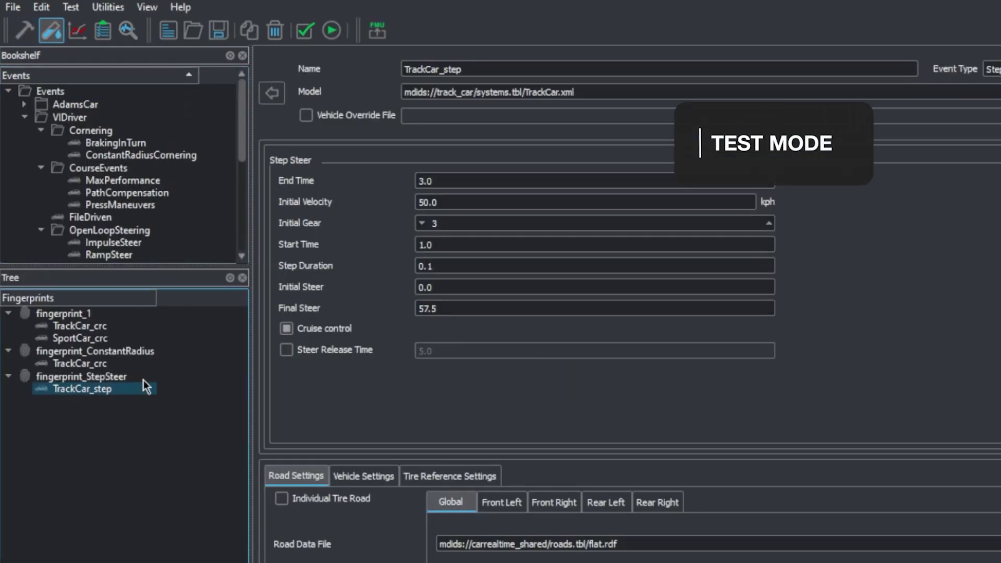
left_click(106, 363)
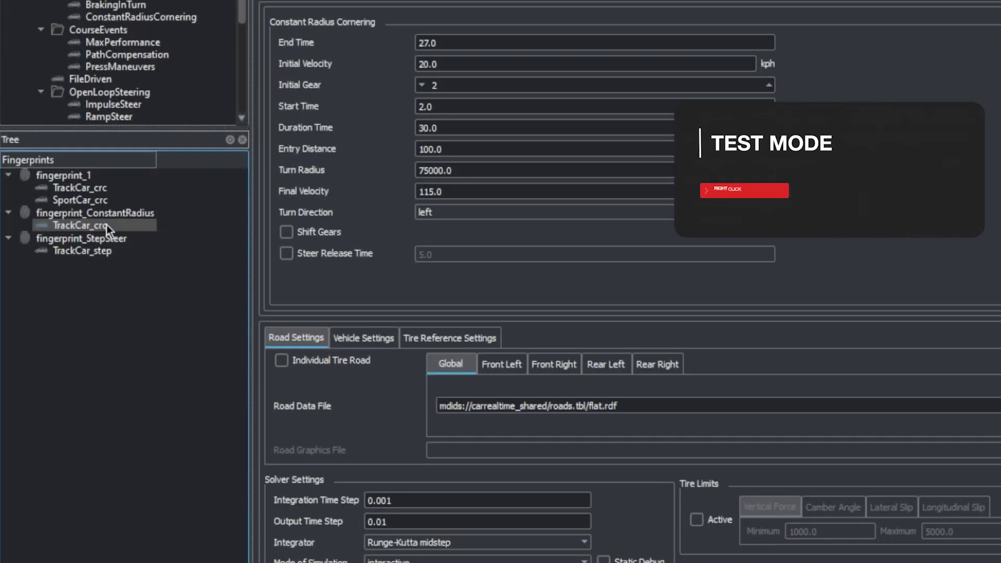
right_click(106, 363)
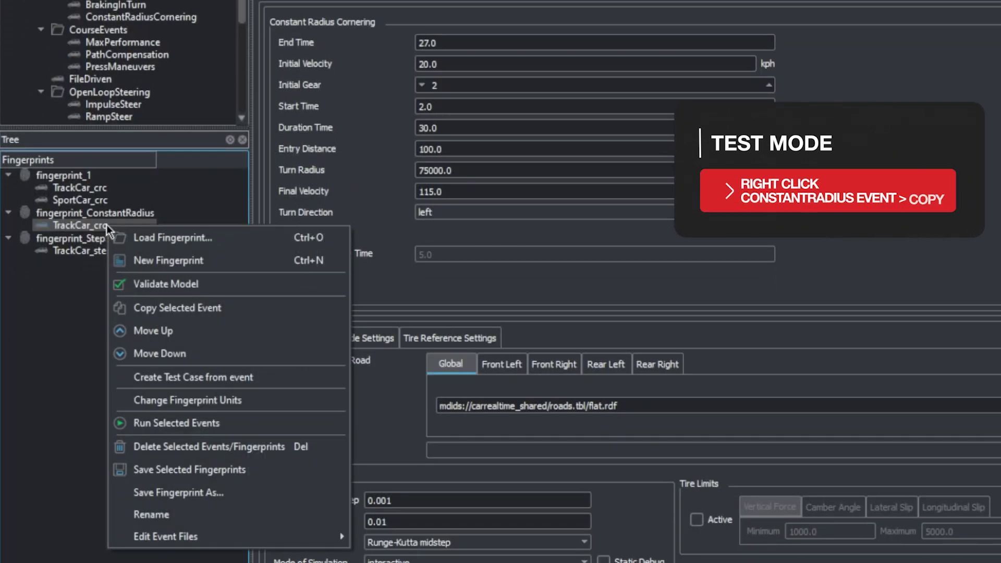
left_click(161, 306)
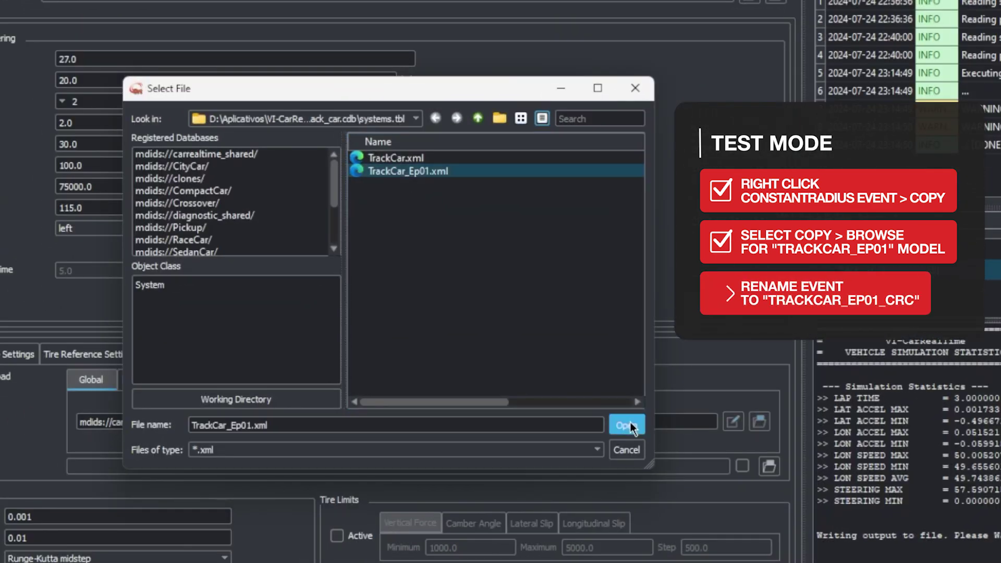
left_click(630, 423)
left_click(252, 69)
key("Delete")
key("Delete")
key("Delete")
key("Delete")
key("Delete")
key("Left")
key("Left")
key("Left")
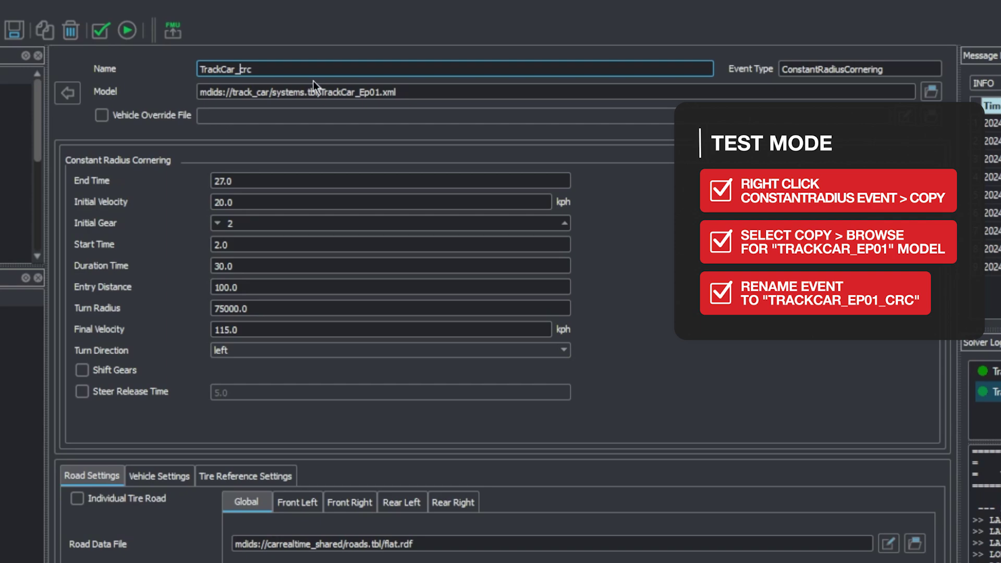
type("Ep01_")
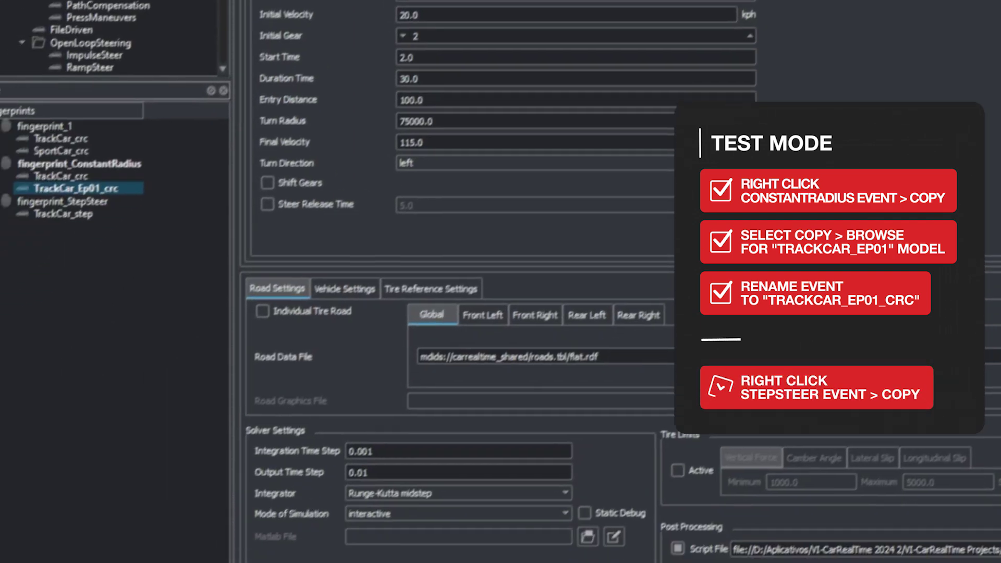
Step: Copy the TrackCar_step event as TrackCar_Ep01_step using the TrackCar_Ep01.xml model
left_click(52, 211)
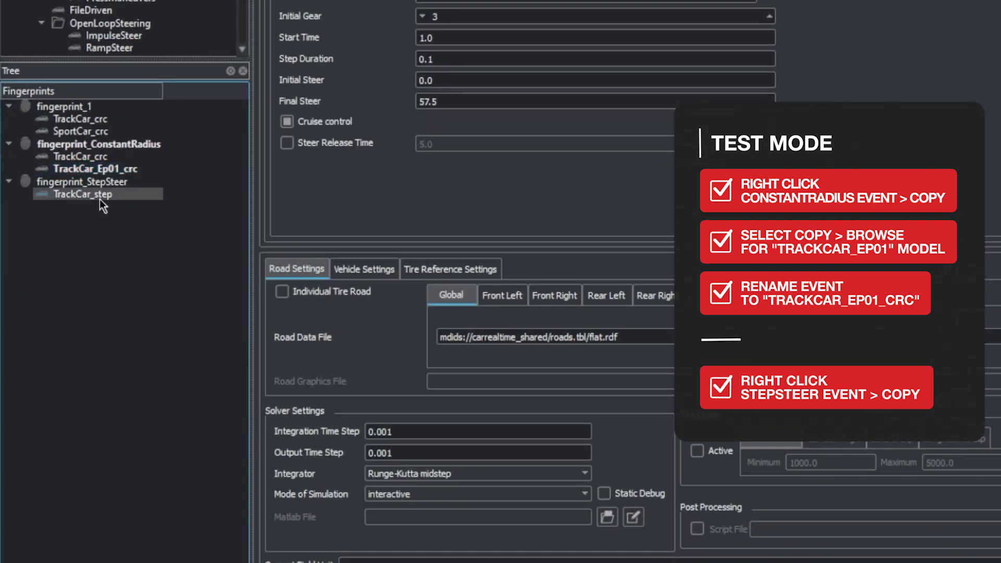
right_click(78, 211)
left_click(139, 287)
left_click(108, 227)
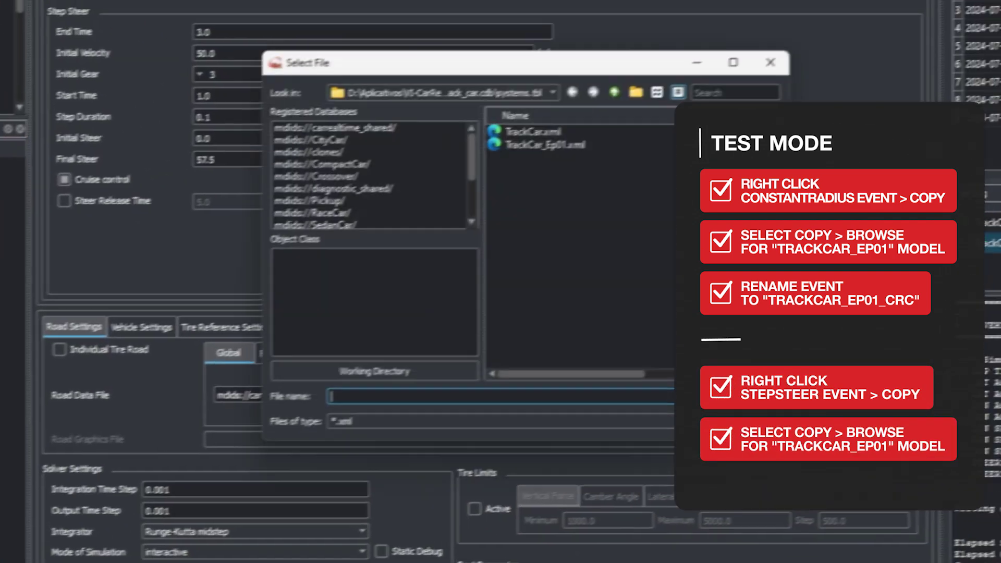
left_click(470, 141)
left_click(615, 434)
left_click(230, 70)
type("Ep01_step")
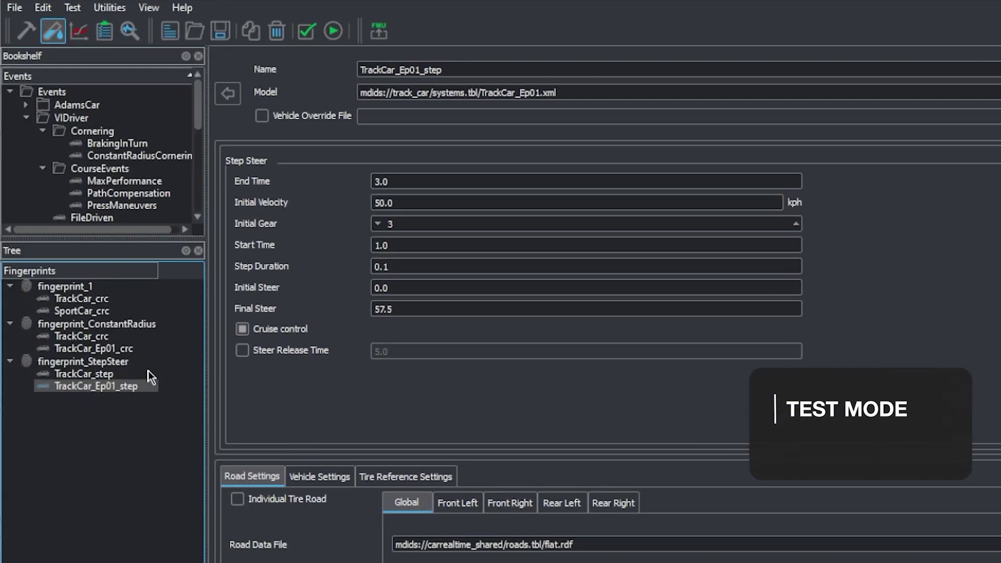
Step: Run all events in the StepSteer and ConstantRadius fingerprints, then review the ConstantRadius runs
left_click(83, 389, "ctrl")
left_click(78, 352, "ctrl")
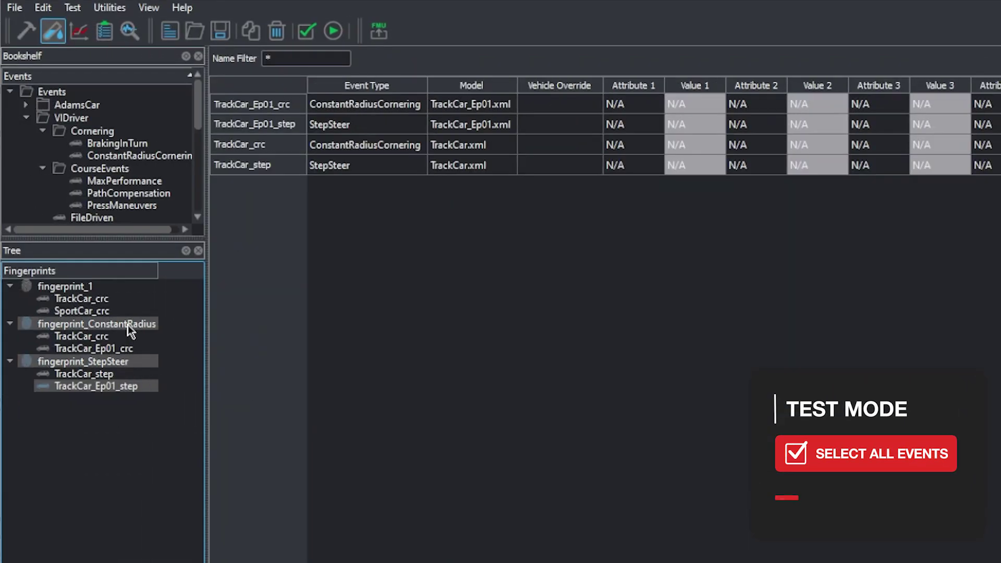
left_click(332, 31)
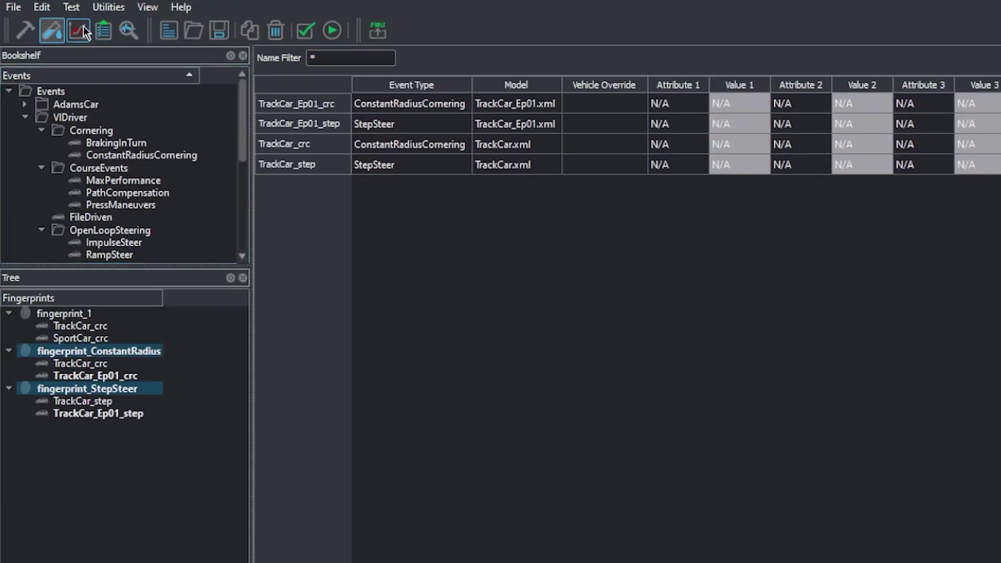
left_click(77, 31)
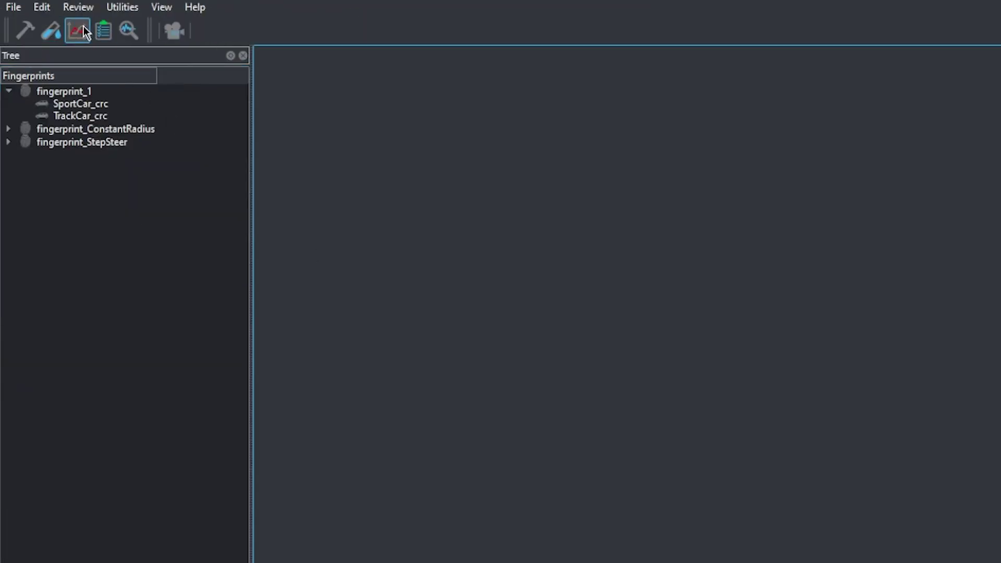
left_click(8, 128)
Step: Animate TrackCar_crc and TrackCar_Ep01_crc overlaid in VI-Animator to compare cornering
left_click(86, 130)
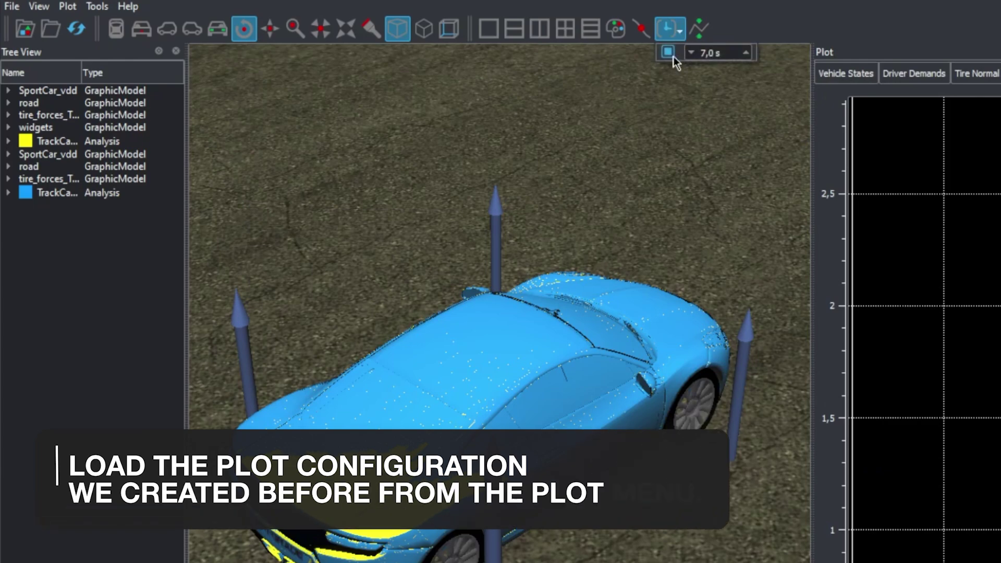
left_click(673, 55)
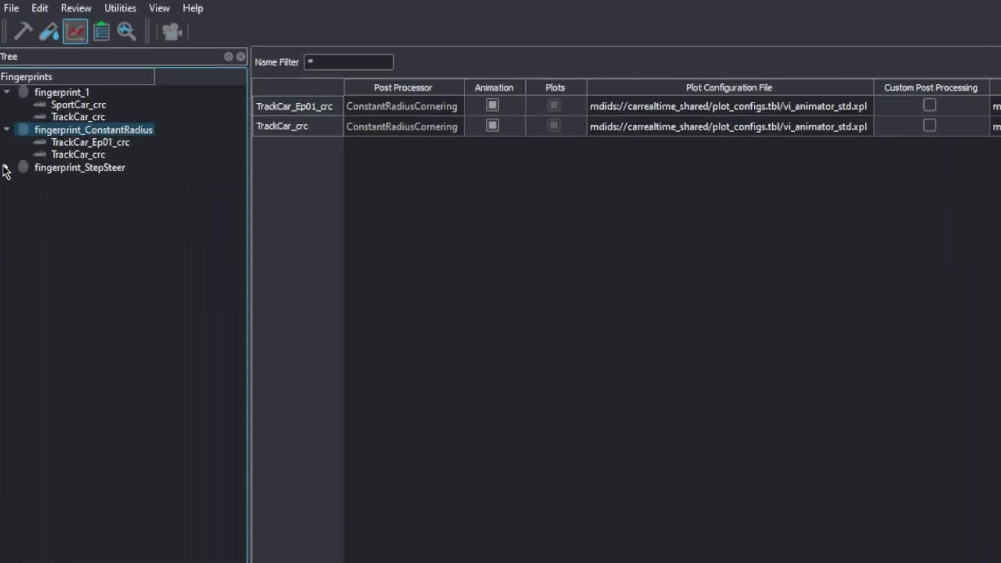
Step: Run the StepPlot.py script on the TrackCar_step run to plot step-steer results
left_click(104, 182)
left_click(105, 193)
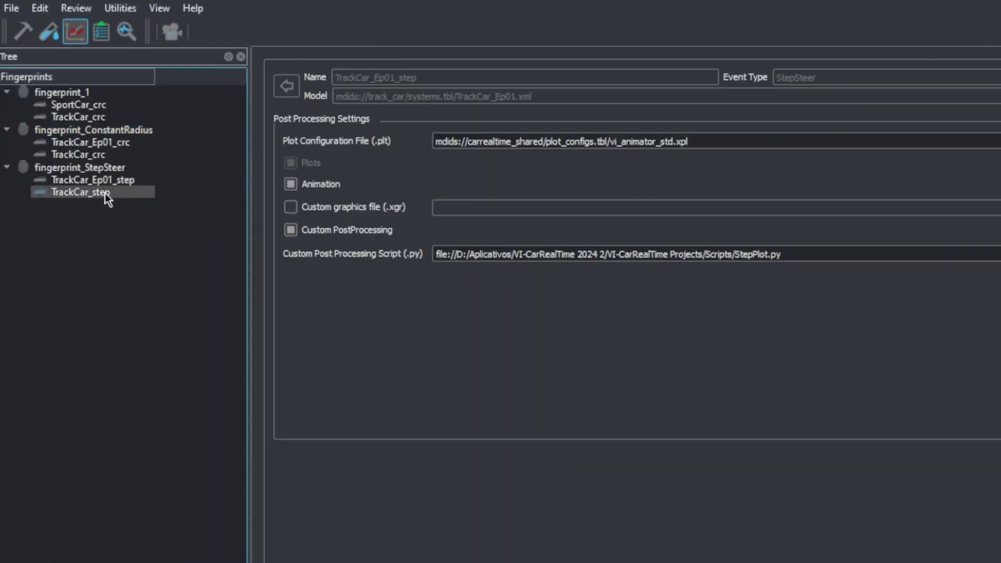
left_click(910, 254)
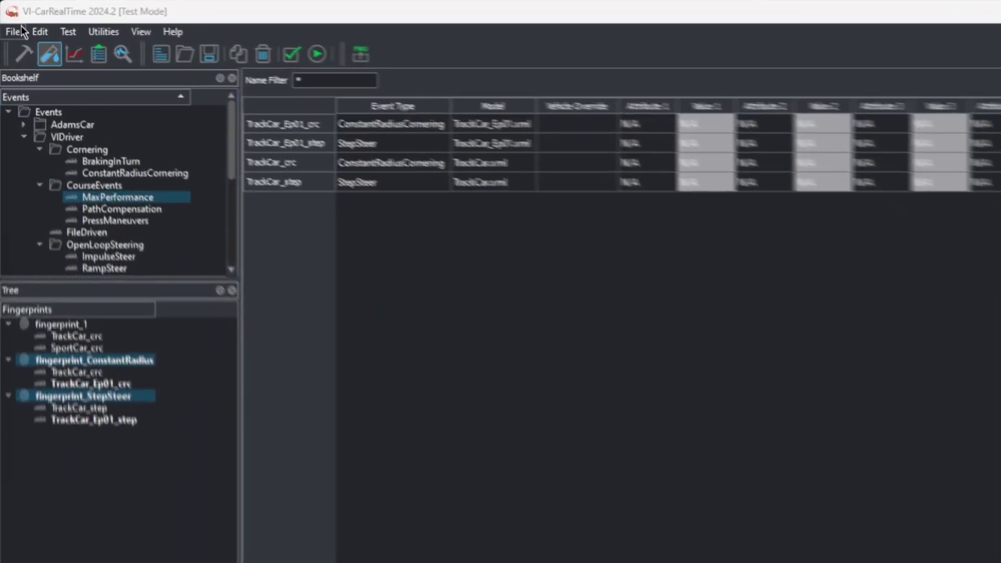
Step: Save the current VI-CarRealTime session
left_click(14, 22)
left_click(59, 99)
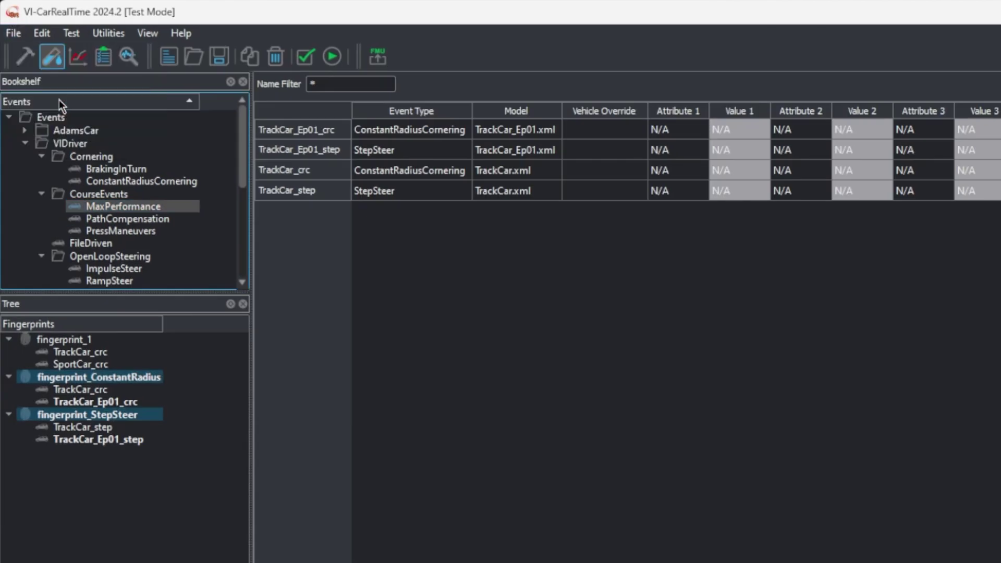